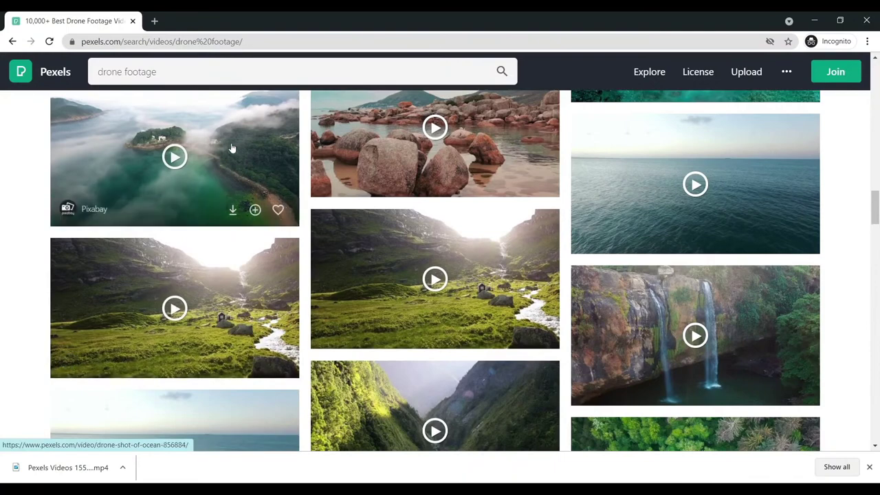
# Step: Preview the "Drone Shot Of Ocean" video, download it in Original size (1920 x 1080), and return to the search results
pyautogui.click(233, 151)
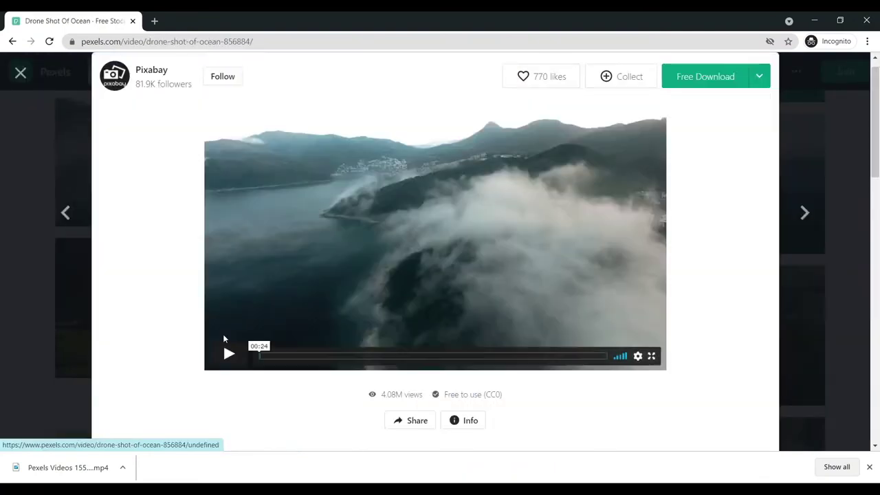
pyautogui.click(227, 353)
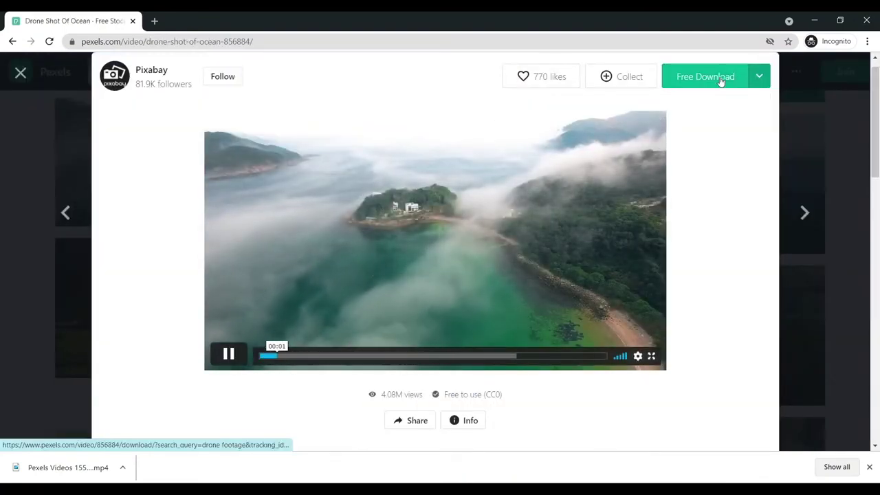
pyautogui.click(759, 81)
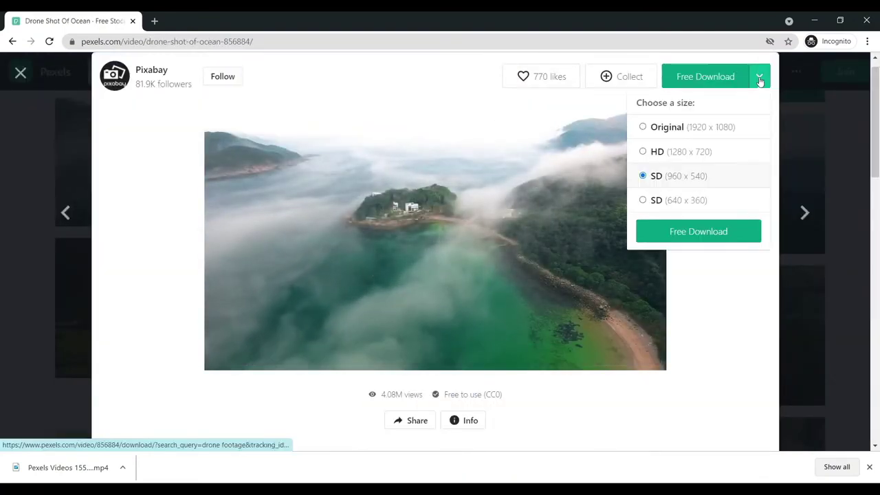
pyautogui.click(715, 131)
pyautogui.click(699, 232)
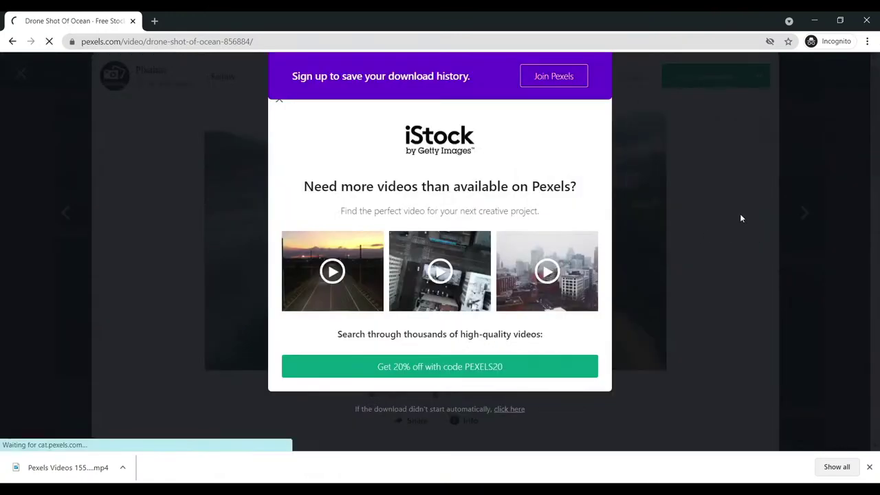
pyautogui.click(820, 219)
pyautogui.click(818, 234)
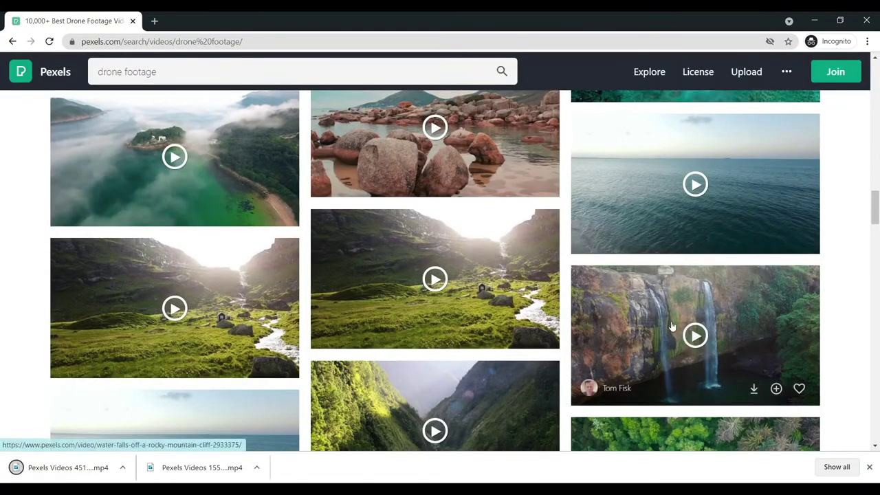
# Step: Download the "Wind Turbine on a Field at Sunrise" video in Original size (1920 x 1080) and return to the search results
pyautogui.scroll(-1, 660, 316)
pyautogui.scroll(-2, 658, 315)
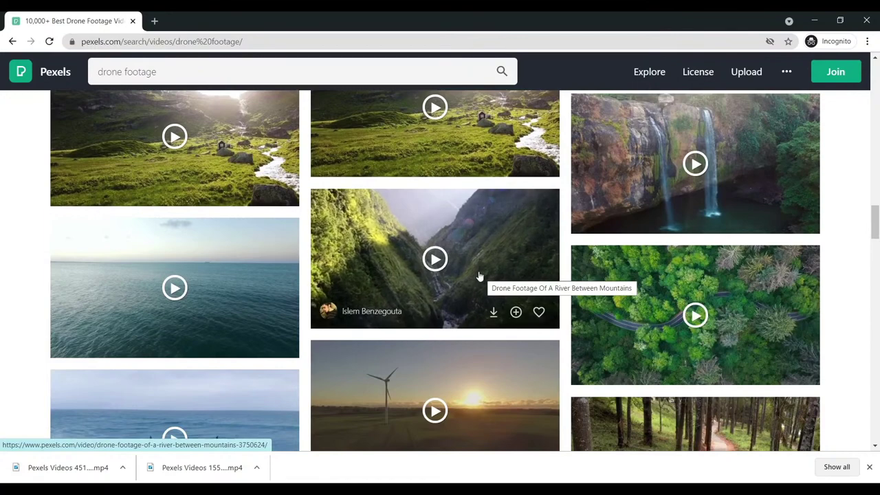
pyautogui.scroll(-2, 447, 277)
pyautogui.scroll(1, 447, 277)
pyautogui.scroll(-1, 447, 281)
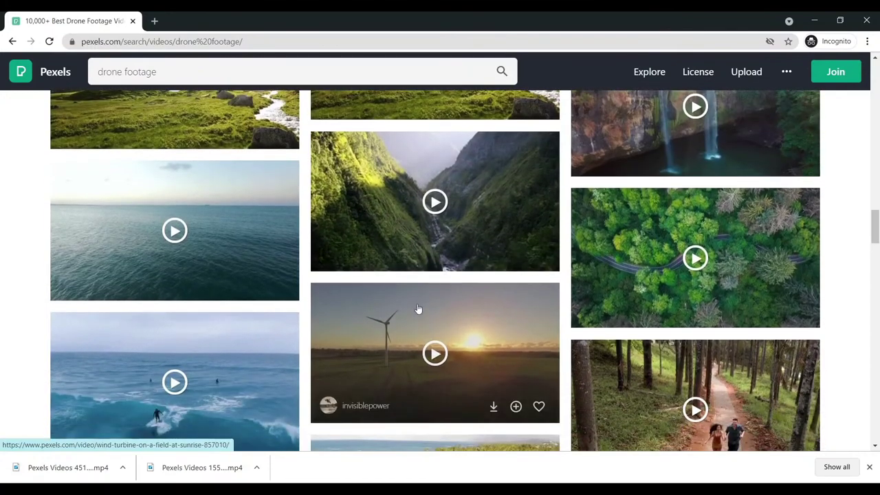
pyautogui.click(417, 309)
pyautogui.click(758, 81)
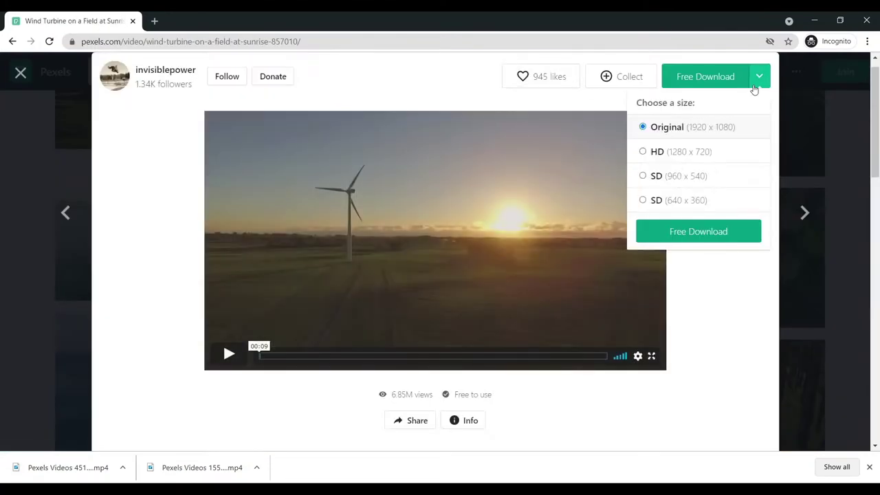
pyautogui.click(711, 236)
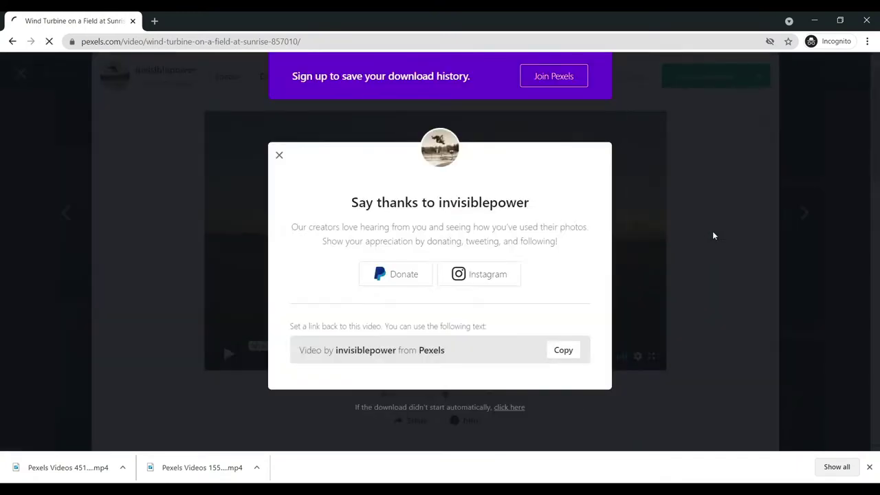
pyautogui.click(820, 268)
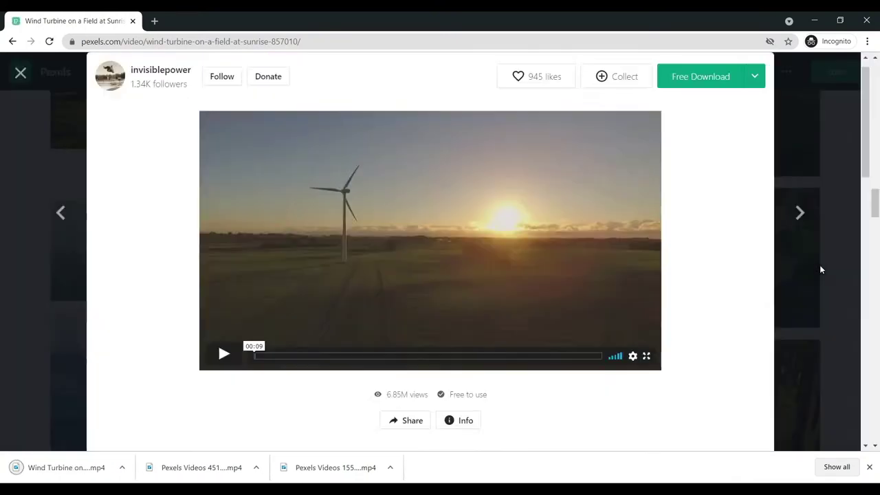
pyautogui.click(820, 274)
# Step: Download the tropical beach drone video in Full HD (1920 x 1080) and return to the search results
pyautogui.scroll(-3, 690, 290)
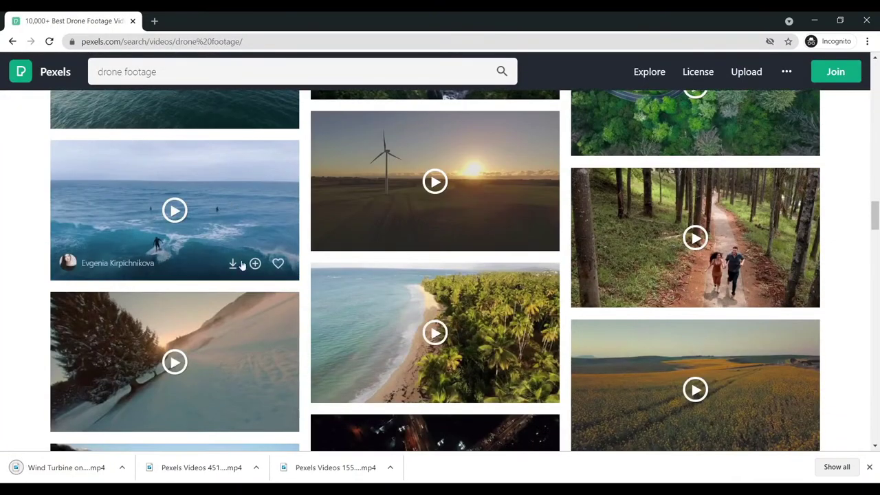
pyautogui.click(404, 357)
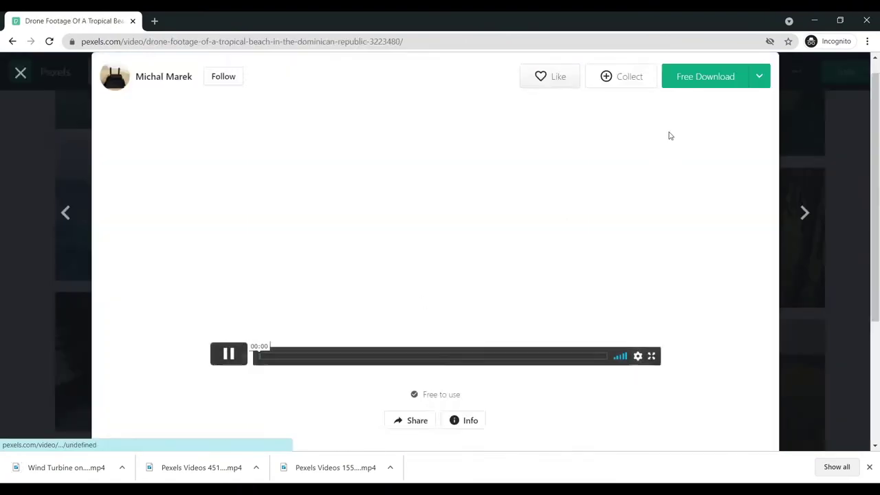
pyautogui.click(759, 76)
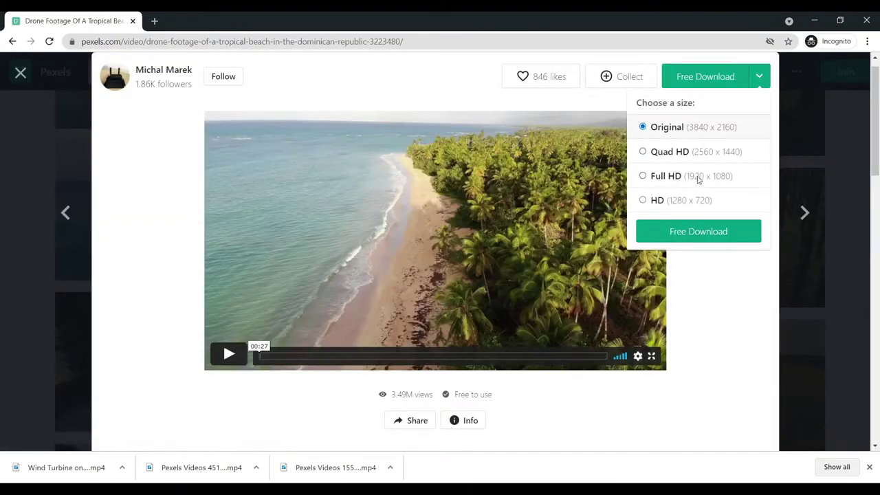
pyautogui.click(697, 178)
pyautogui.click(692, 233)
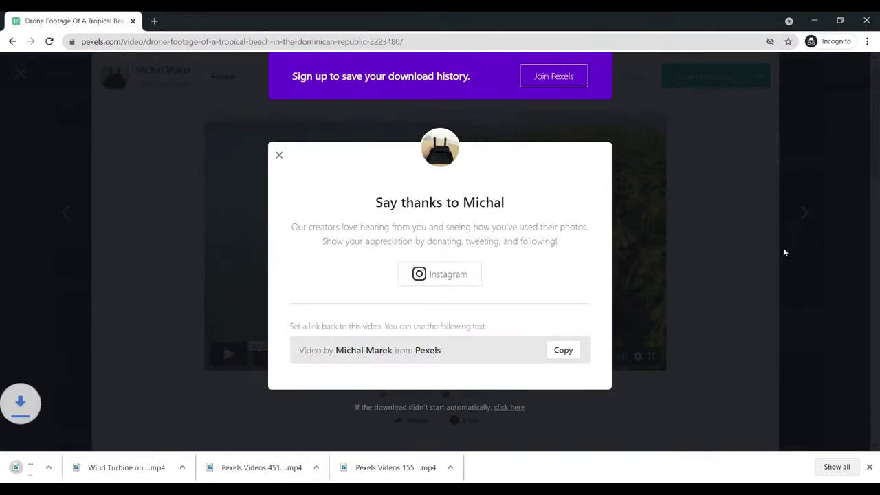
pyautogui.click(809, 275)
pyautogui.click(810, 275)
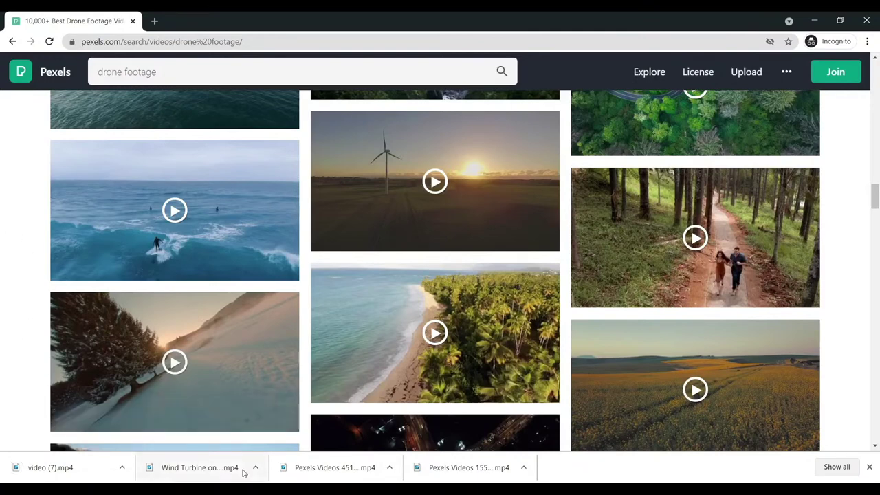
# Step: In Filmora, place Pexels Videos 1550082 at the start of video track 1 and match the project settings to the media, 1920 x 1080 30fps
pyautogui.click(328, 443)
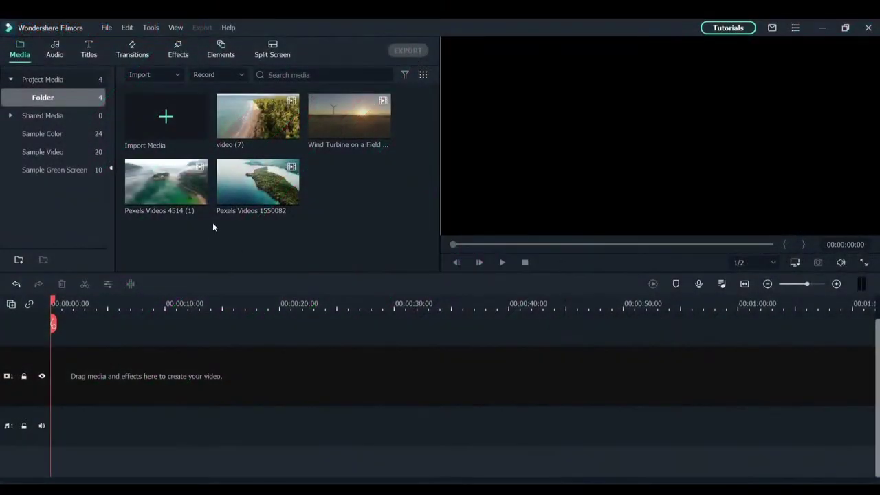
pyautogui.moveTo(239, 208)
pyautogui.moveTo(250, 146)
pyautogui.moveTo(231, 187)
pyautogui.moveTo(231, 187); pyautogui.dragTo(42, 384)
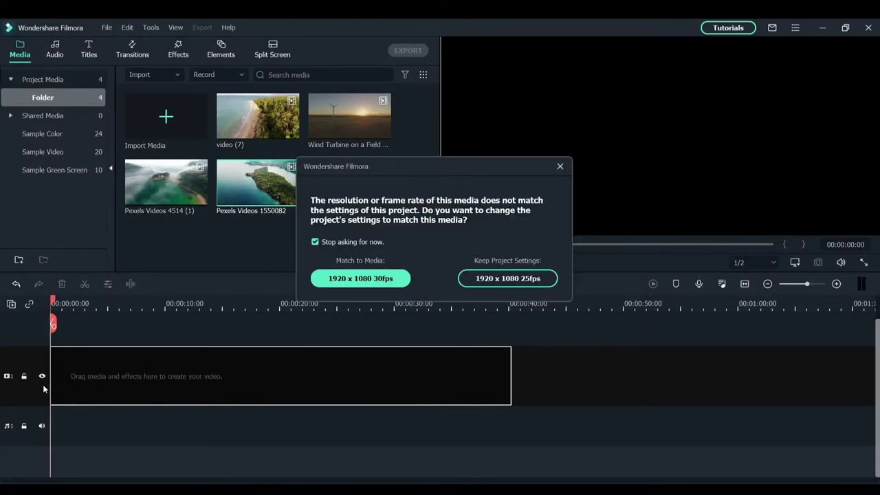
pyautogui.click(344, 286)
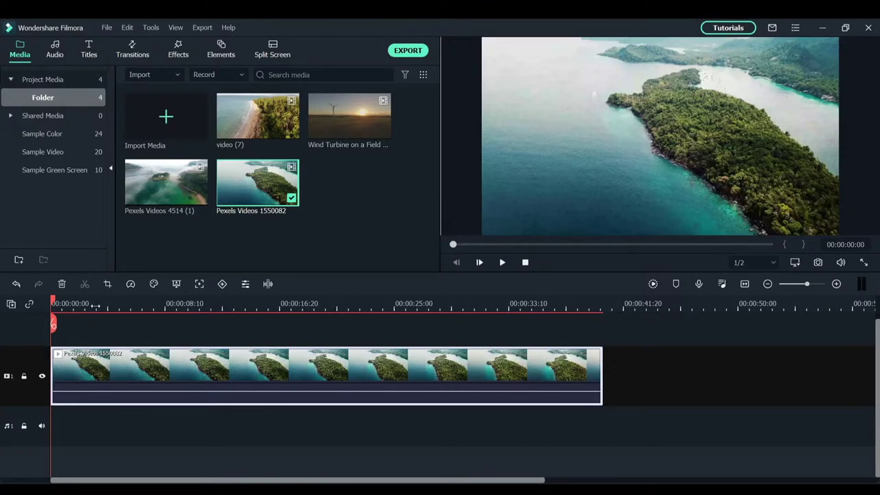
# Step: Split the Pexels Videos 1550082 clip at 00:00:01:25 and delete the part after the cut
pyautogui.moveTo(94, 305); pyautogui.dragTo(205, 303)
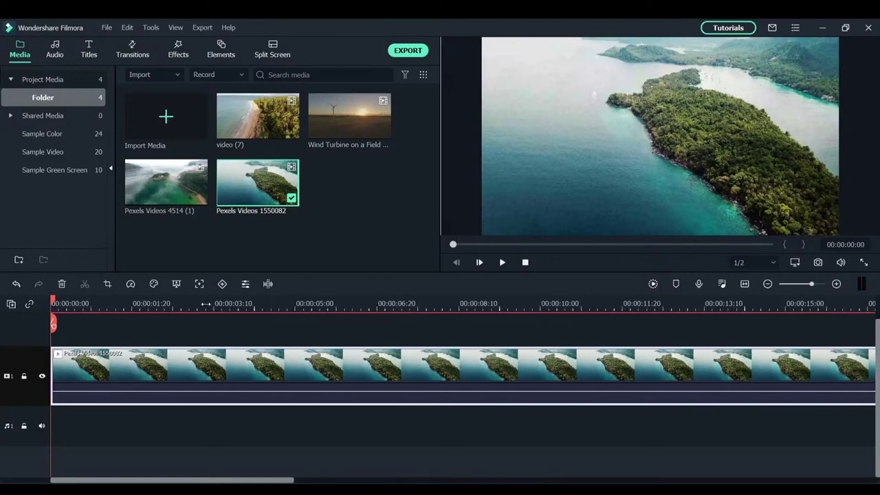
pyautogui.click(167, 308)
pyautogui.press('space')
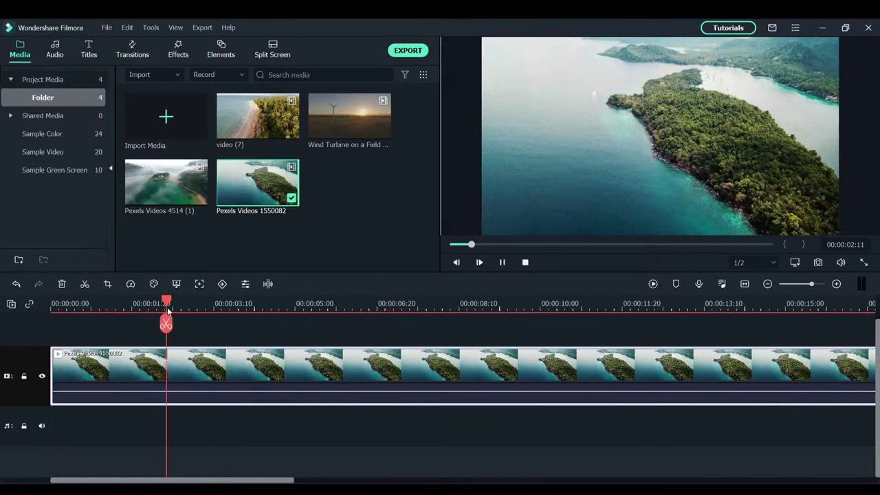
pyautogui.click(99, 309)
pyautogui.moveTo(108, 314); pyautogui.dragTo(141, 326)
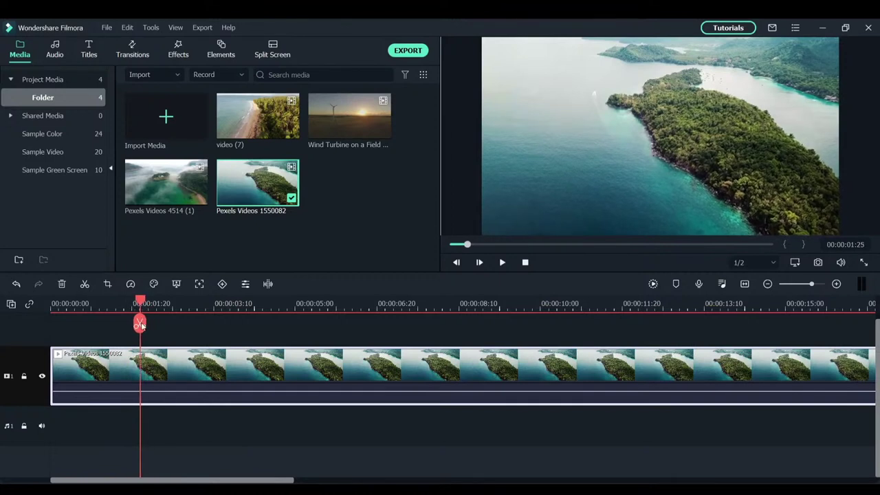
pyautogui.hotkey('ctrl', 'b')
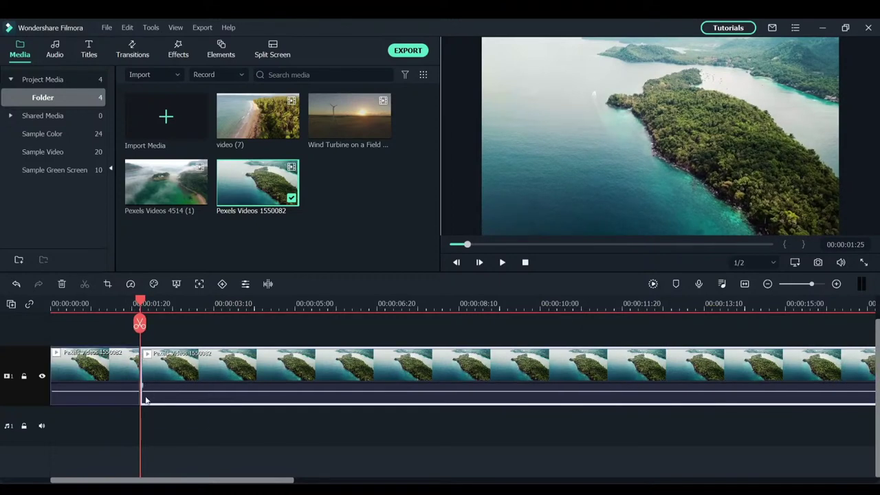
pyautogui.press('Delete')
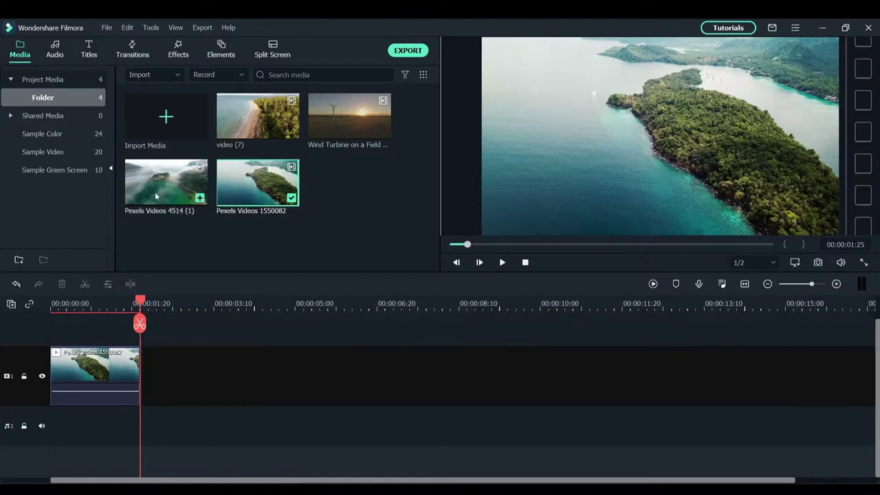
# Step: Add Pexels Videos 4514 (1) directly after the first clip, split it at 00:00:05:27, and delete the part after the cut
pyautogui.moveTo(154, 194); pyautogui.dragTo(143, 384)
pyautogui.click(176, 307)
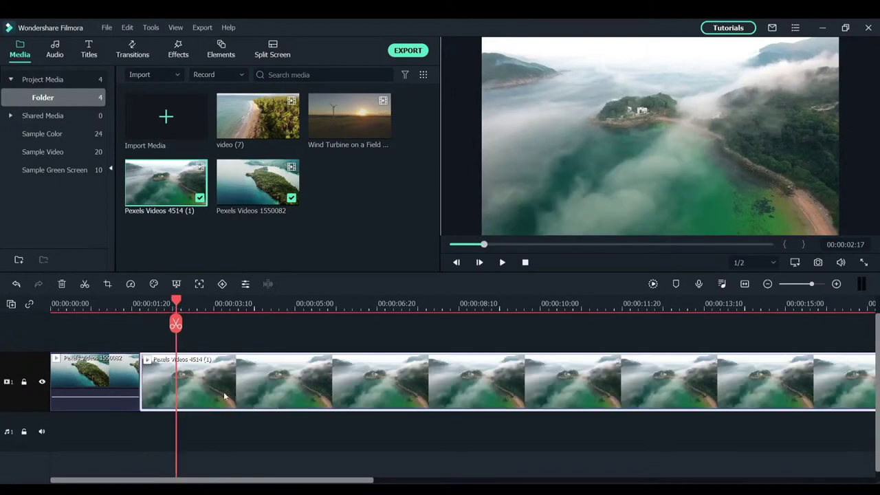
pyautogui.scroll(2, 301, 306)
pyautogui.scroll(-1, 293, 307)
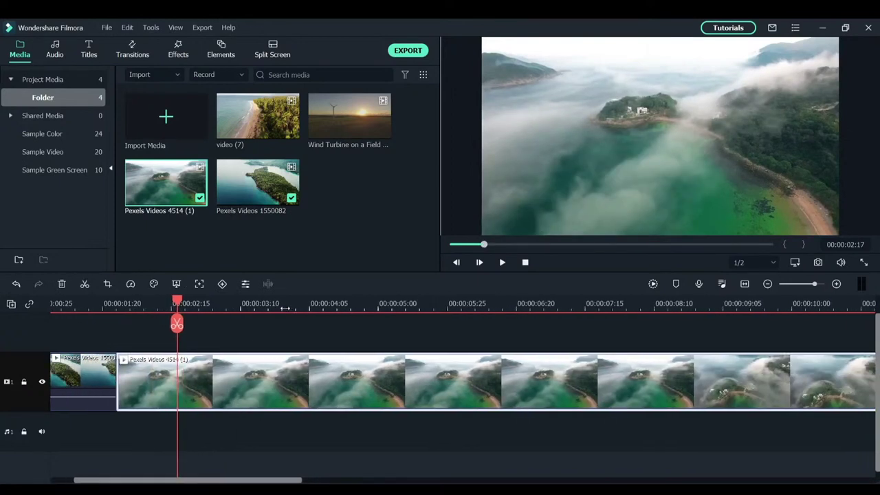
pyautogui.click(452, 308)
pyautogui.click(453, 323)
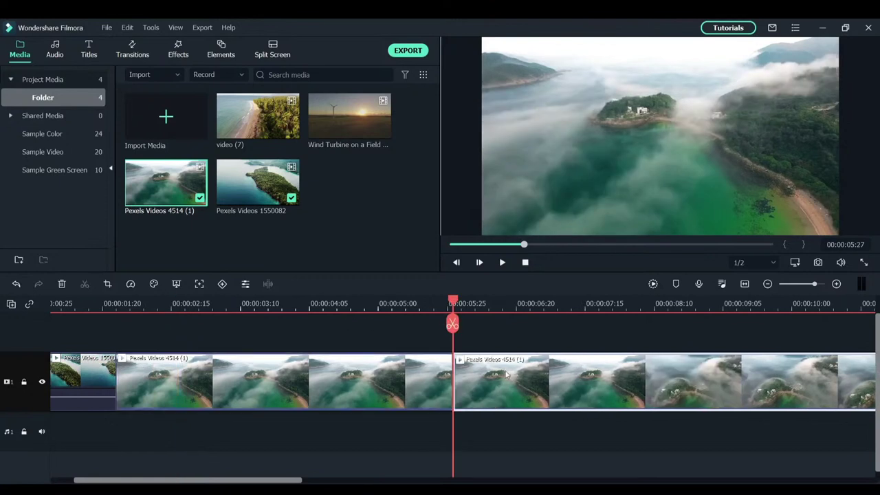
pyautogui.press('Delete')
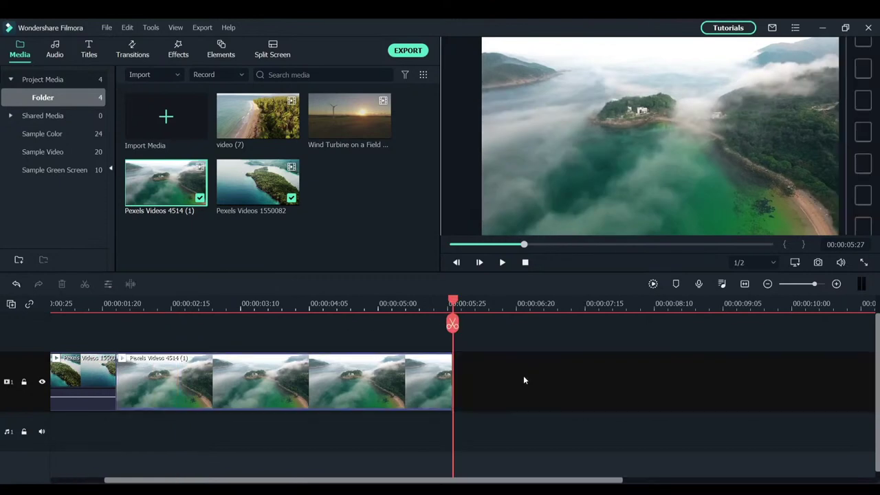
# Step: Shorten the Pexels Videos 4514 (1) clip by trimming its end back to about 00:00:03:15 on the timeline
pyautogui.click(450, 371)
pyautogui.moveTo(454, 369); pyautogui.dragTo(260, 385)
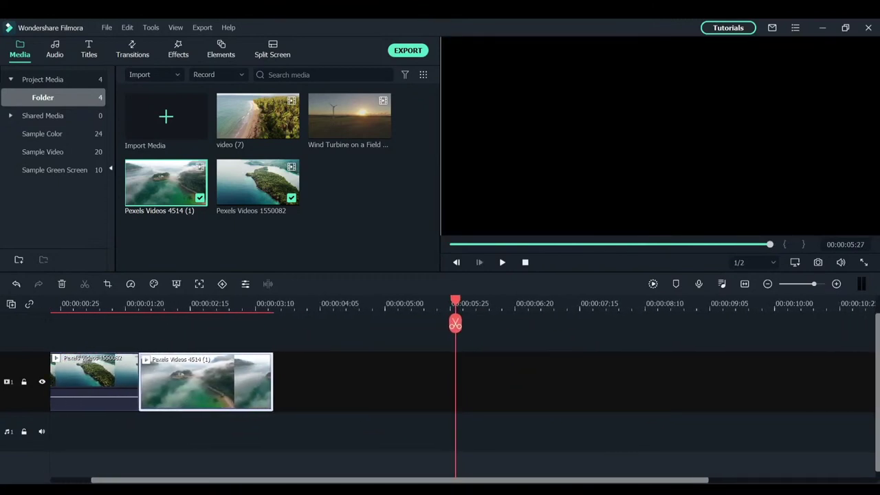
pyautogui.hscroll(-3, 92, 334)
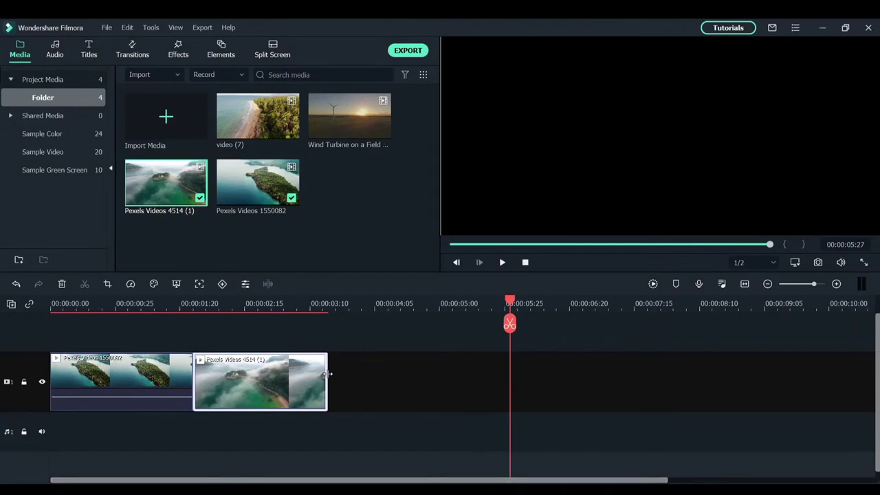
pyautogui.moveTo(326, 374); pyautogui.dragTo(321, 374)
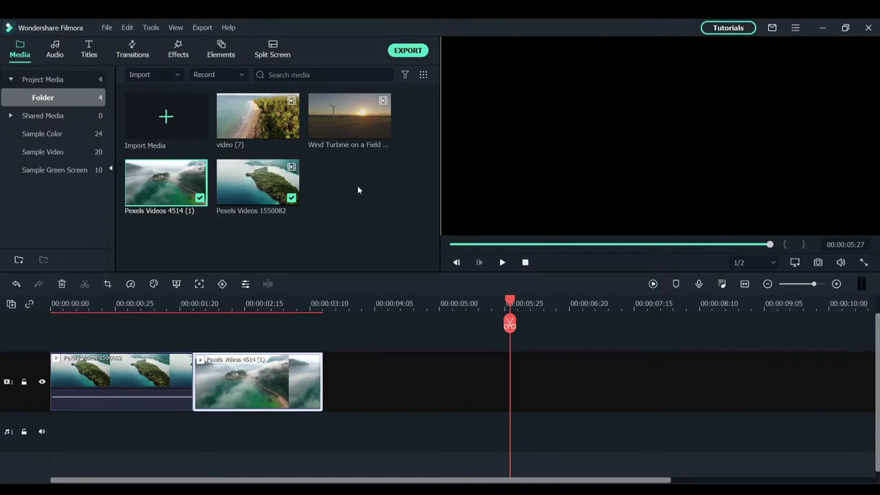
# Step: Add video (7) directly after the second clip, split it at 00:00:09:21, delete the part after the cut, and select the remaining clip
pyautogui.moveTo(258, 125); pyautogui.dragTo(335, 387)
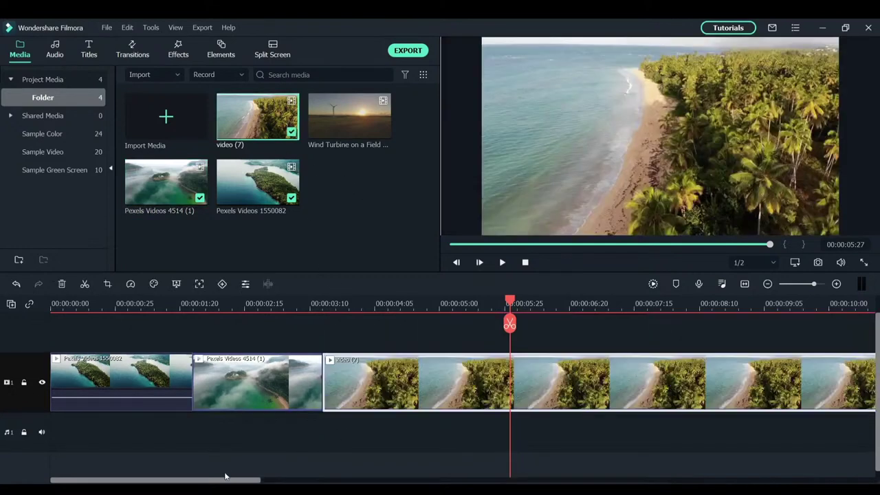
pyautogui.moveTo(225, 476); pyautogui.dragTo(255, 475)
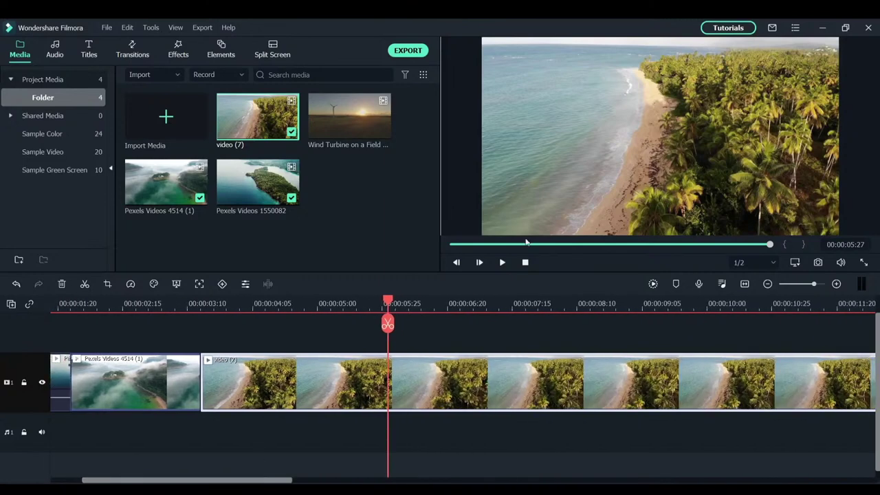
pyautogui.click(684, 307)
pyautogui.click(683, 323)
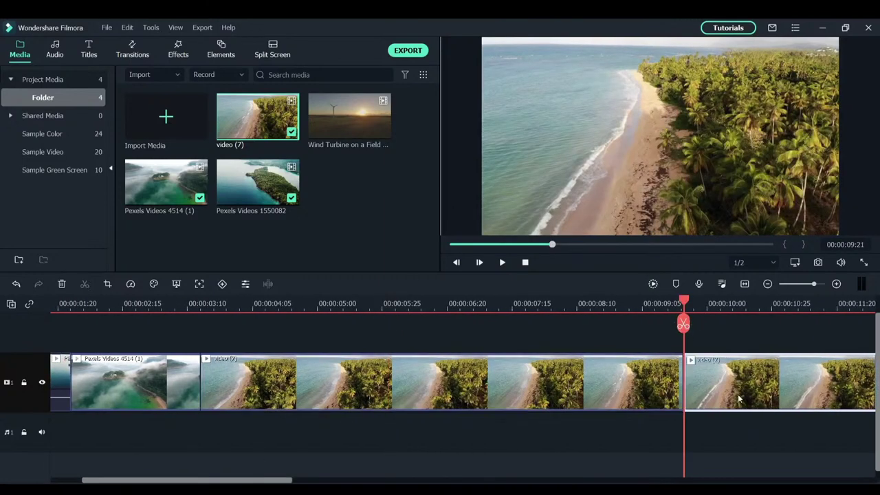
pyautogui.press('Delete')
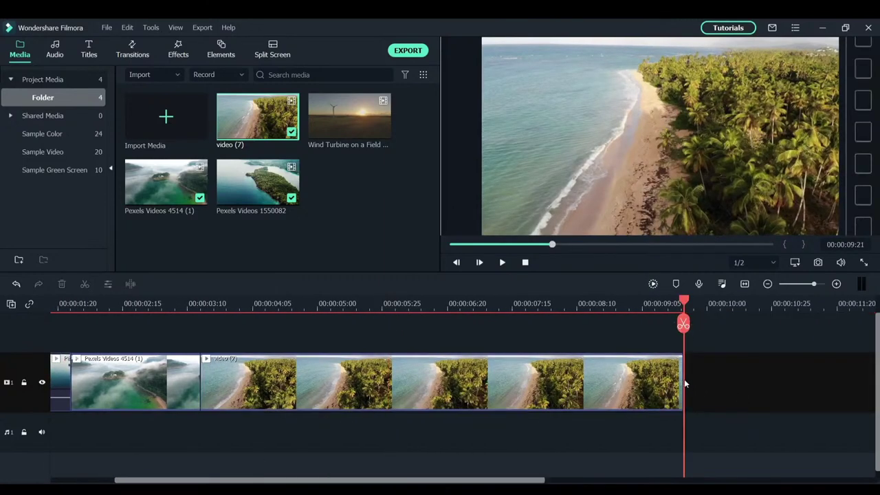
pyautogui.click(628, 396)
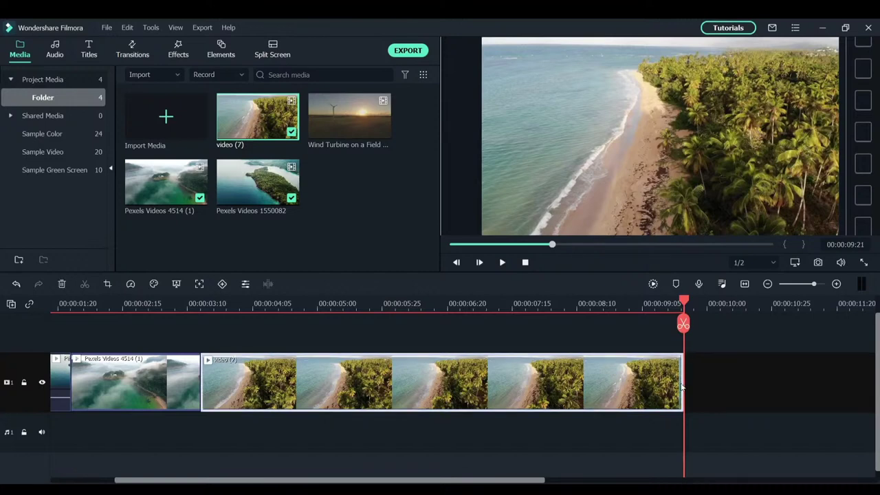
# Step: Trim the end of the video (7) clip back to about 00:00:05:12 and play the sequence from the start
pyautogui.moveTo(683, 384); pyautogui.dragTo(348, 426)
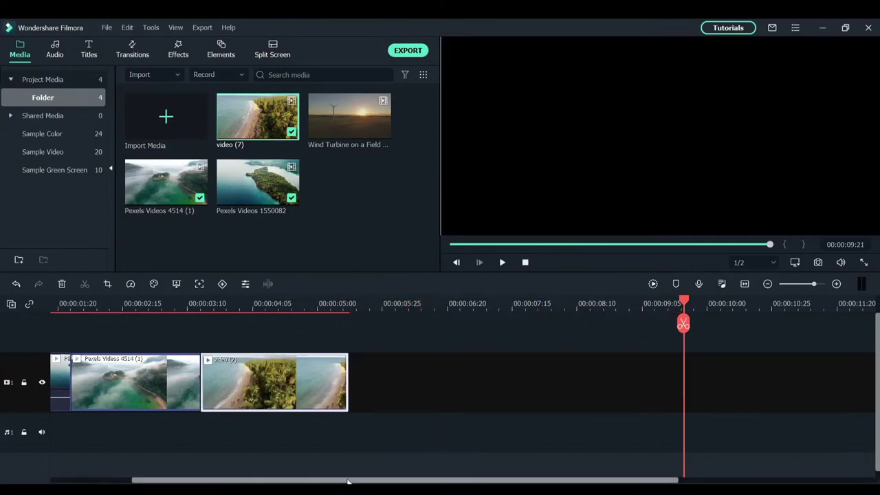
pyautogui.hscroll(-5, 63, 328)
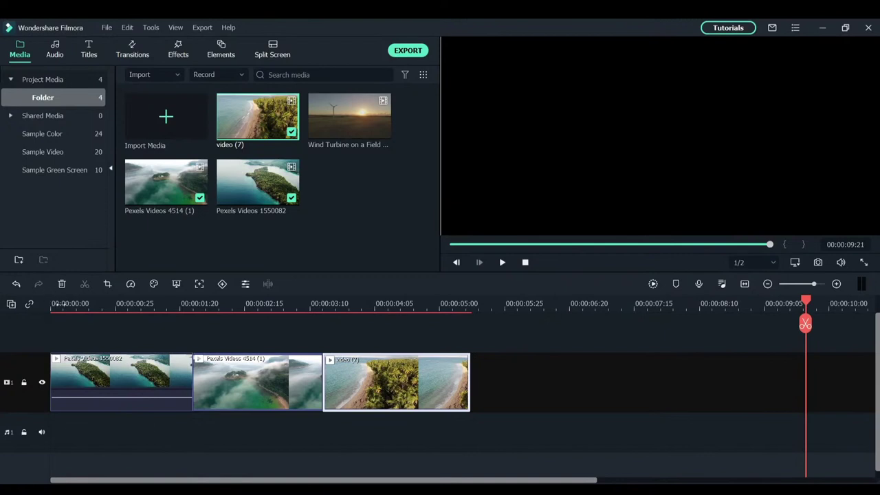
pyautogui.click(57, 304)
pyautogui.moveTo(60, 308); pyautogui.dragTo(43, 310)
pyautogui.press('space')
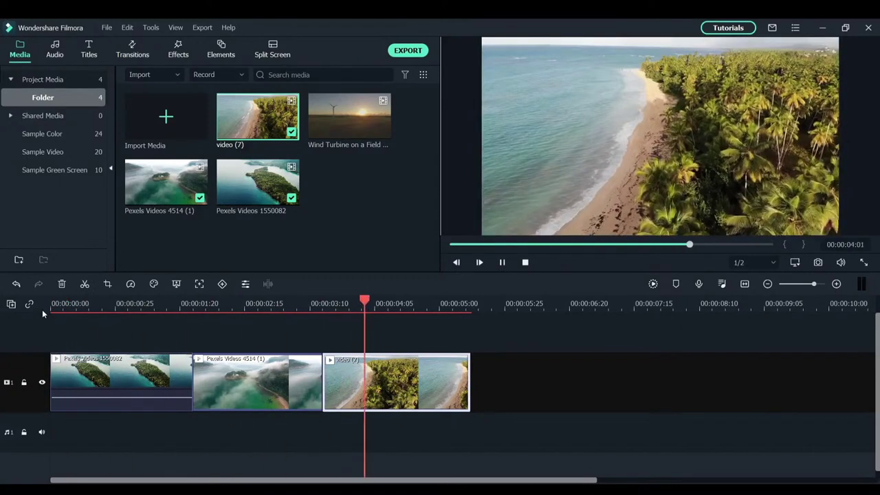
pyautogui.press('space')
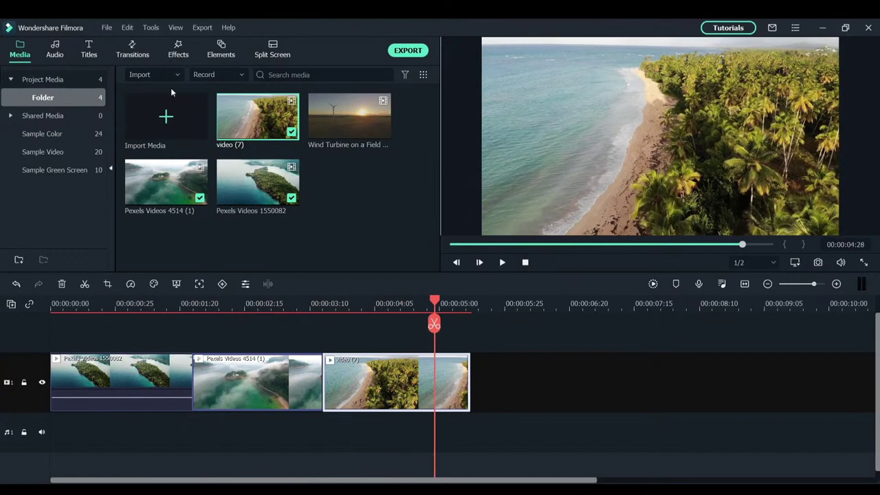
# Step: Browse the transition categories and preview the Orb 3 transition from the 3D Spherical group
pyautogui.click(130, 60)
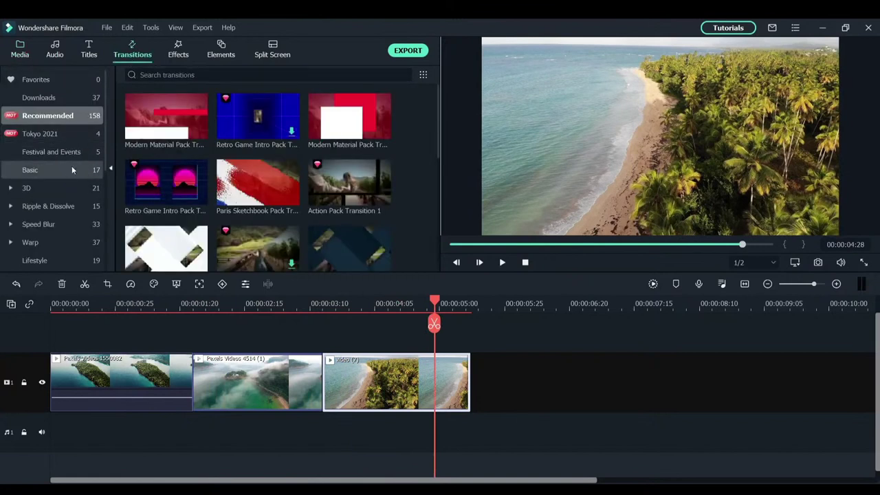
pyautogui.scroll(-2, 66, 185)
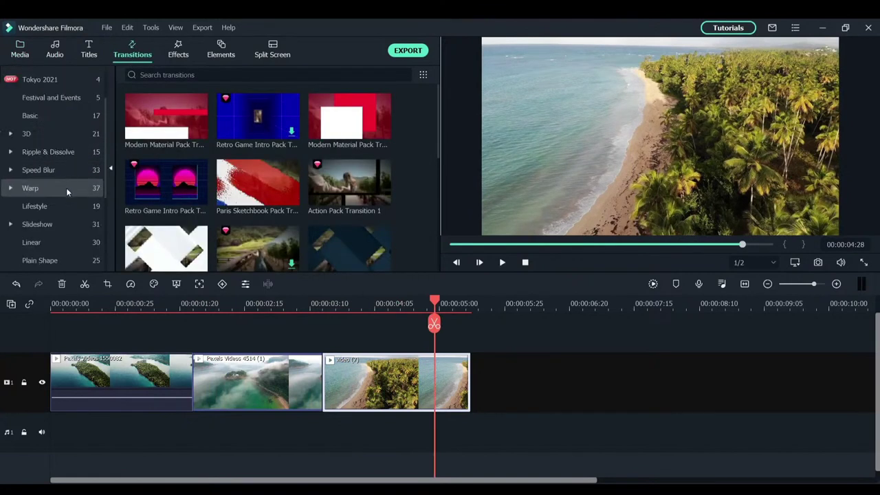
pyautogui.scroll(-5, 59, 179)
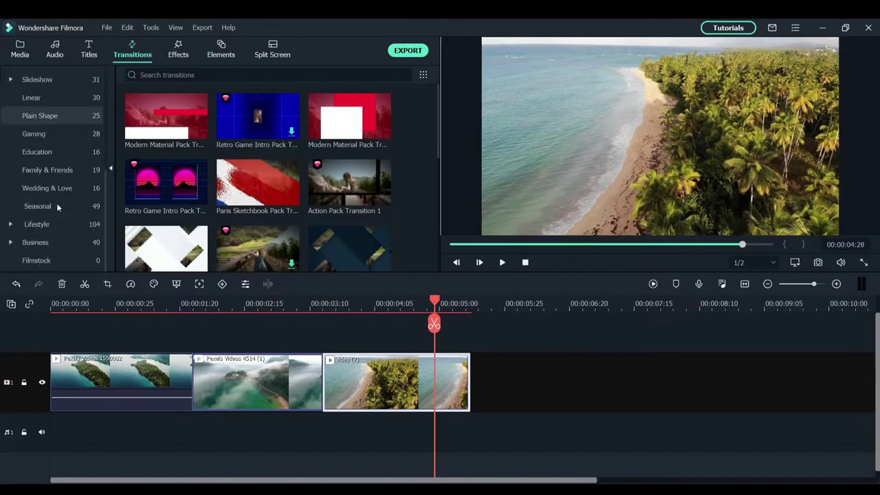
pyautogui.scroll(4, 54, 201)
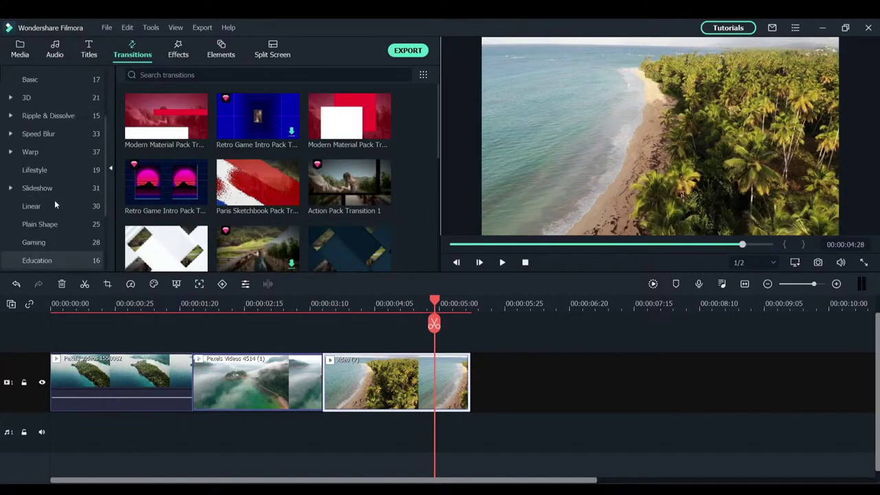
pyautogui.scroll(2, 57, 141)
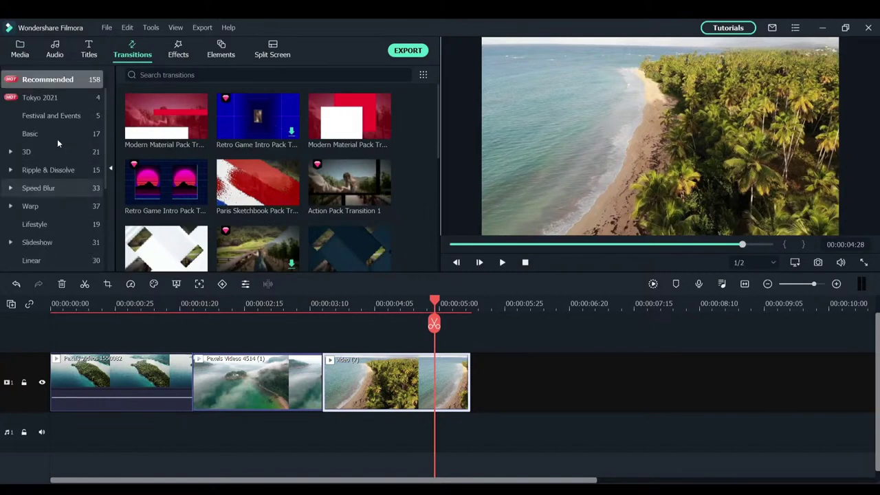
pyautogui.click(51, 150)
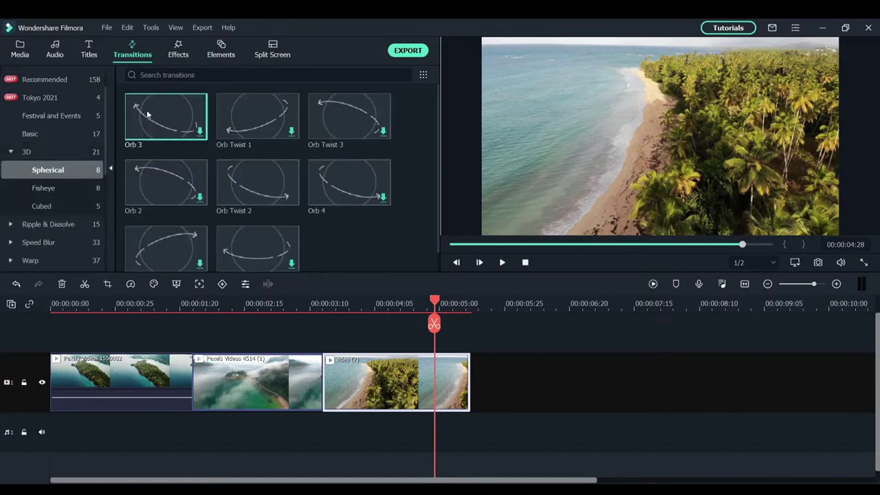
pyautogui.click(146, 115)
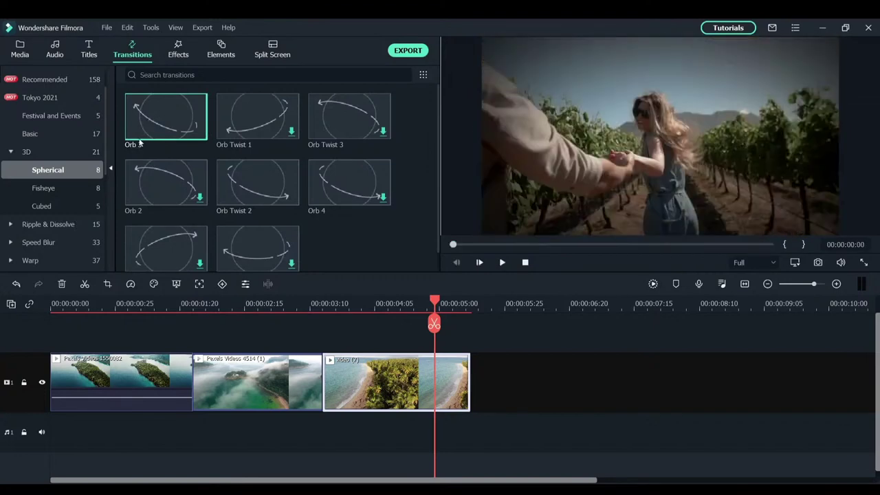
# Step: Place the Box Flip 1 transition from the 3D Cubed group at both cuts between the three clips and play the sequence
pyautogui.click(56, 206)
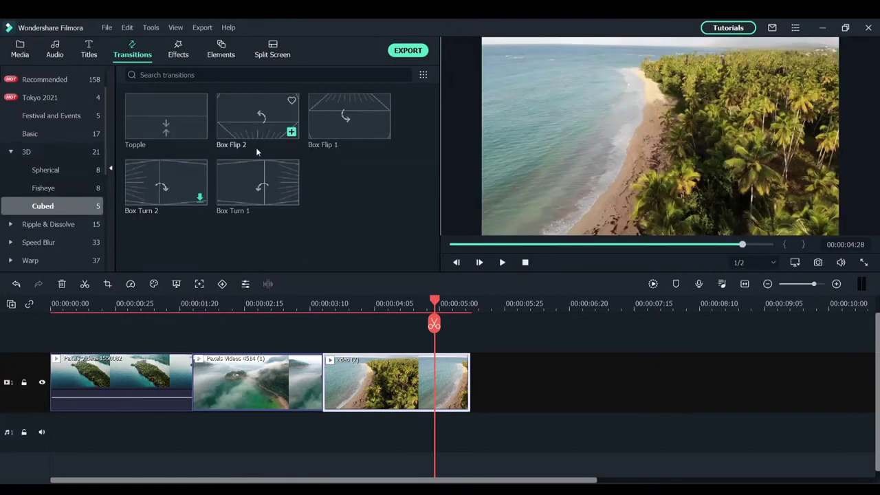
pyautogui.click(334, 124)
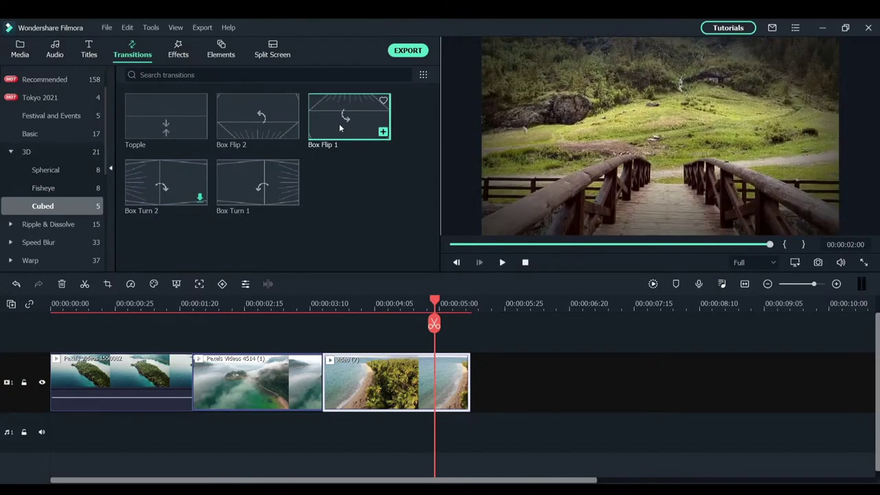
pyautogui.moveTo(335, 128); pyautogui.dragTo(185, 380)
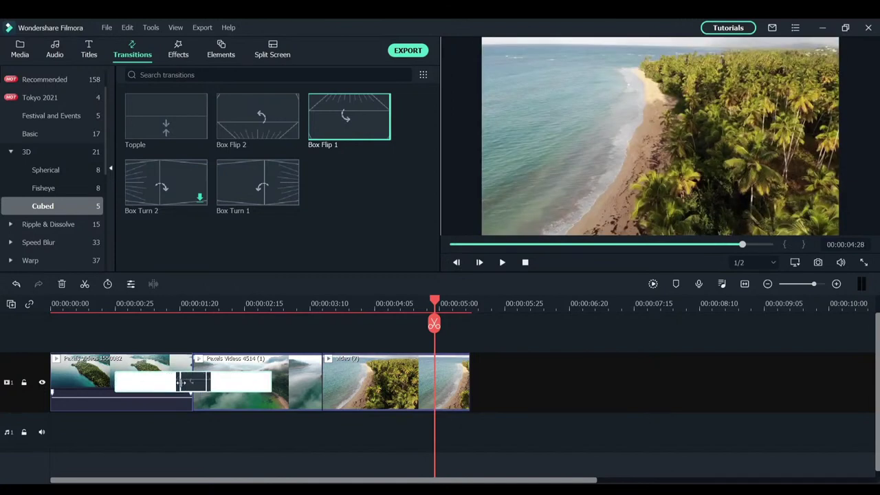
pyautogui.moveTo(358, 116); pyautogui.dragTo(332, 391)
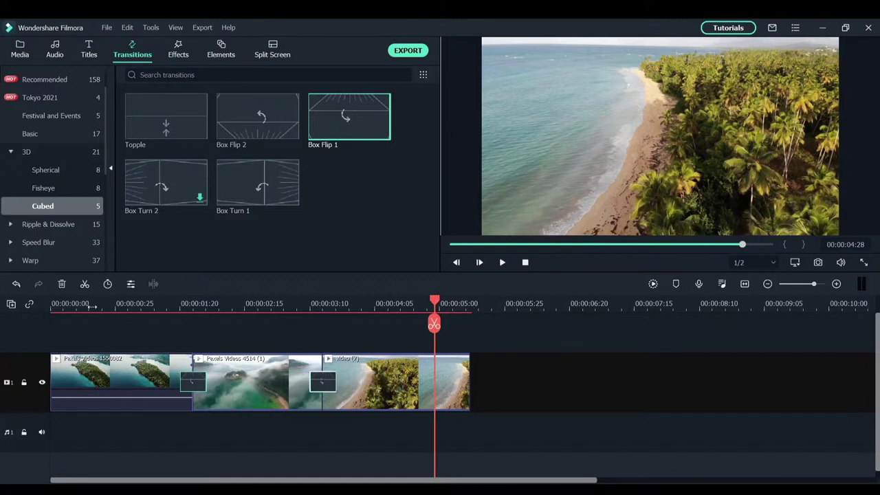
pyautogui.click(65, 307)
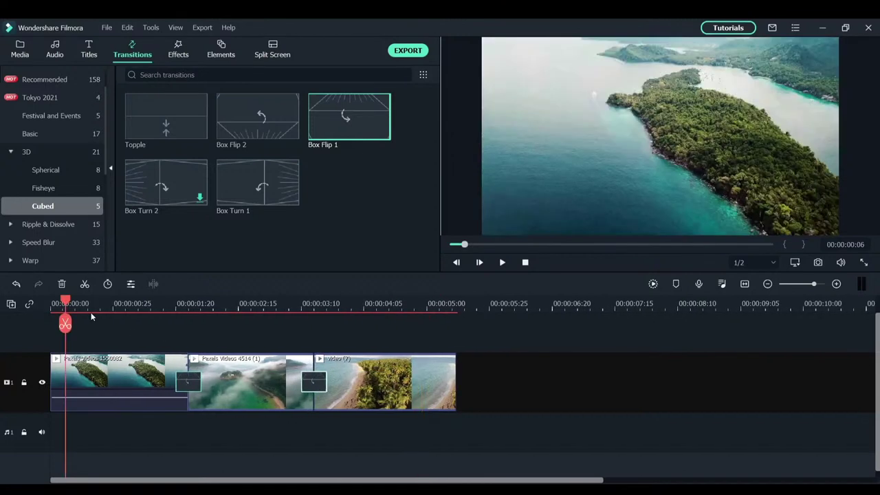
pyautogui.press('space')
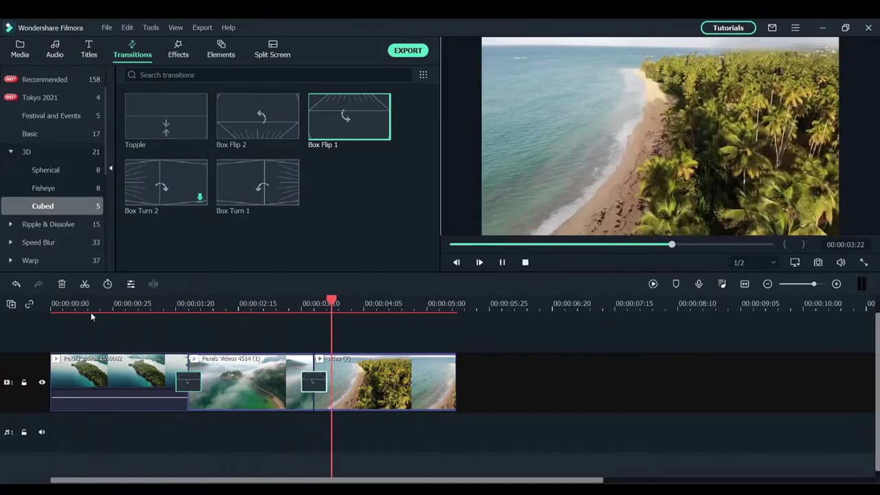
pyautogui.press('space')
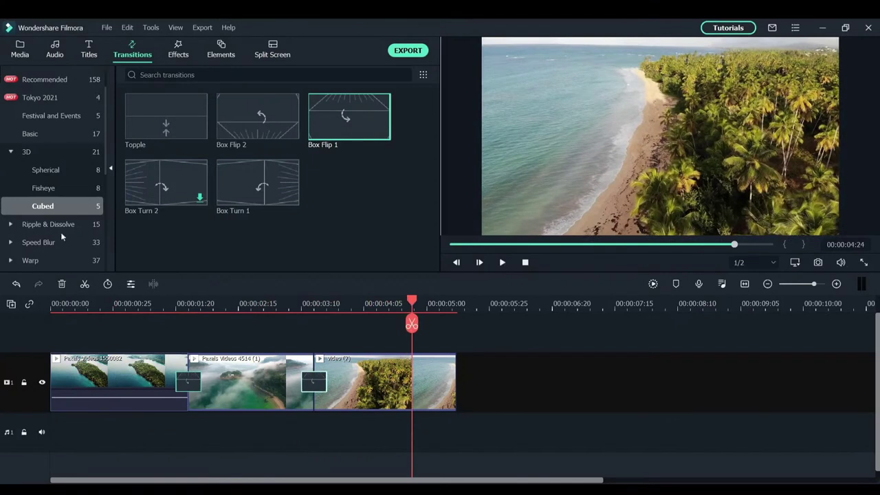
# Step: Add Wind Turbine on a Field at Sunrise (1) after video (7), remove everything past 00:00:10:06, and trim its end back to about 00:00:07:08
pyautogui.click(21, 51)
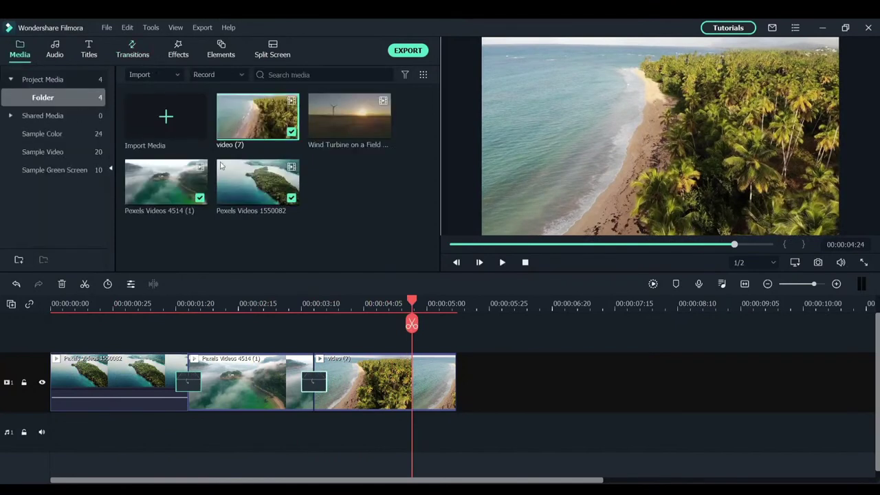
pyautogui.moveTo(454, 314); pyautogui.dragTo(458, 374)
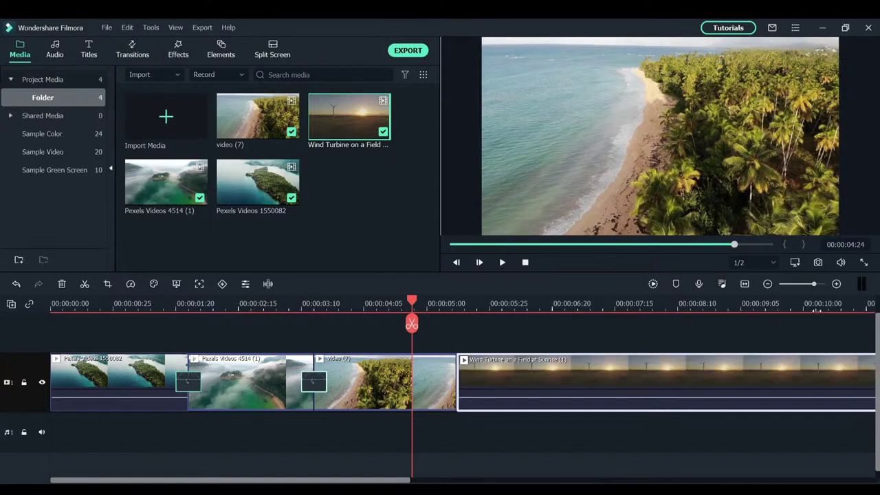
pyautogui.click(818, 303)
pyautogui.click(818, 323)
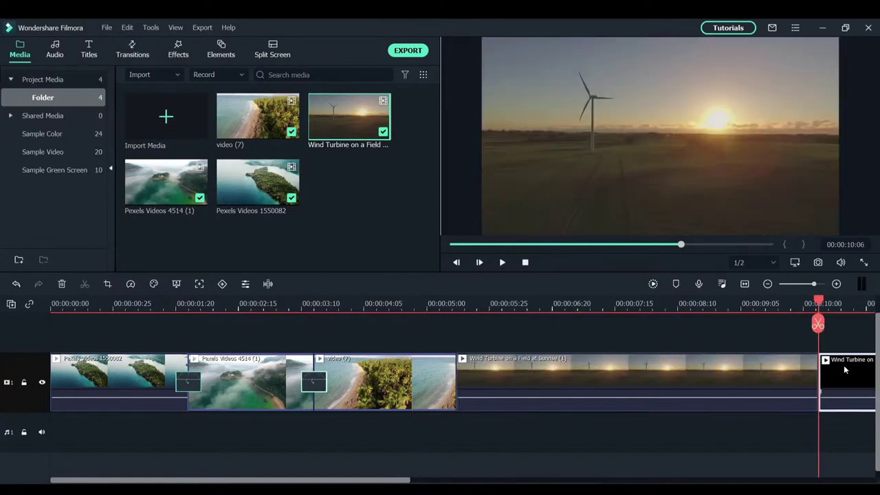
pyautogui.press('Delete')
pyautogui.click(785, 372)
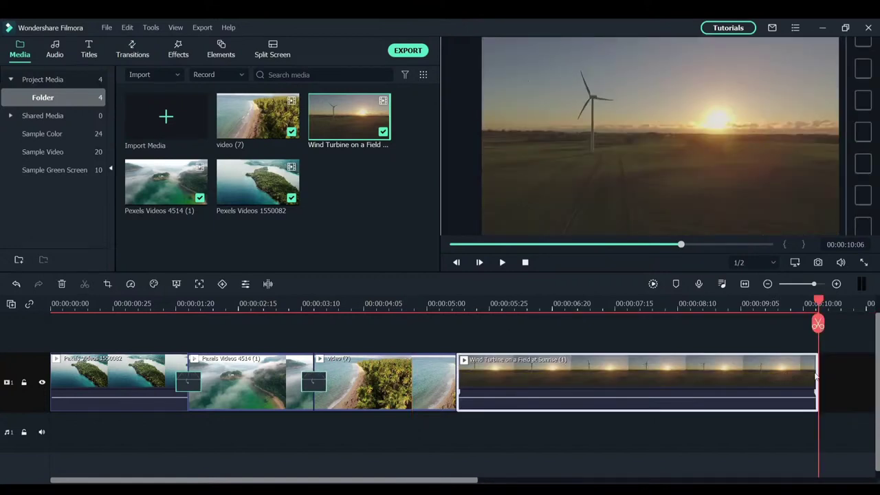
pyautogui.moveTo(818, 374); pyautogui.dragTo(598, 388)
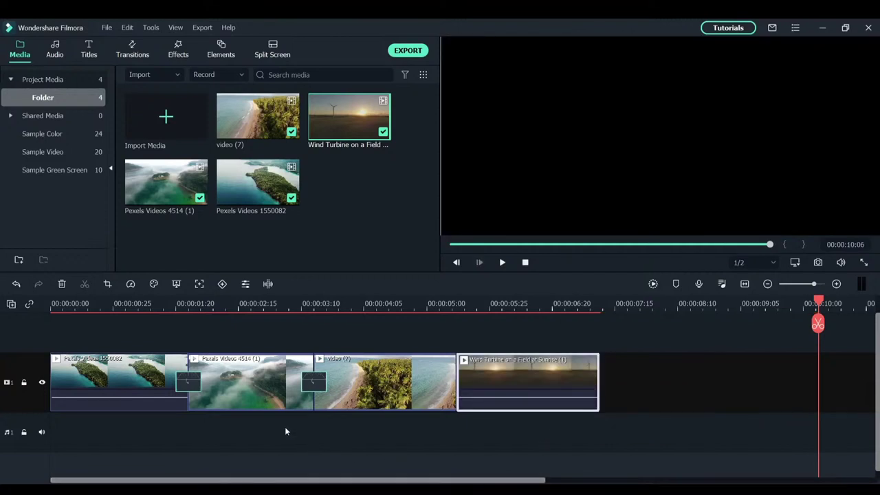
# Step: Place the Flip Roll 3 transition from Speed Blur Simple between video (7) and the wind turbine clip, and play that part
pyautogui.click(142, 52)
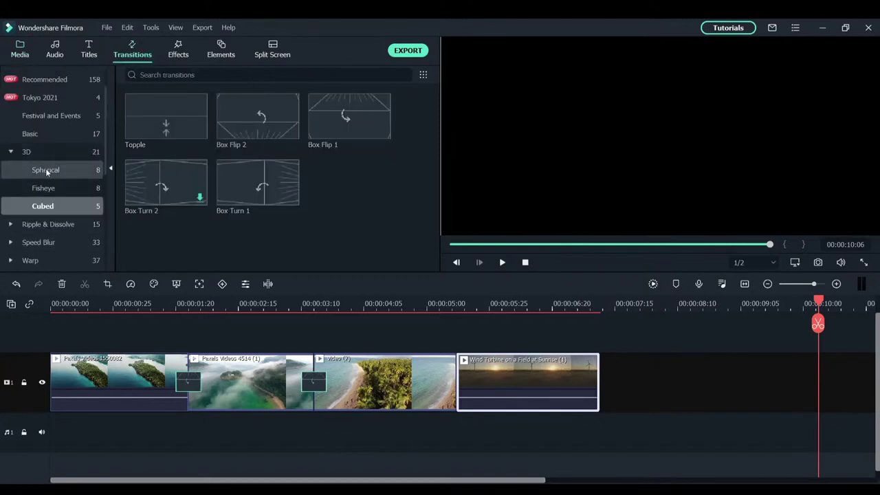
pyautogui.scroll(-2, 45, 172)
pyautogui.click(44, 188)
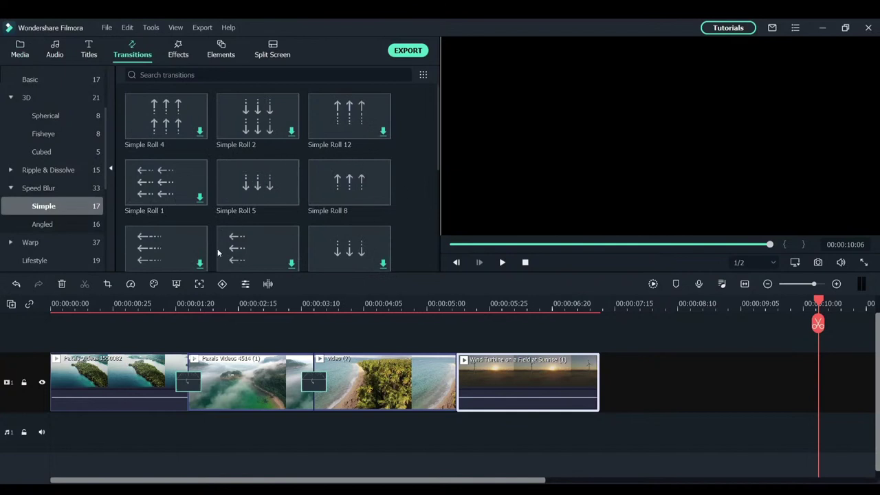
pyautogui.scroll(-3, 260, 229)
pyautogui.moveTo(260, 229); pyautogui.dragTo(459, 381)
pyautogui.click(350, 310)
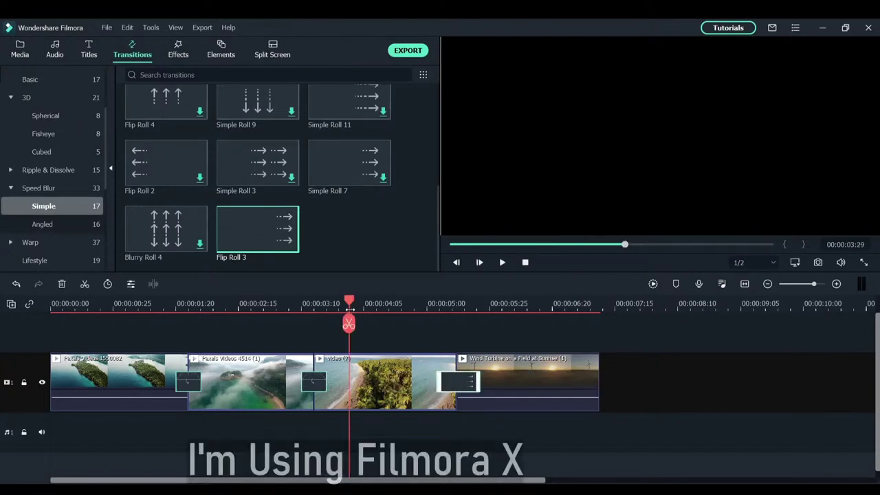
pyautogui.press('space')
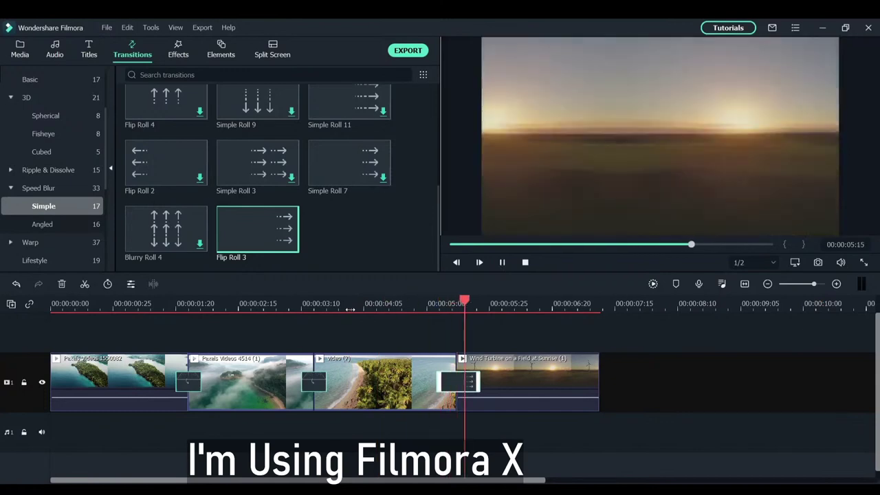
pyautogui.press('space')
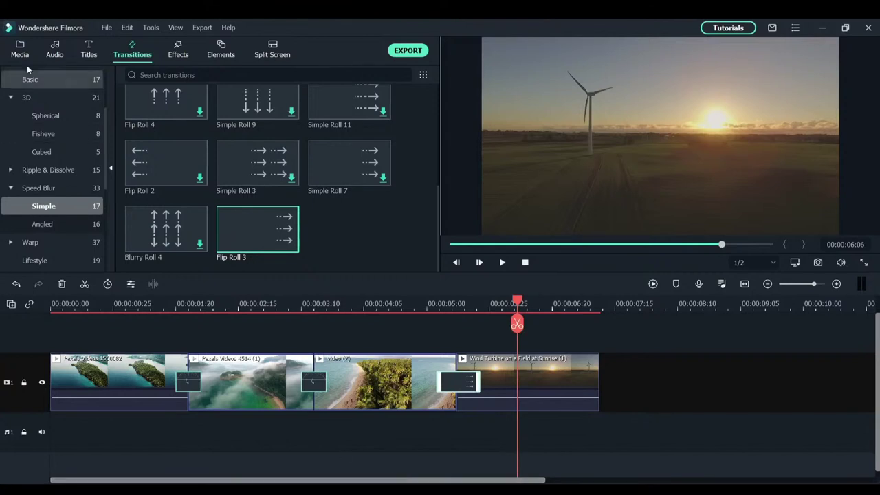
# Step: Browse the Titles category of title templates and preview Title 28, Title 29 and Title 27
pyautogui.click(88, 51)
pyautogui.scroll(-3, 103, 189)
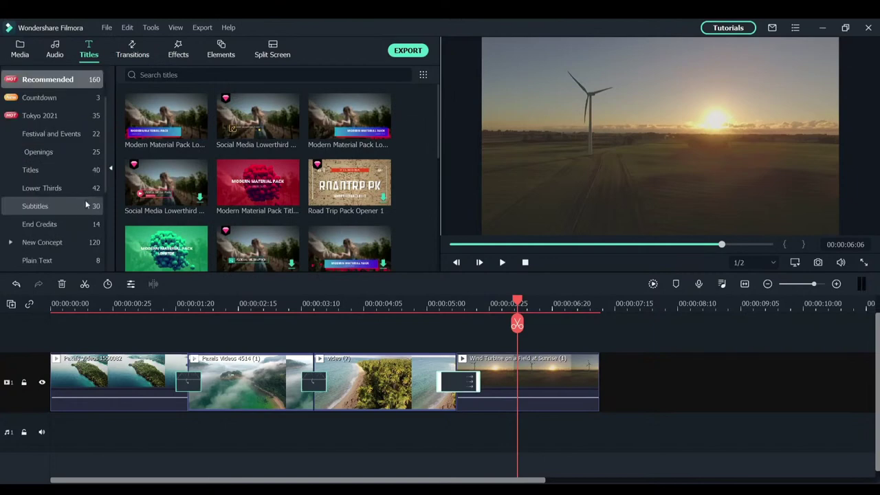
pyautogui.click(52, 174)
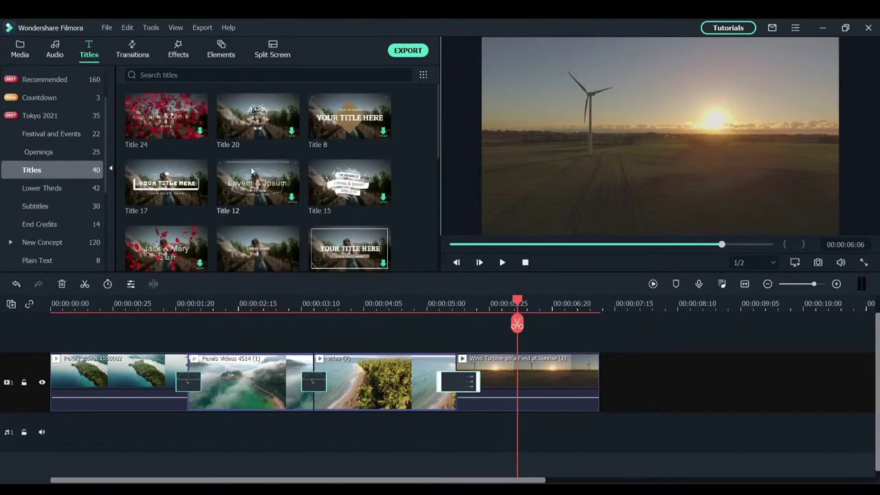
pyautogui.scroll(-10, 236, 189)
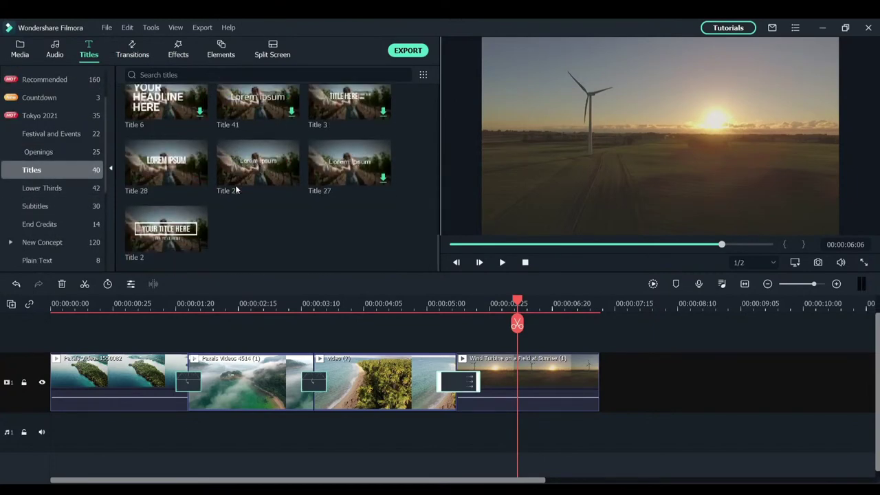
pyautogui.click(171, 175)
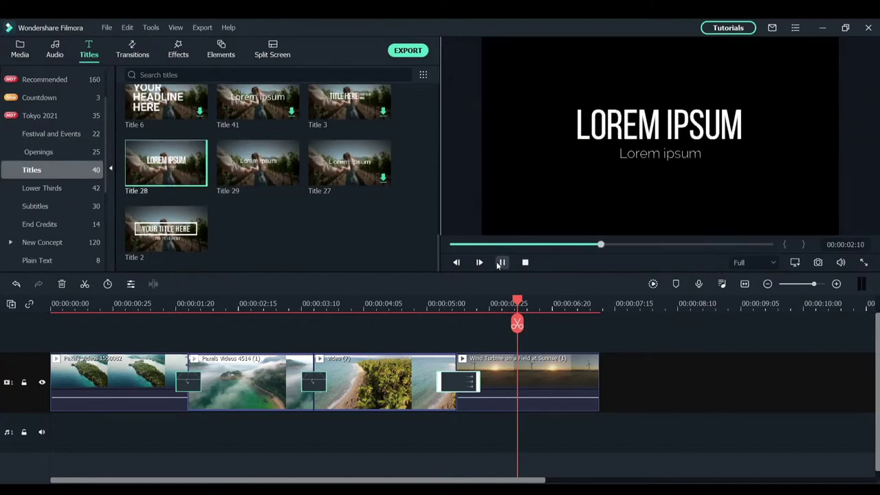
pyautogui.click(500, 262)
pyautogui.click(252, 185)
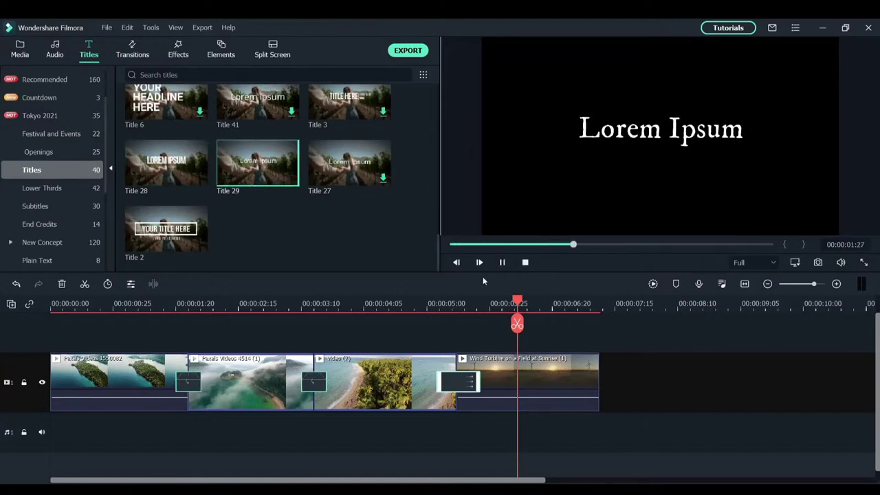
pyautogui.press('Right')
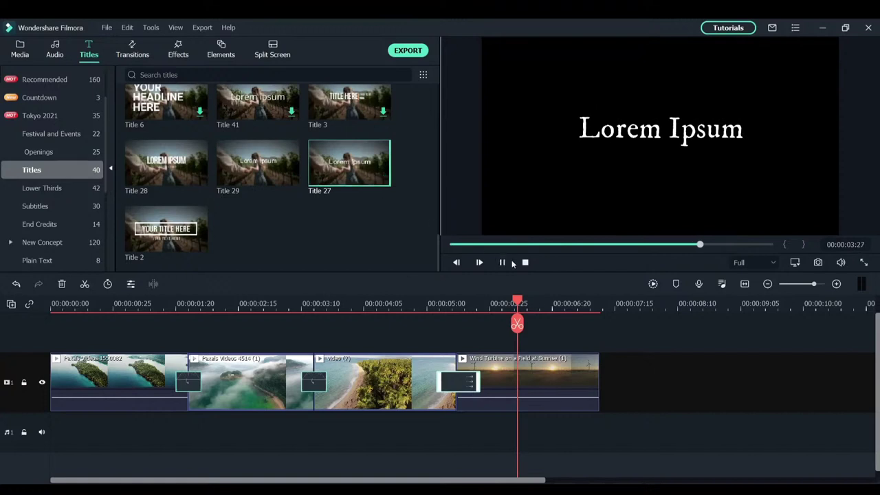
pyautogui.click(330, 176)
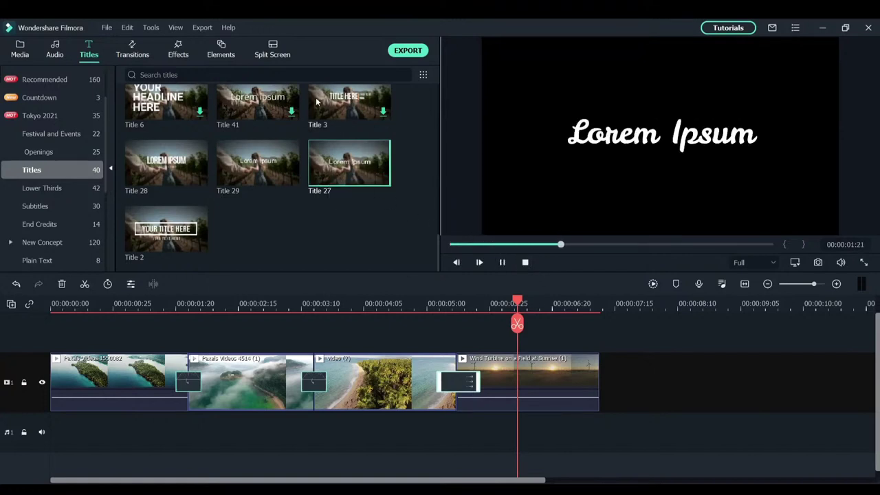
# Step: Preview Title 41 and Title 28, and place Title 28 on the track above the clips at the sequence start
pyautogui.click(272, 102)
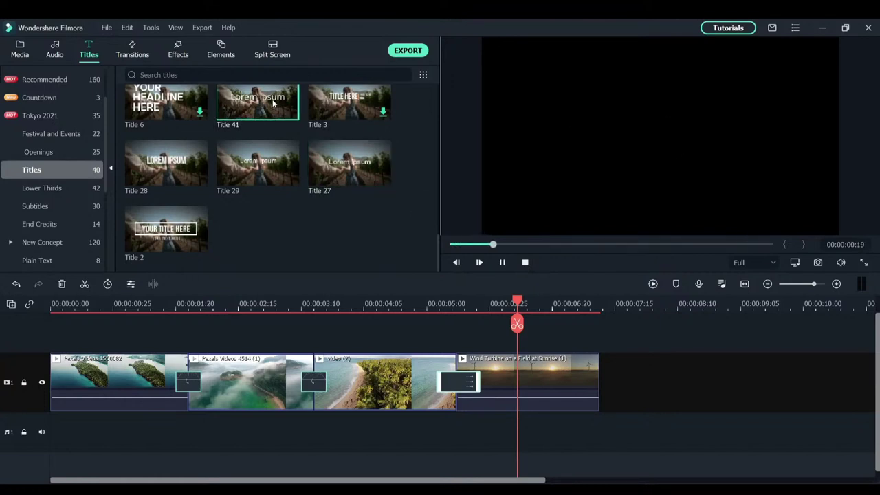
pyautogui.click(161, 162)
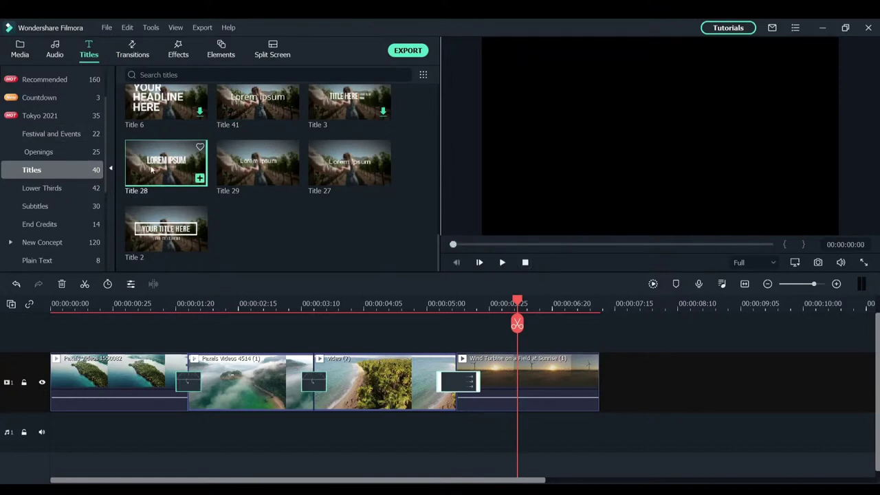
pyautogui.moveTo(151, 169); pyautogui.dragTo(58, 337)
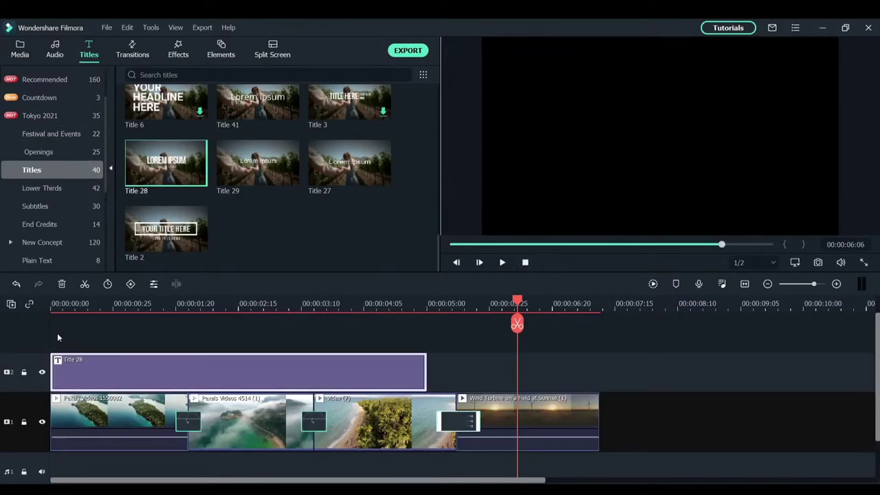
# Step: Split Title 28 at 00:00:01:21, delete the part after the cut, and play the sequence
pyautogui.click(189, 310)
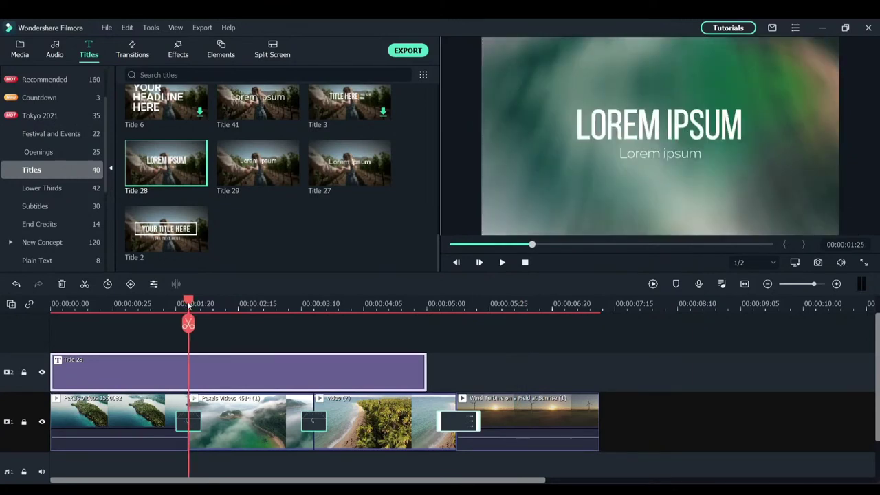
pyautogui.click(182, 306)
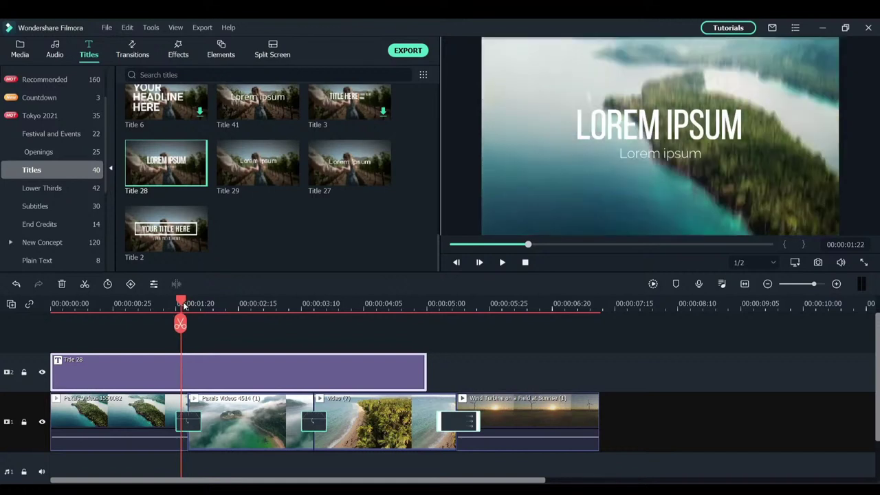
pyautogui.moveTo(182, 305); pyautogui.dragTo(181, 308)
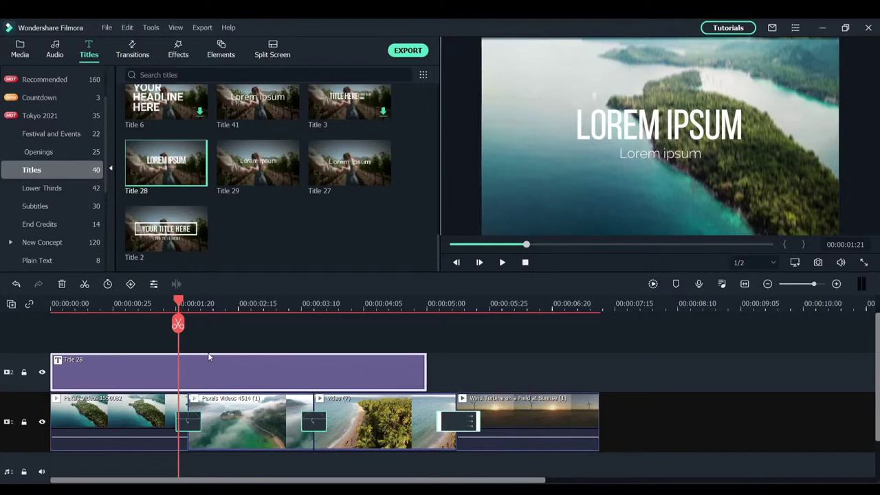
pyautogui.hotkey('ctrl', 'b')
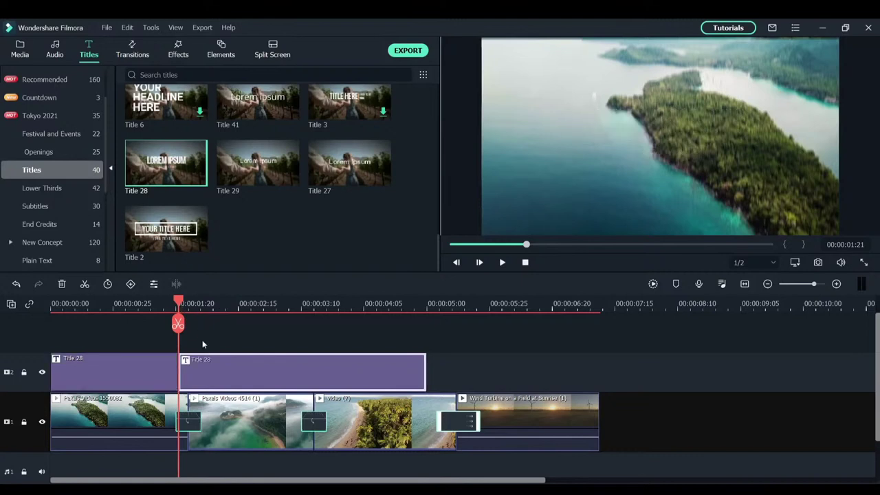
pyautogui.press('Delete')
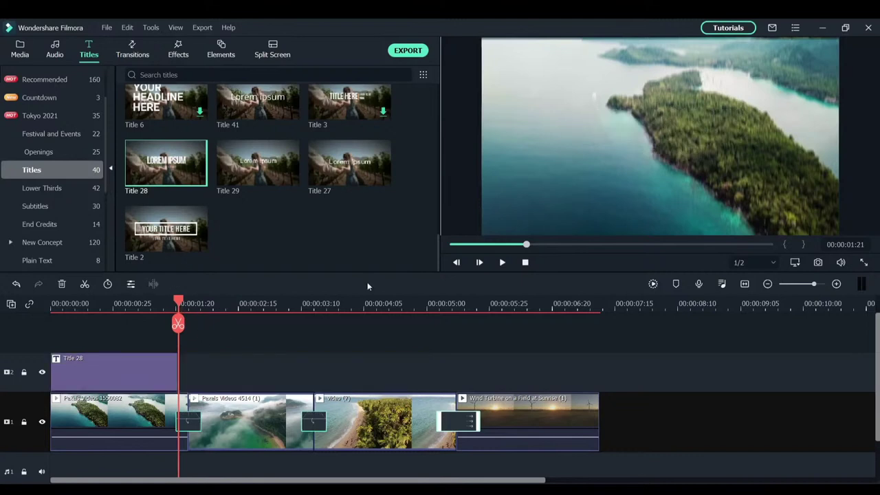
pyautogui.click(466, 246)
pyautogui.click(502, 262)
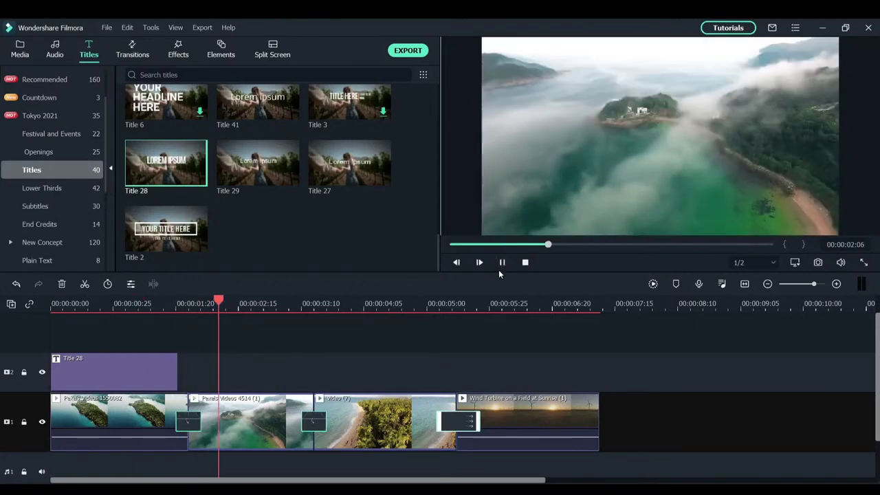
pyautogui.click(525, 262)
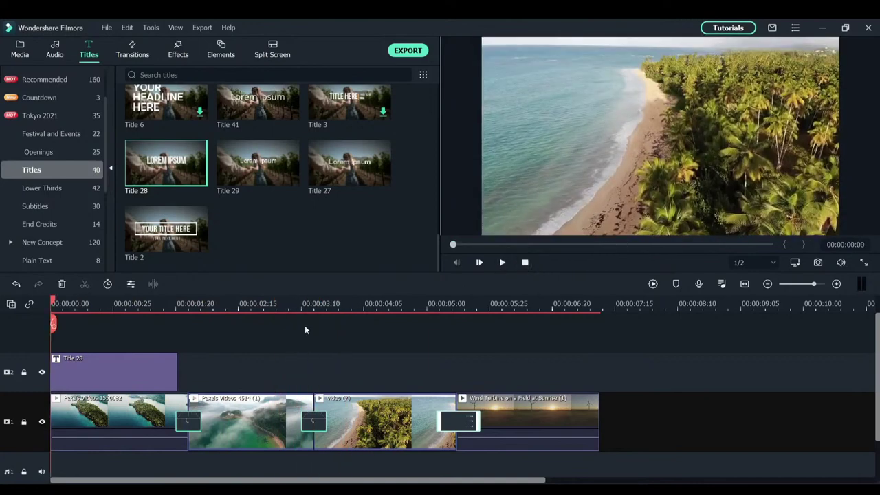
# Step: Change Title 28's main line to "Welcome" and clear its smaller second line
pyautogui.click(113, 307)
pyautogui.doubleClick(130, 378)
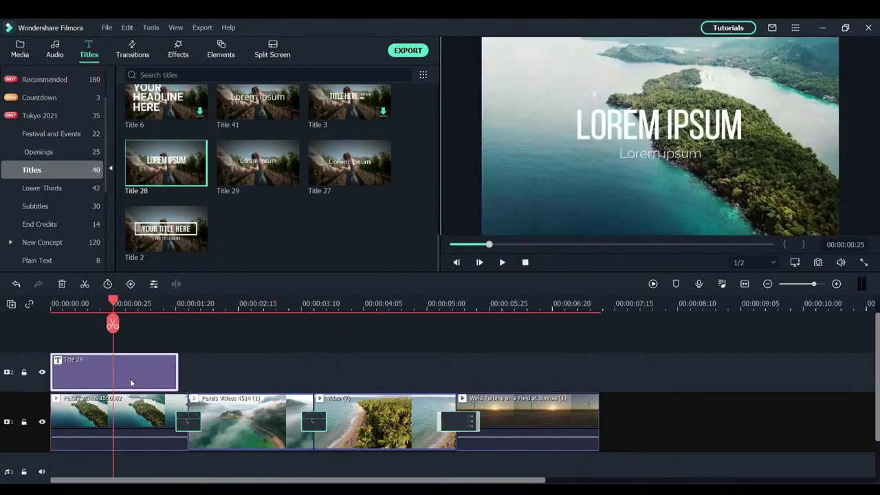
pyautogui.doubleClick(654, 130)
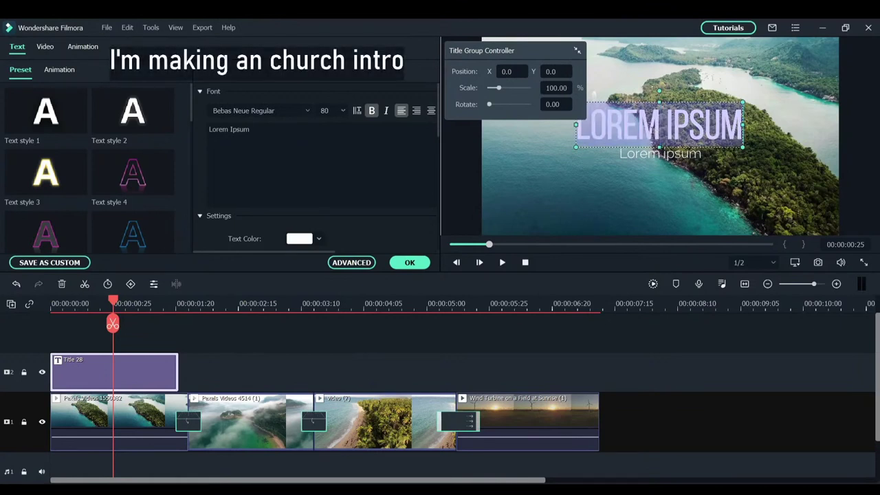
pyautogui.write('Welcome')
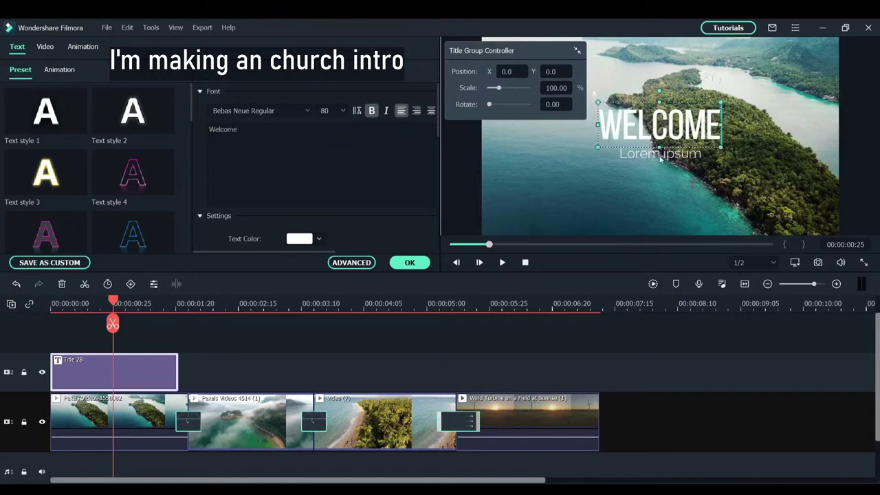
pyautogui.doubleClick(662, 154)
pyautogui.click(380, 130)
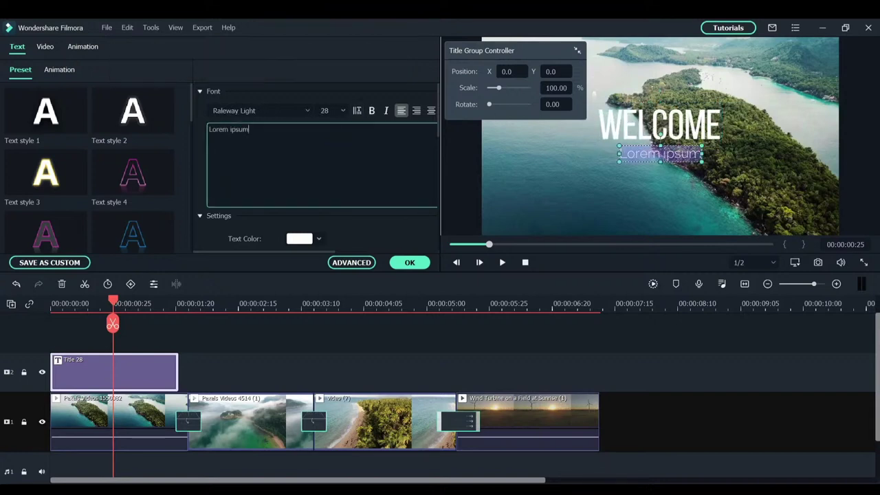
pyautogui.hotkey('ctrl', 'a')
pyautogui.press('BackSpace')
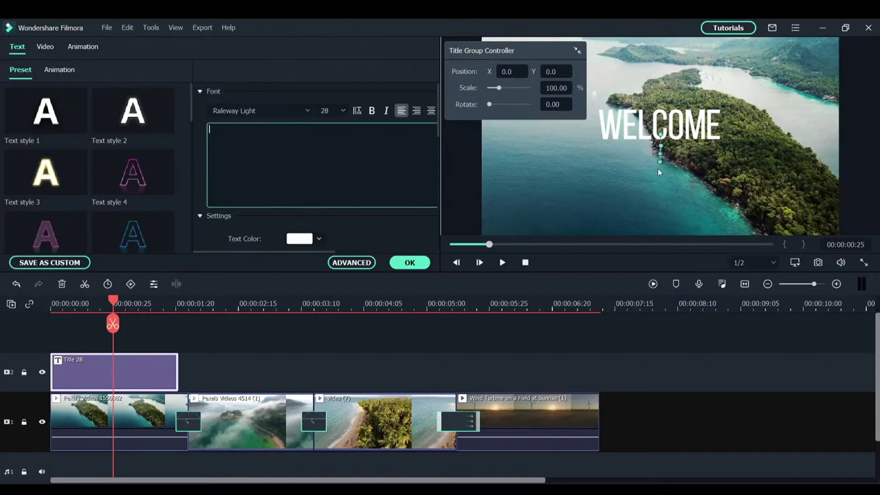
# Step: Play the opening of the sequence to check the Welcome title over the first clip
pyautogui.click(132, 365)
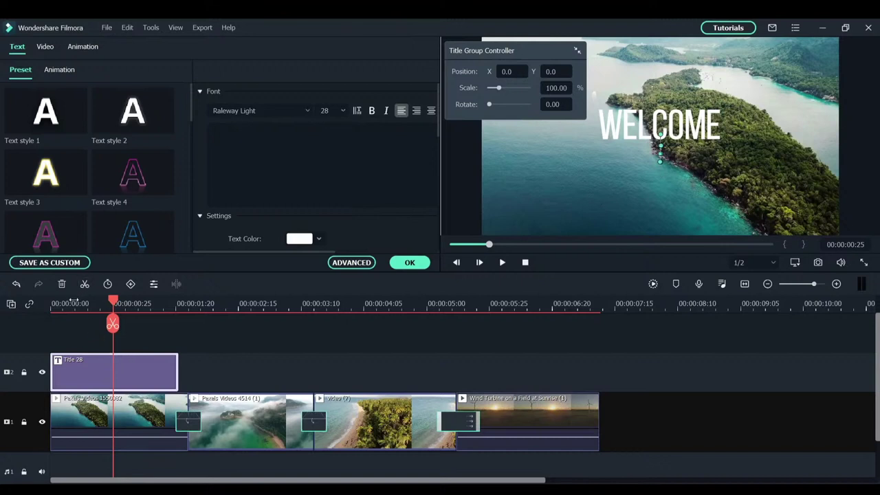
pyautogui.press('-')
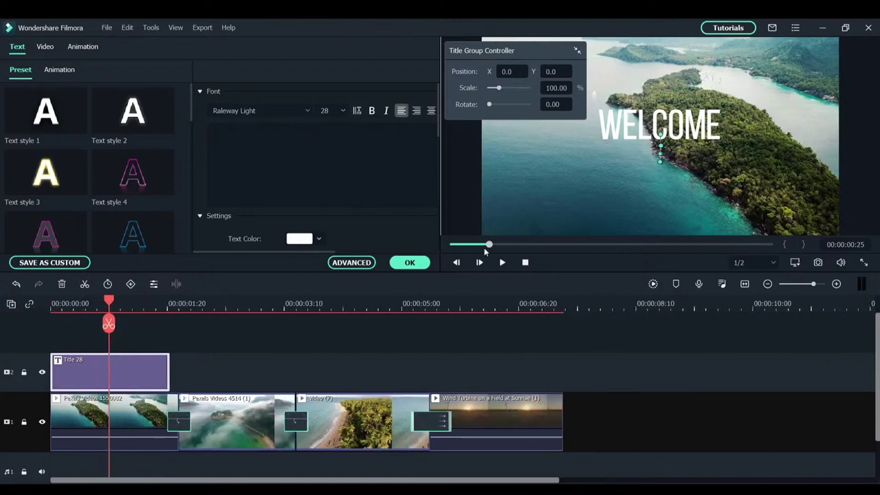
pyautogui.moveTo(485, 252); pyautogui.dragTo(439, 255)
pyautogui.press('space')
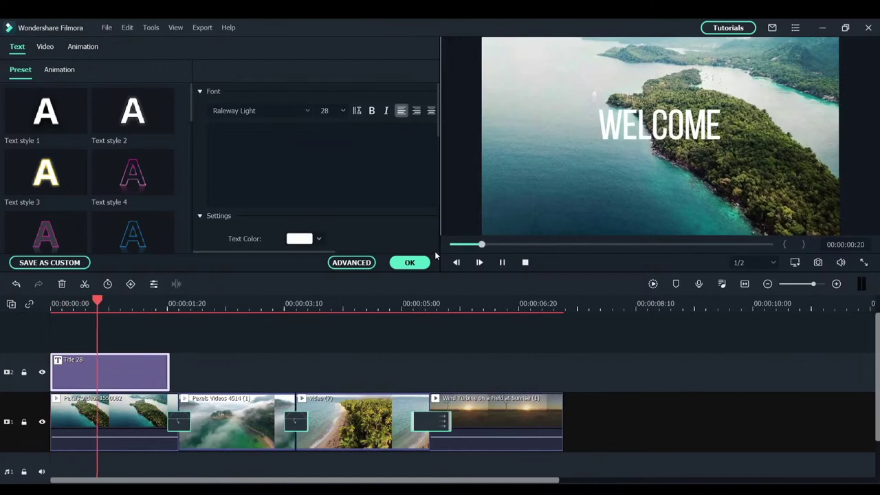
pyautogui.press('space')
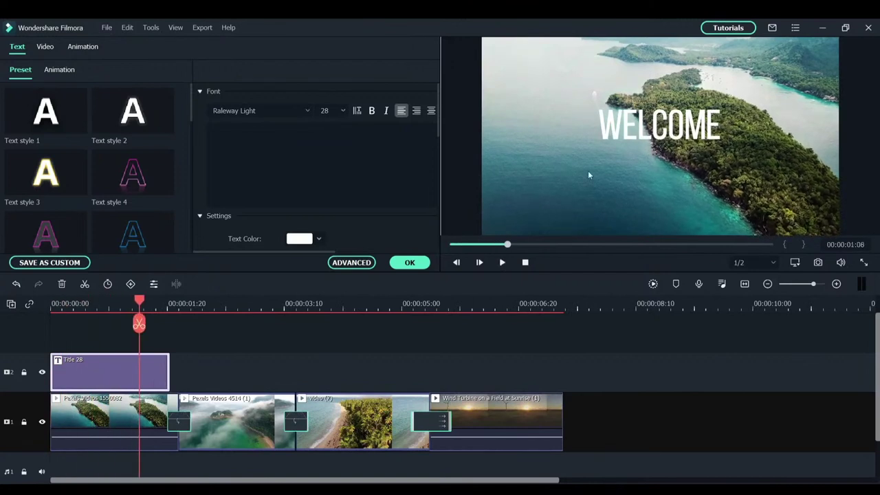
# Step: Move the Welcome text slightly down to the vertical middle of the frame and play from the start
pyautogui.click(642, 129)
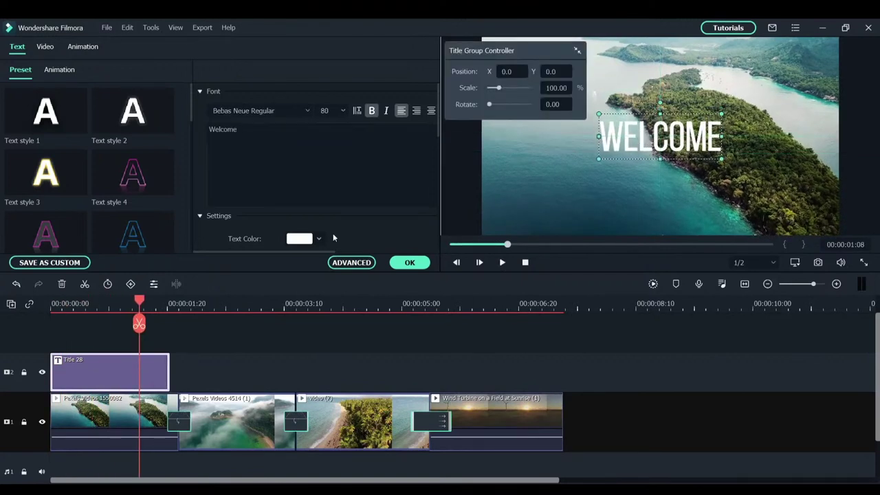
pyautogui.scroll(-2, 78, 303)
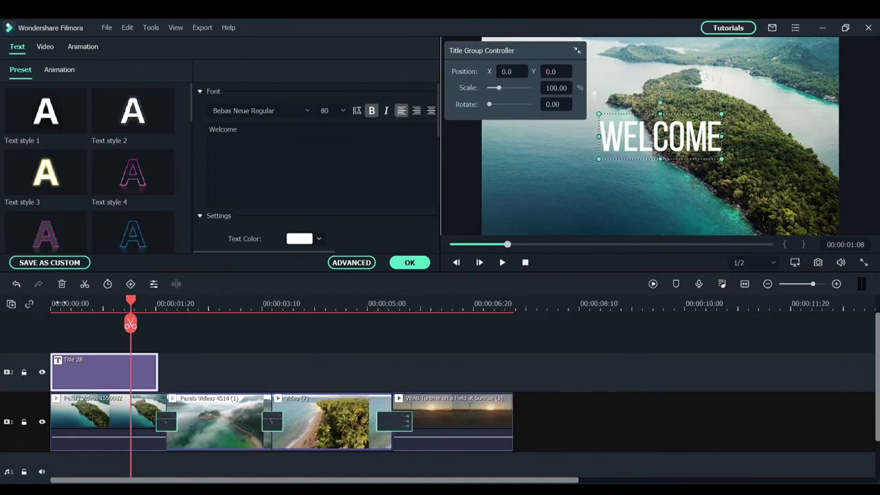
pyautogui.click(49, 305)
pyautogui.press('space')
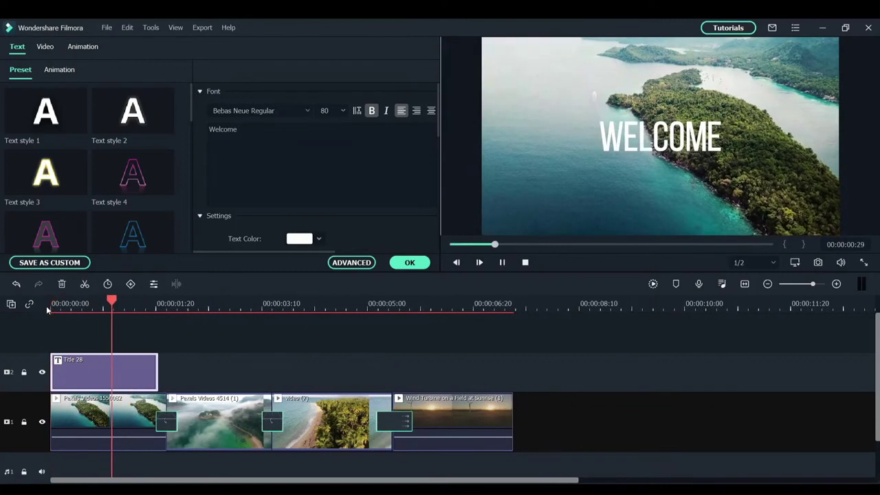
pyautogui.press('space')
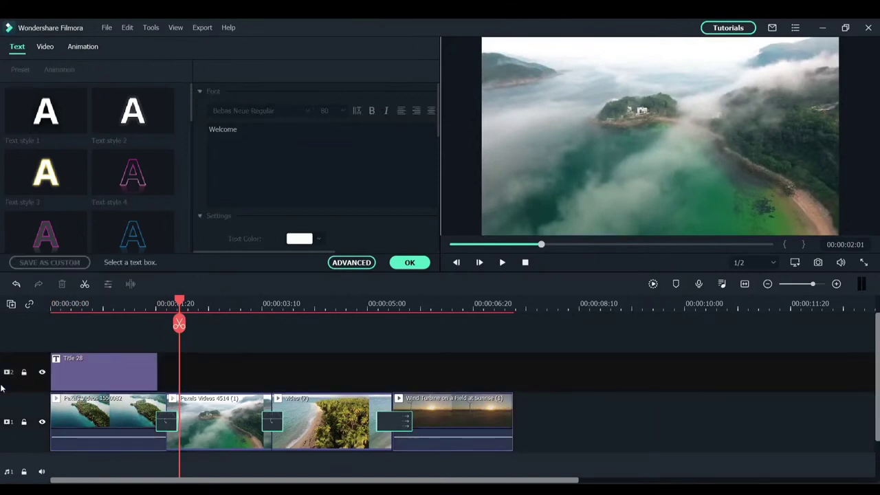
# Step: Paste a copy of the Welcome title above Pexels Videos 4514 (1), align it with that clip's start, and play that part
pyautogui.hotkey('ctrl', 'v')
pyautogui.moveTo(250, 367); pyautogui.dragTo(234, 372)
pyautogui.click(143, 306)
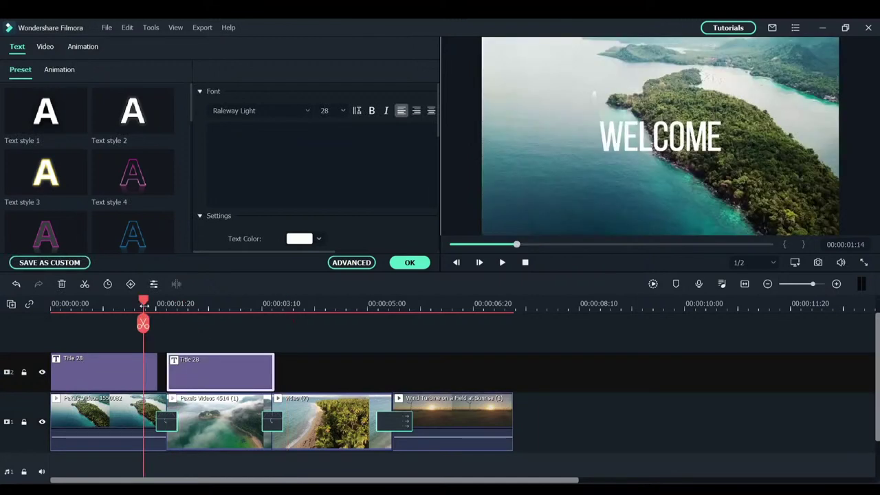
pyautogui.press('space')
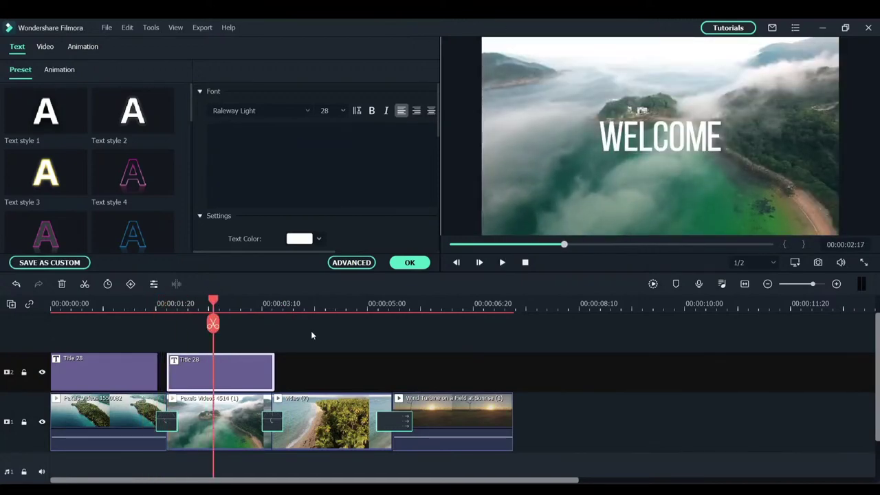
# Step: Replace the second title's text with "May God bless you" and play that part
pyautogui.click(677, 147)
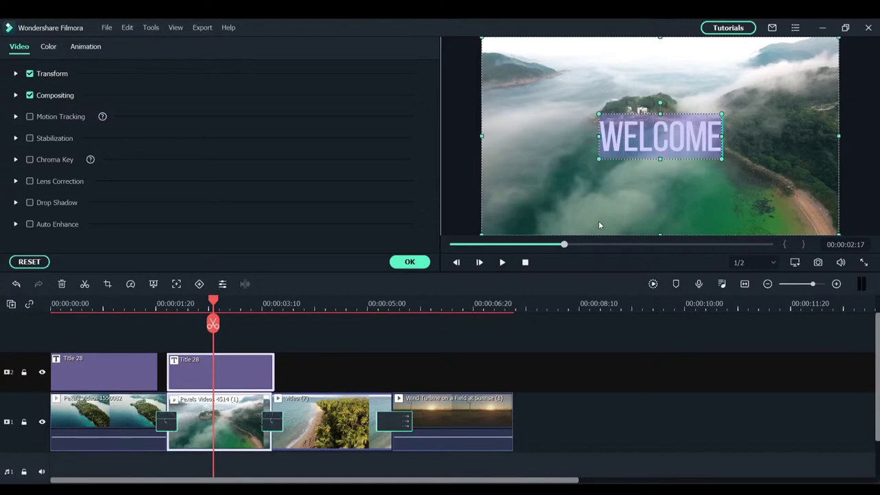
pyautogui.write('M')
pyautogui.press('BackSpace')
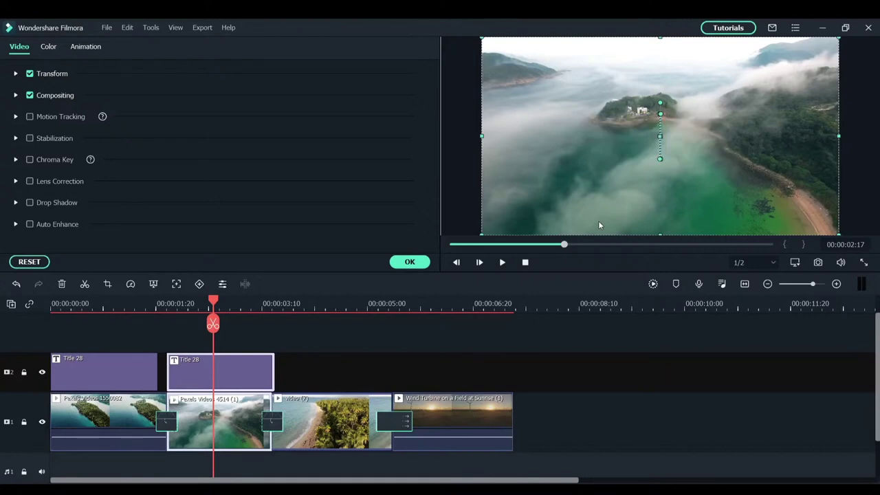
pyautogui.write('WE;CP')
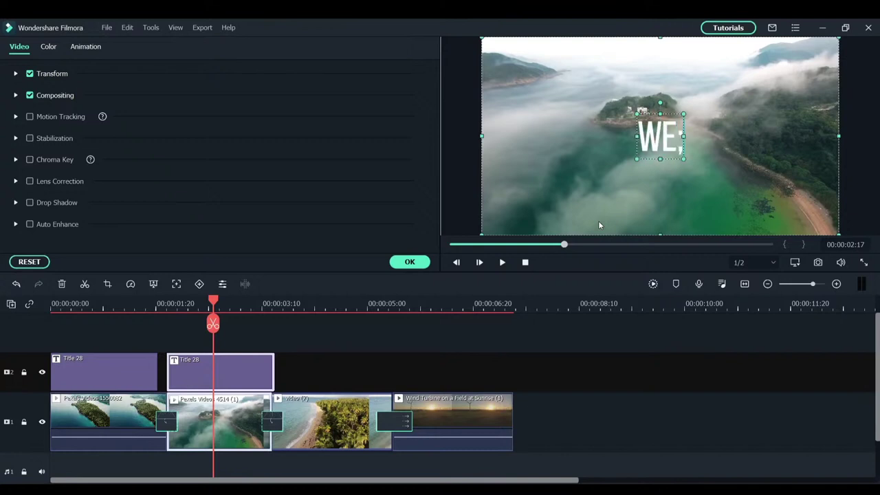
pyautogui.press('BackSpace')
pyautogui.press('BackSpace')
pyautogui.press('BackSpace')
pyautogui.press('BackSpace')
pyautogui.press('BackSpace')
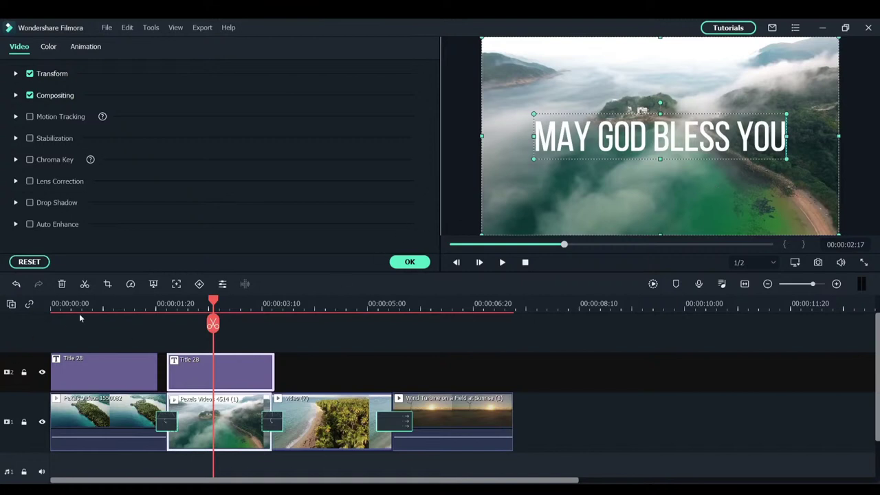
pyautogui.click(123, 307)
pyautogui.press('space')
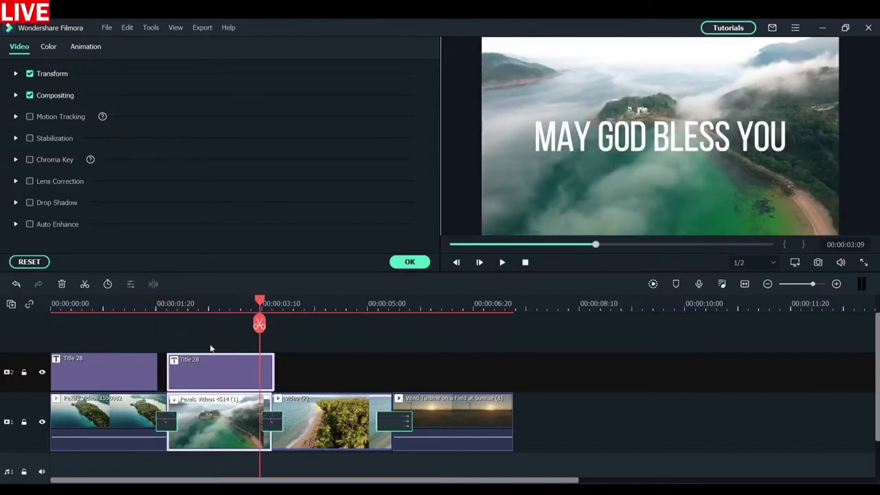
# Step: Duplicate the second title, place the copy directly after it above video (7), and play across both titles
pyautogui.doubleClick(197, 372)
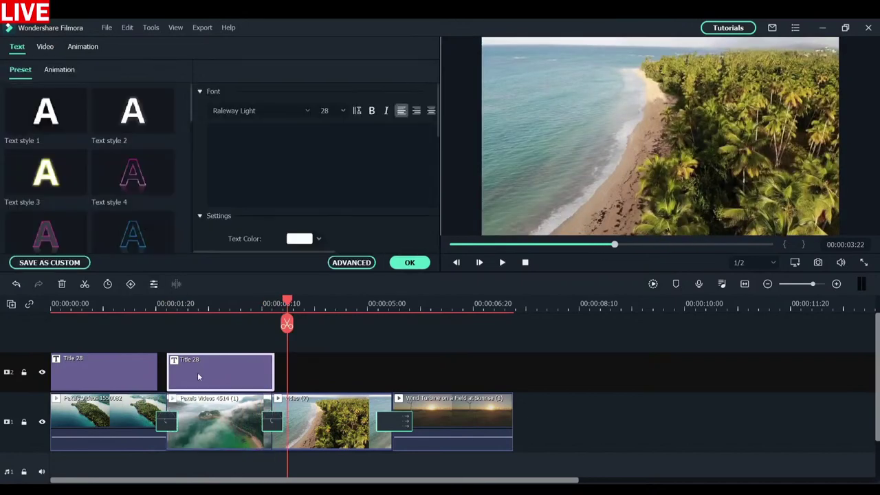
pyautogui.hotkey('ctrl', 'c')
pyautogui.hotkey('ctrl', 'v')
pyautogui.moveTo(346, 374); pyautogui.dragTo(333, 376)
pyautogui.click(206, 303)
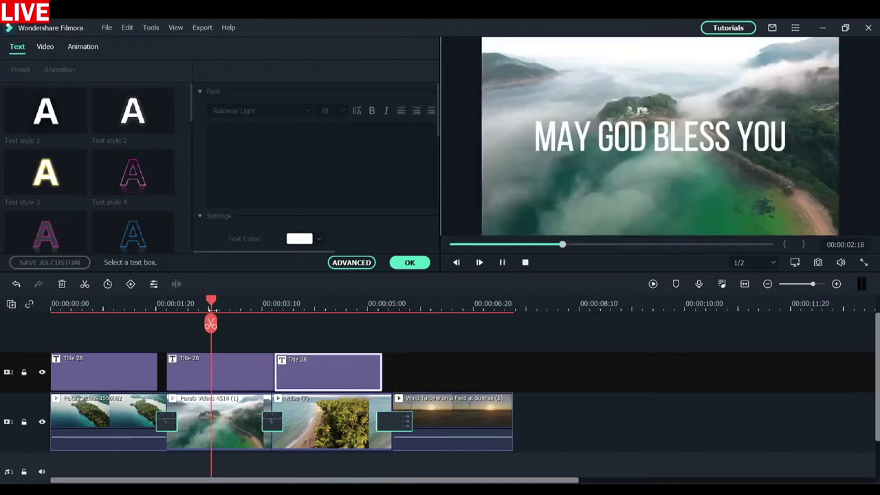
pyautogui.press('space')
pyautogui.press('space')
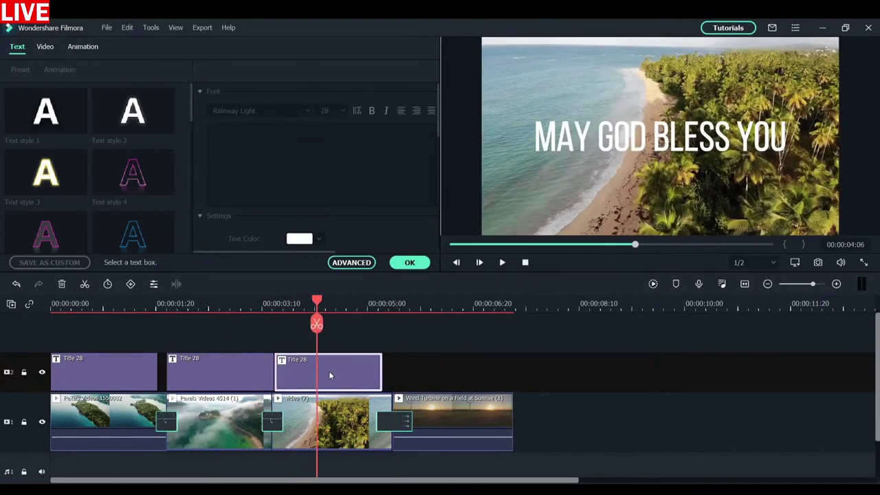
# Step: Replace the text of the third title, above video (7), with "hope you enjoy" and play through to the Wind Turbine clip
pyautogui.click(680, 143)
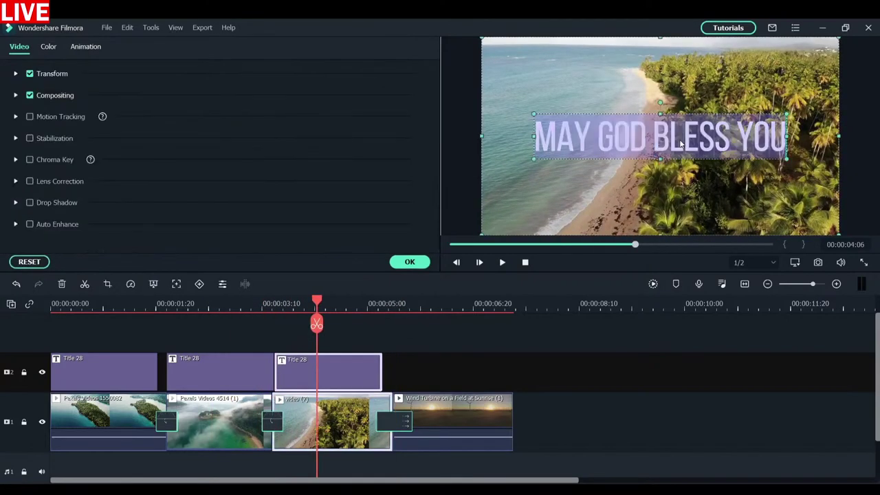
pyautogui.click(681, 143)
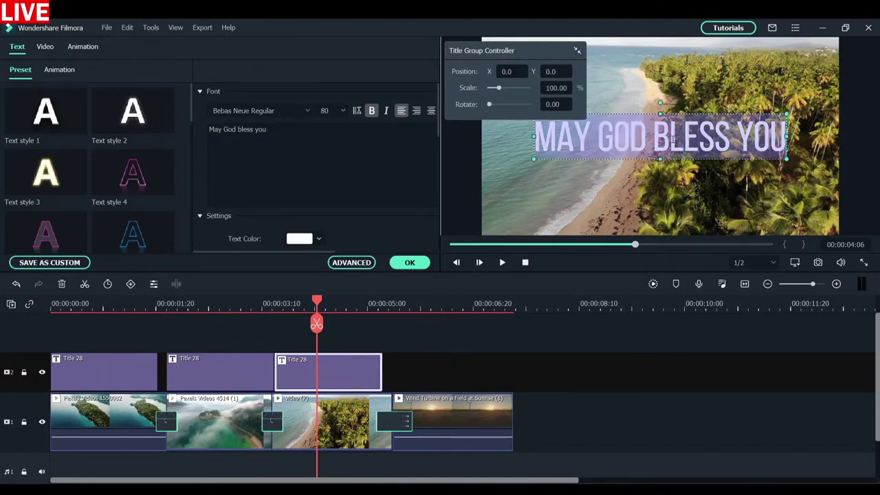
pyautogui.write('h')
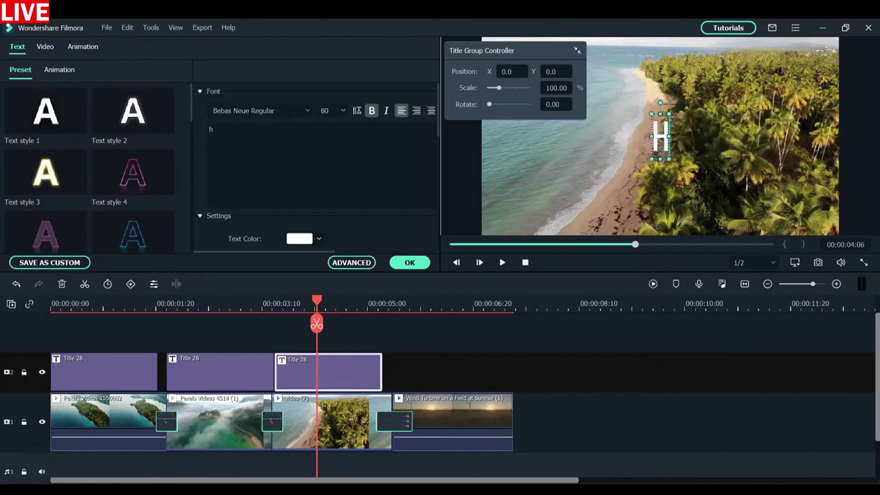
pyautogui.write('ope you enjo')
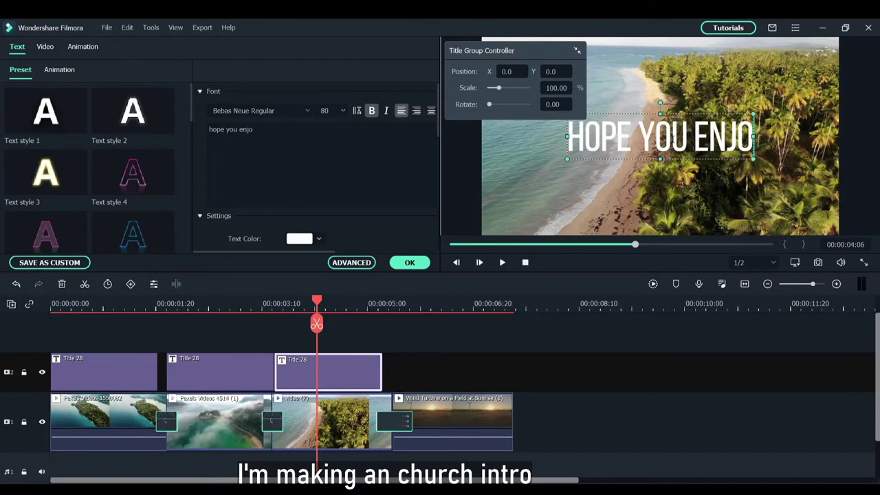
pyautogui.write('y')
pyautogui.press('Return')
pyautogui.write('the se')
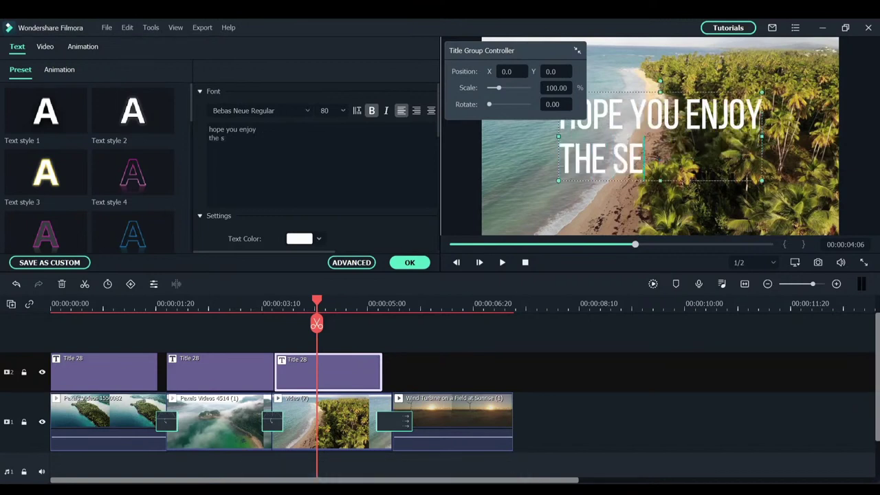
pyautogui.press('BackSpace')
pyautogui.press('BackSpace')
pyautogui.press('BackSpace')
pyautogui.press('BackSpace')
pyautogui.press('BackSpace')
pyautogui.press('BackSpace')
pyautogui.press('BackSpace')
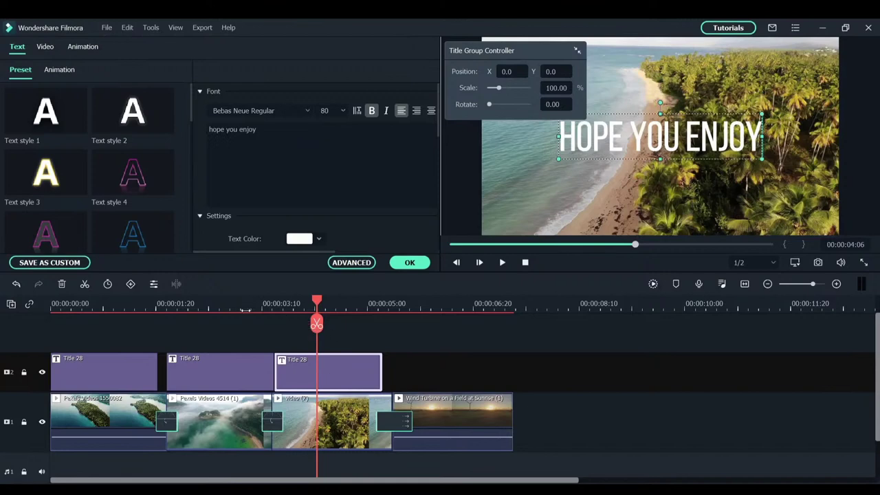
pyautogui.click(244, 311)
pyautogui.press('space')
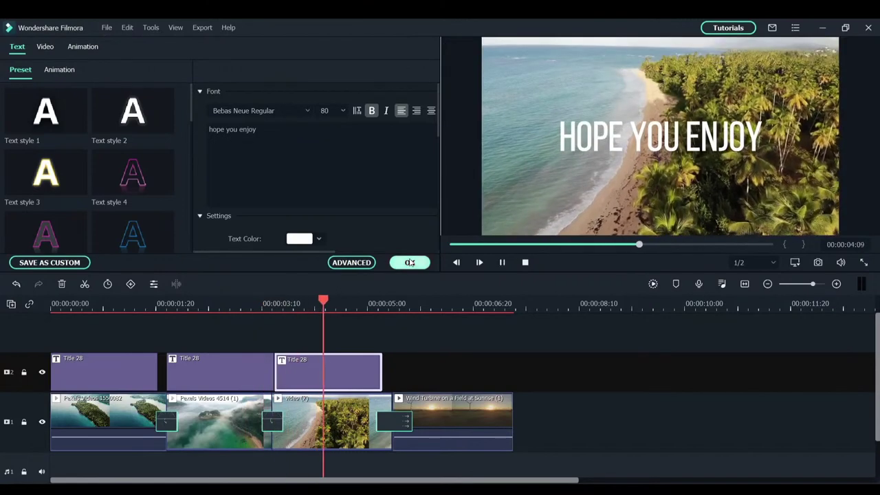
pyautogui.click(409, 262)
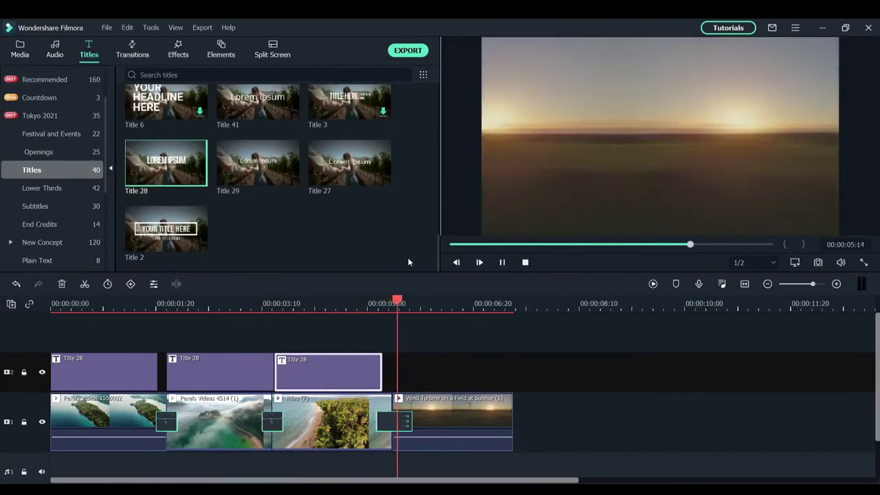
pyautogui.press('space')
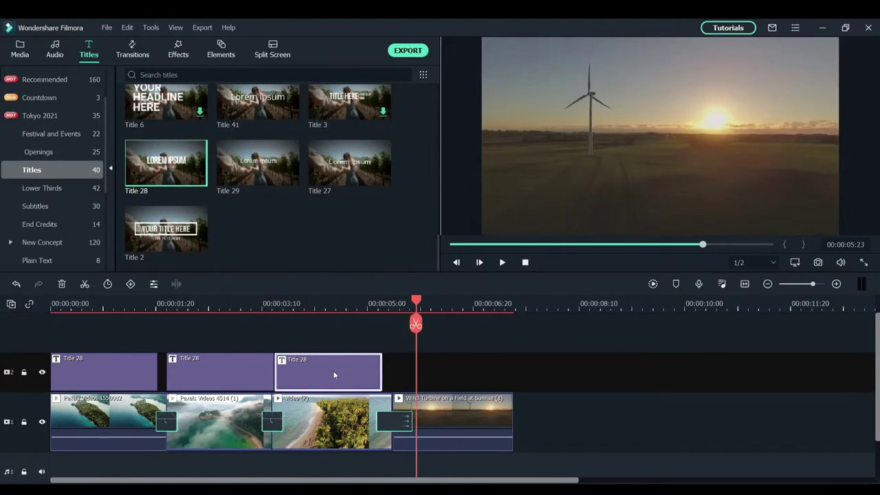
# Step: Paste a copy of the third title above the Wind Turbine clip, align it with that clip's start, and play that part
pyautogui.hotkey('ctrl', 'v')
pyautogui.moveTo(472, 374); pyautogui.dragTo(445, 377)
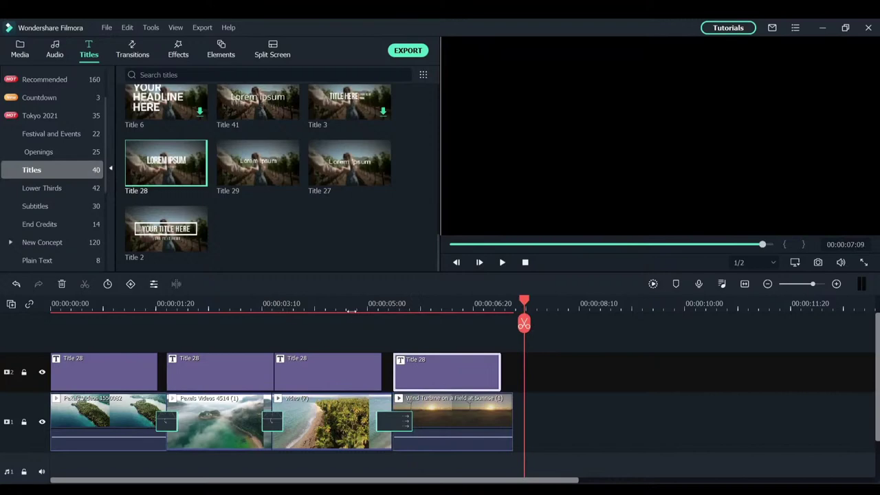
pyautogui.click(348, 306)
pyautogui.press('space')
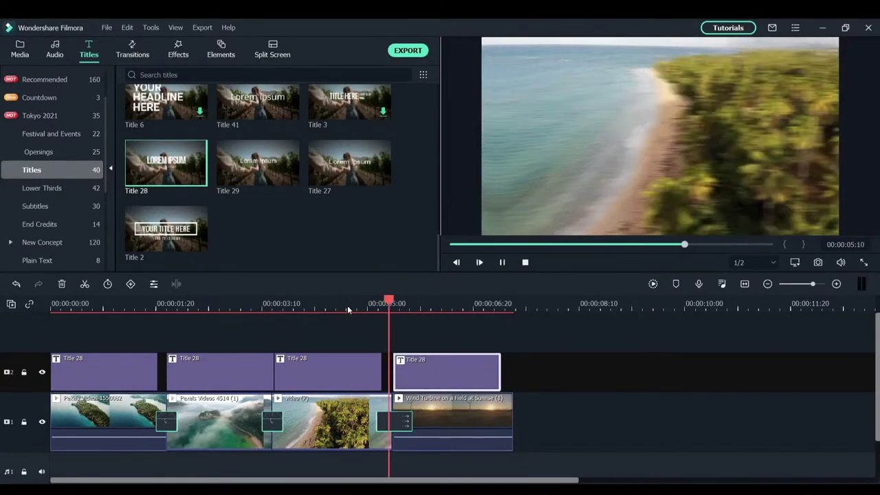
pyautogui.press('space')
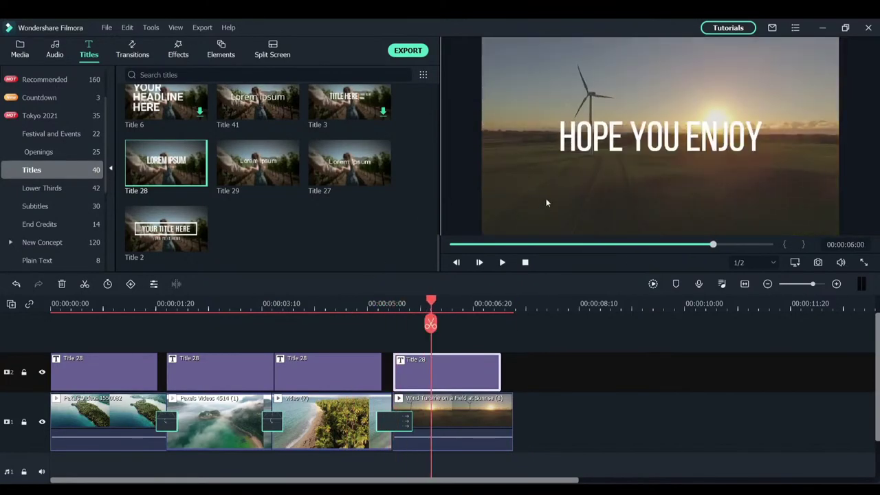
# Step: Delete the copied title above the Wind Turbine clip and leave the text editor
pyautogui.click(599, 148)
pyautogui.doubleClick(617, 129)
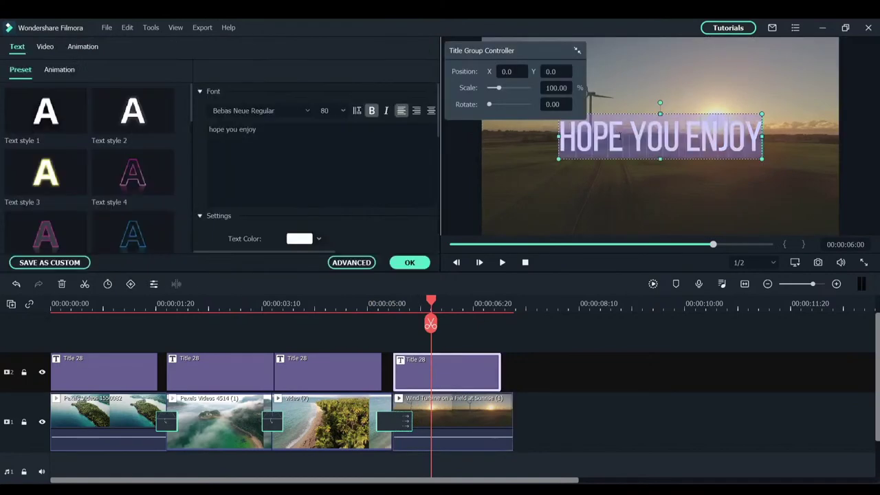
pyautogui.click(634, 169)
pyautogui.doubleClick(635, 160)
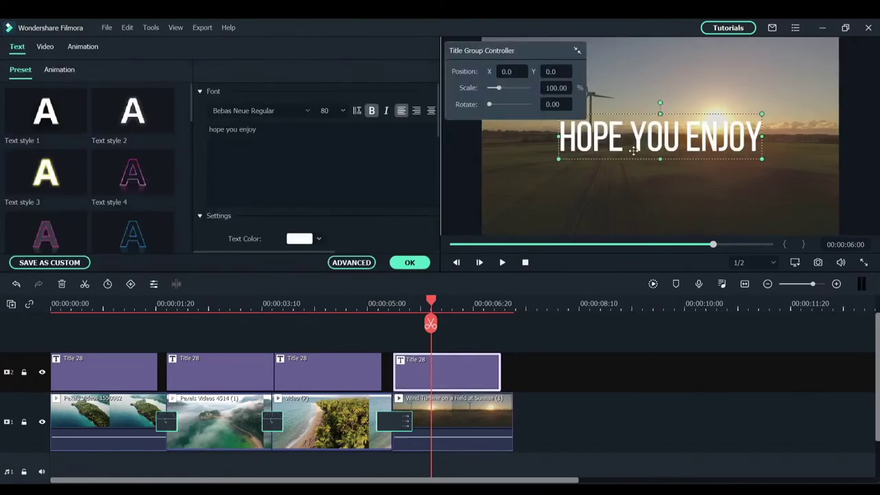
pyautogui.press('Delete')
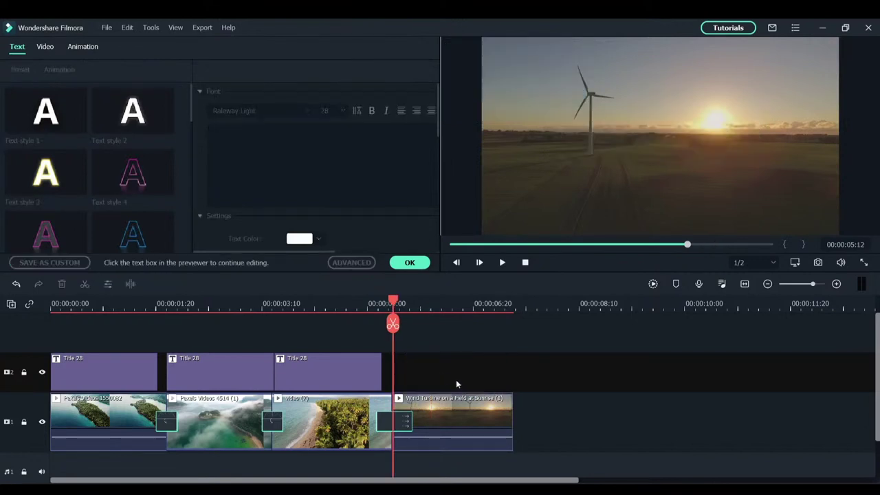
pyautogui.click(408, 263)
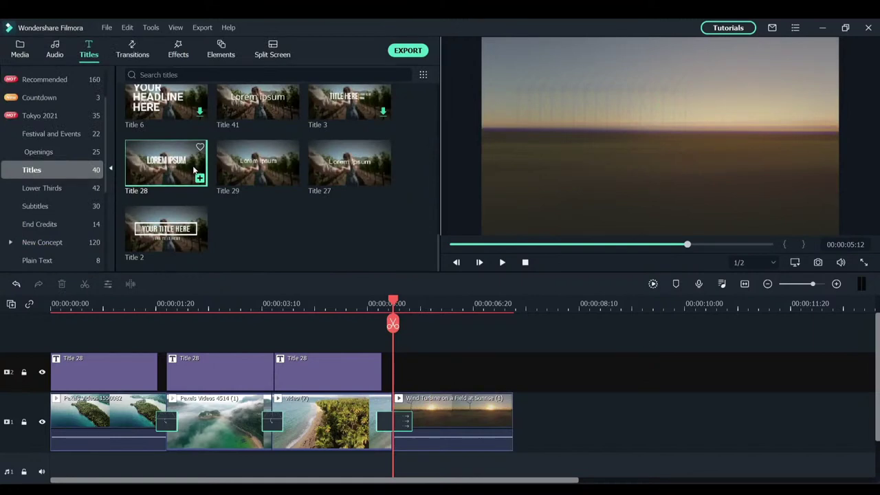
# Step: Add a fresh Title 28 at the start of the Wind Turbine clip, split it at the clip's end, and delete the excess
pyautogui.moveTo(172, 162); pyautogui.dragTo(417, 361)
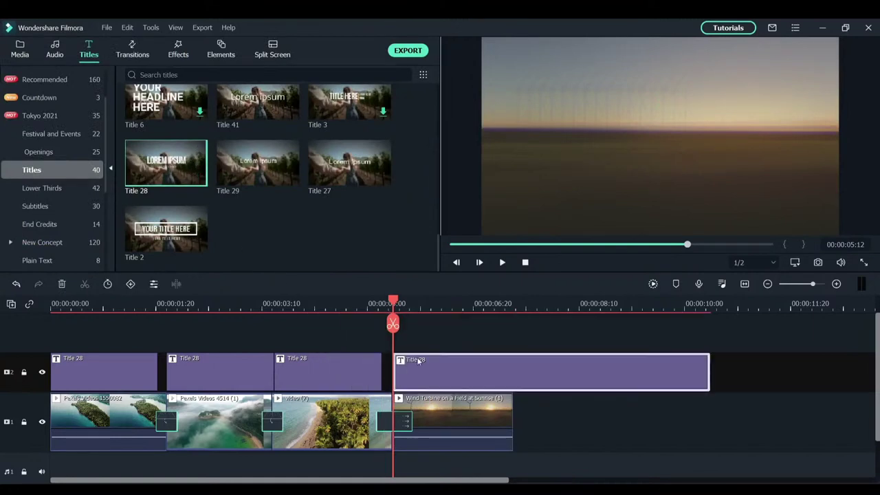
pyautogui.click(495, 311)
pyautogui.scroll(3, 526, 302)
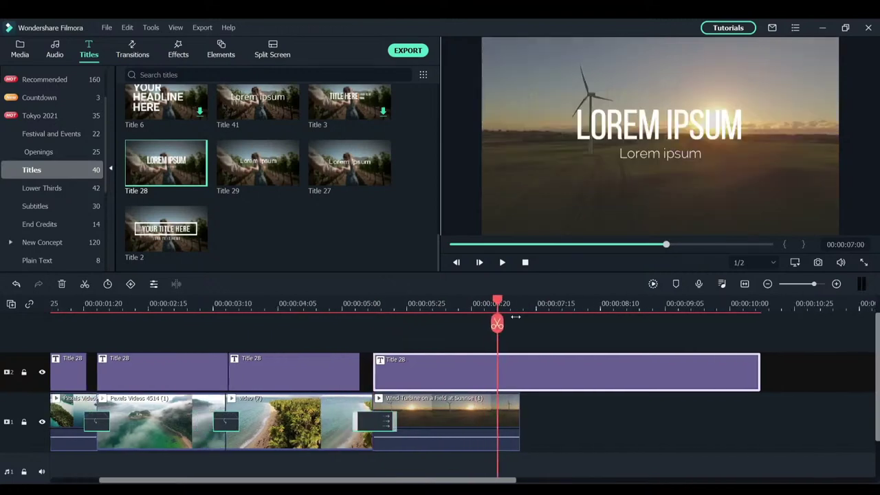
pyautogui.click(523, 302)
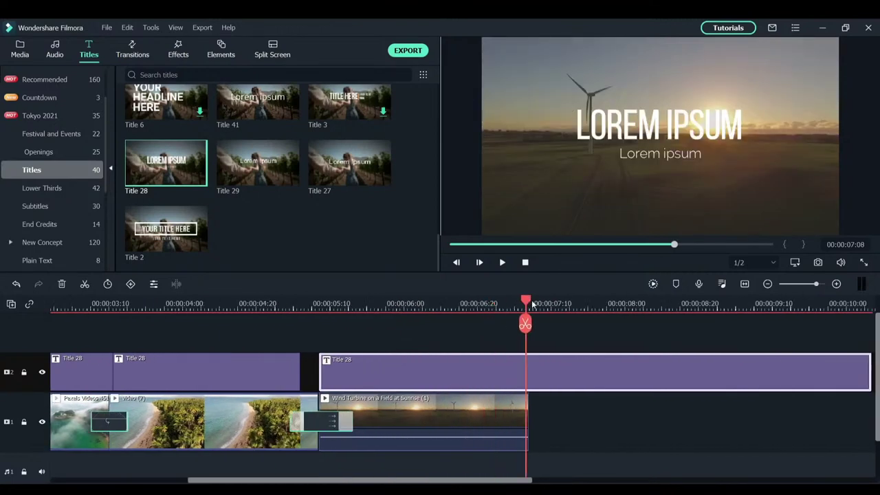
pyautogui.moveTo(526, 307); pyautogui.dragTo(530, 309)
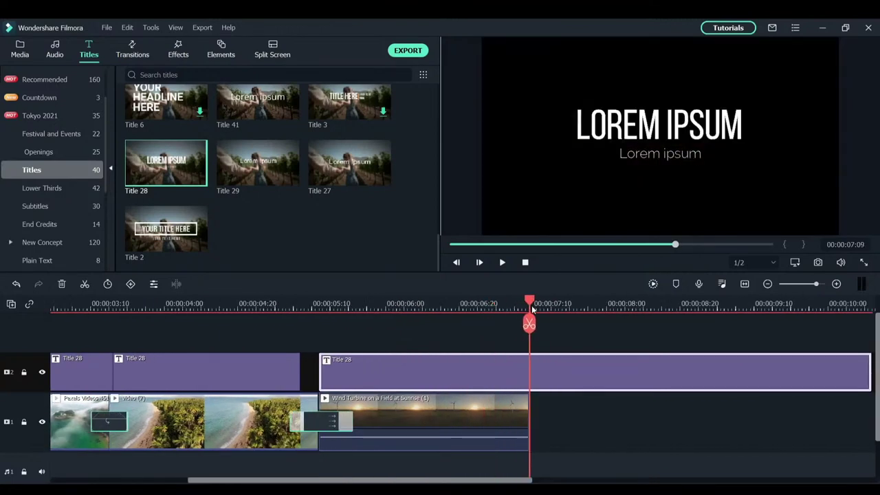
pyautogui.click(530, 326)
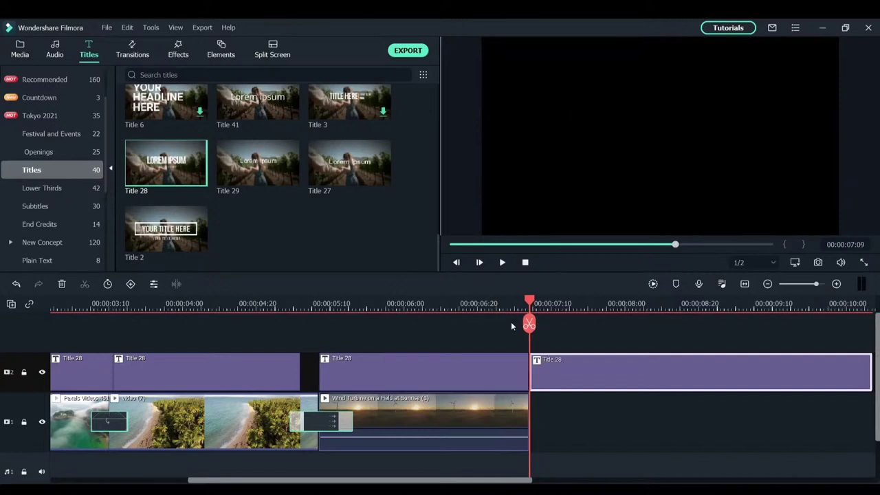
pyautogui.press('Delete')
# Step: Play the new title from just before the start of the Wind Turbine clip to its end
pyautogui.click(318, 304)
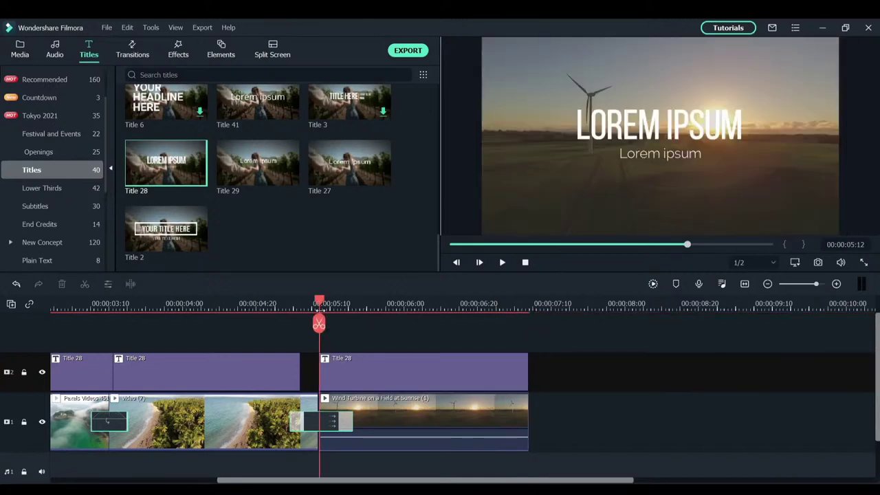
pyautogui.moveTo(318, 303); pyautogui.dragTo(307, 302)
pyautogui.press('space')
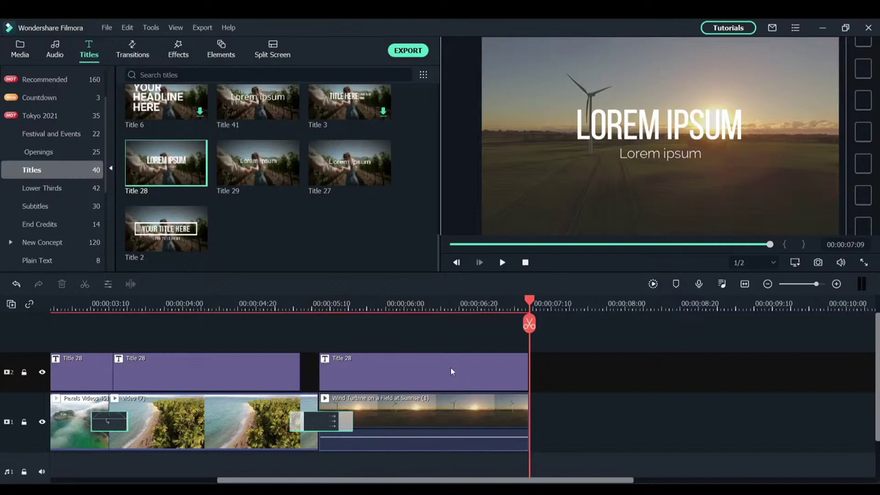
# Step: Set the last title's main text to "Decker Church" and its subtitle to "Preaching the Word of God"
pyautogui.doubleClick(644, 119)
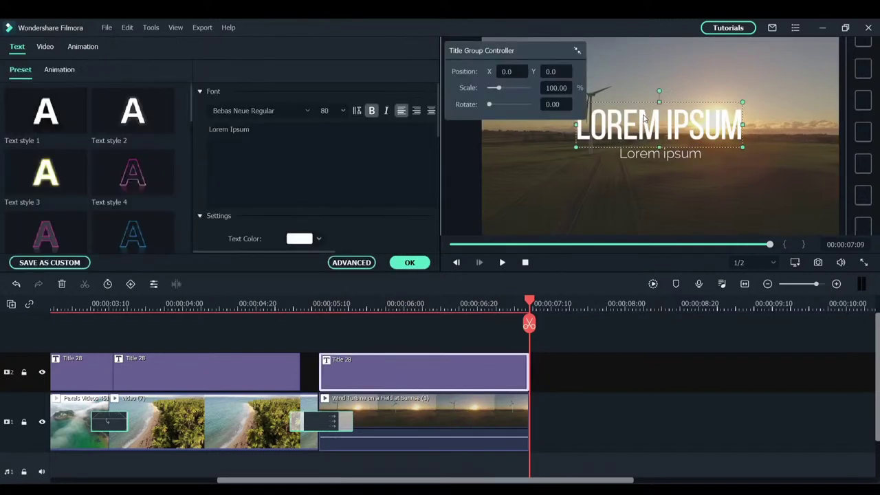
pyautogui.doubleClick(644, 119)
pyautogui.write('Deck')
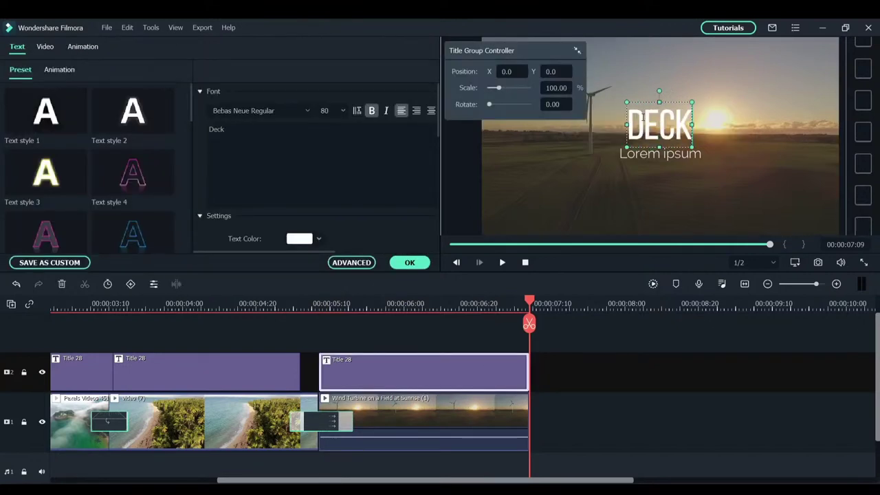
pyautogui.write('er Church')
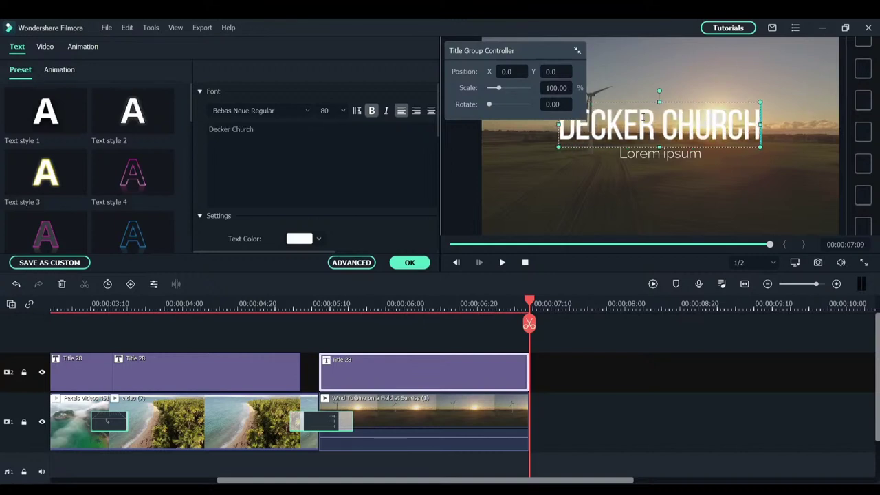
pyautogui.click(675, 156)
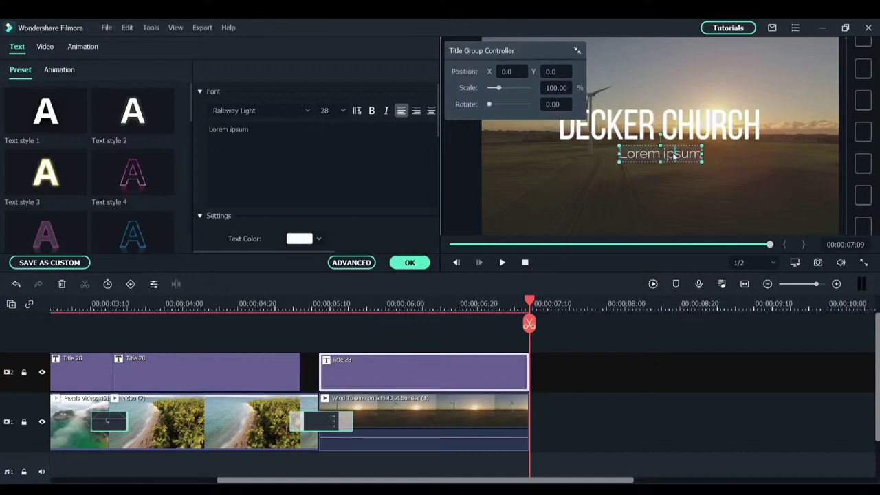
pyautogui.write('P')
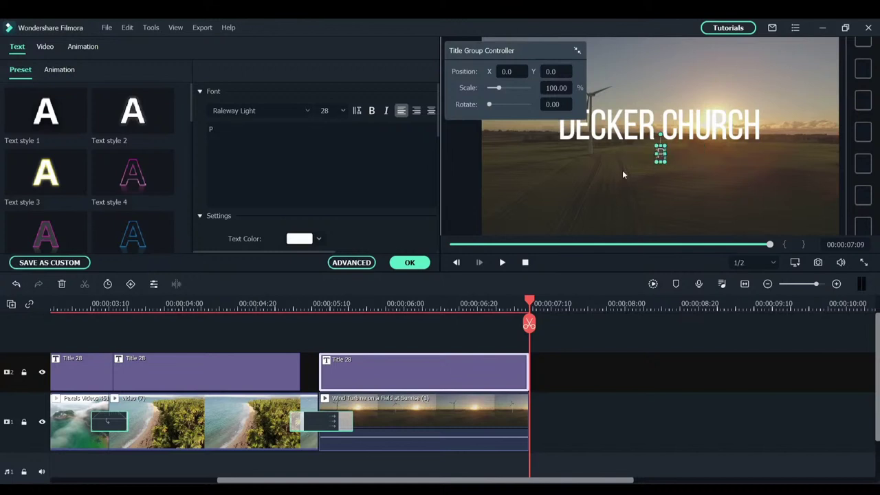
pyautogui.write('reaching the')
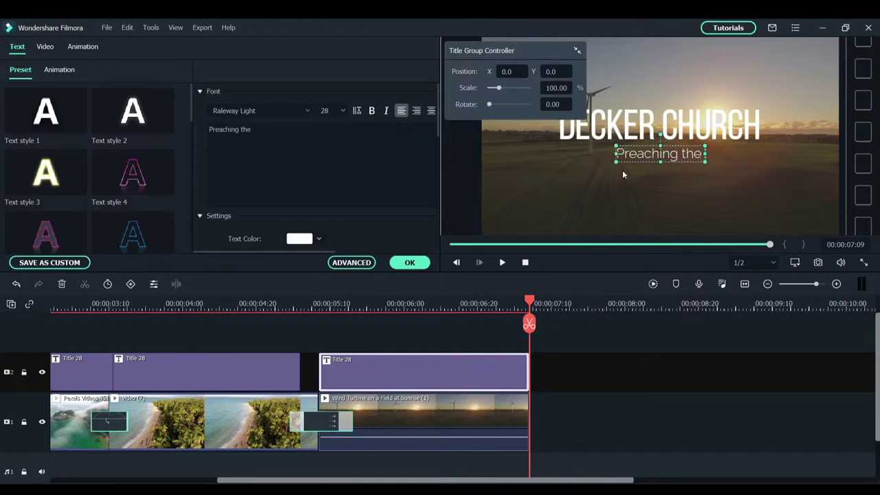
pyautogui.write(' Word of God')
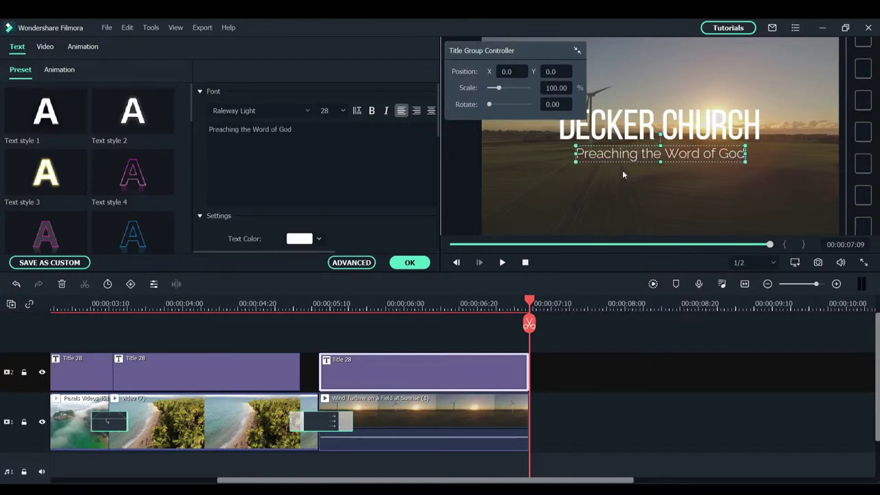
# Step: Play the transition into the Wind Turbine clip to check the edited last title
pyautogui.click(287, 310)
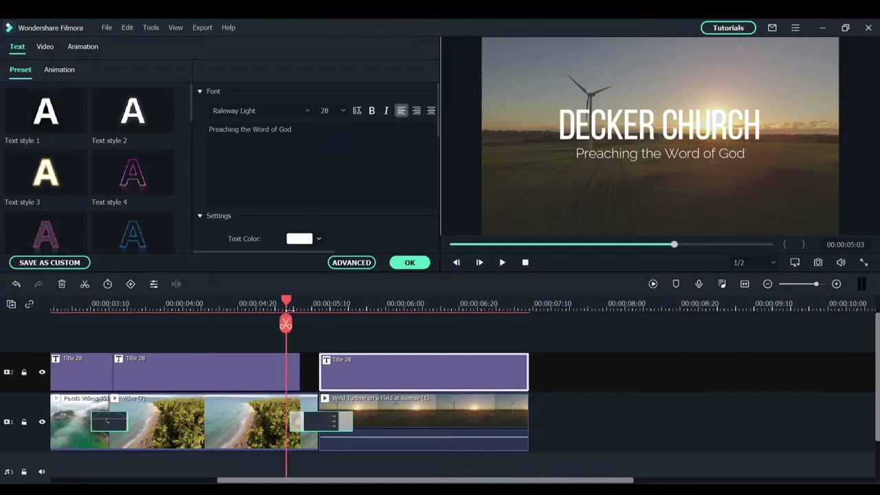
pyautogui.press('space')
pyautogui.press('space')
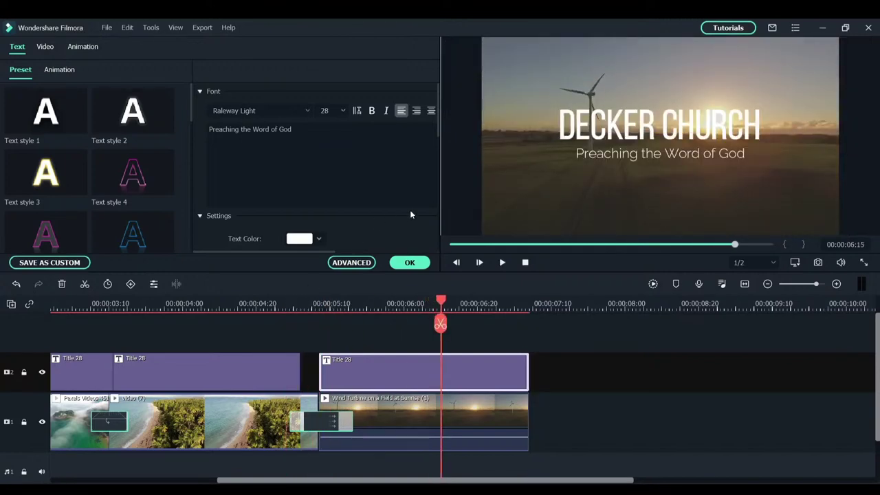
# Step: Try Auto Enhance with an amount of 43 on the Wind Turbine clip, then turn it off again
pyautogui.click(497, 201)
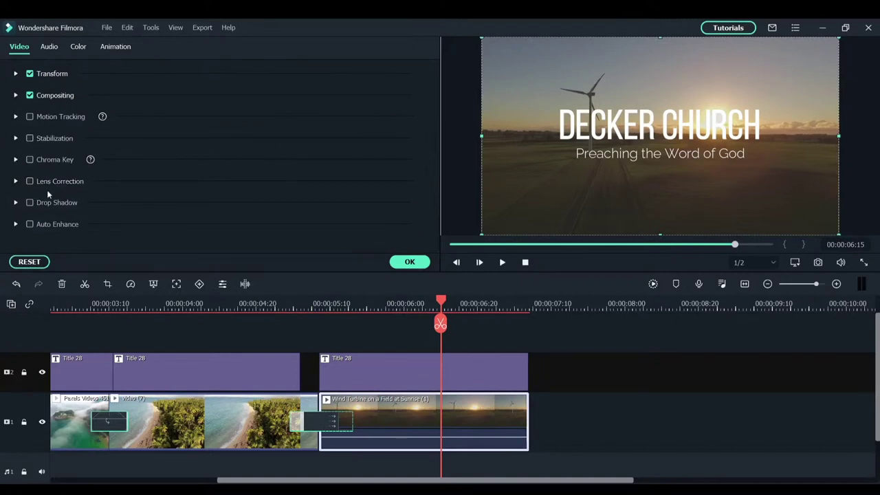
pyautogui.click(28, 225)
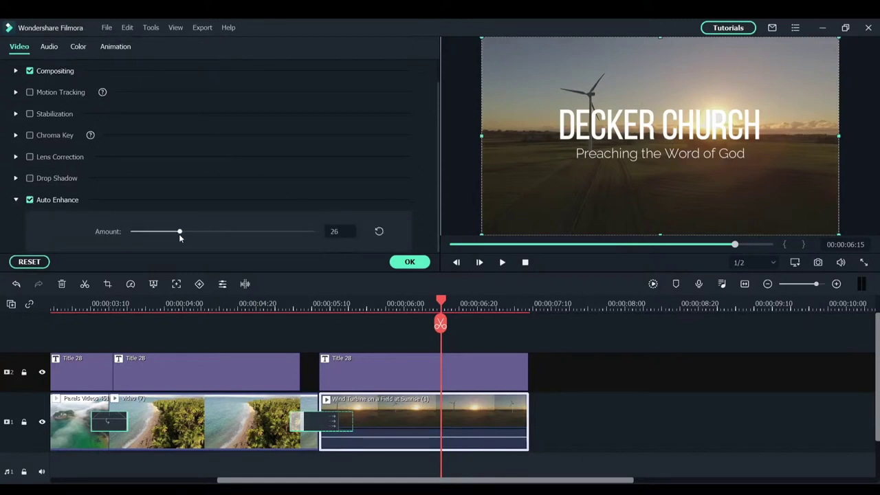
pyautogui.moveTo(180, 232); pyautogui.dragTo(210, 233)
pyautogui.click(35, 201)
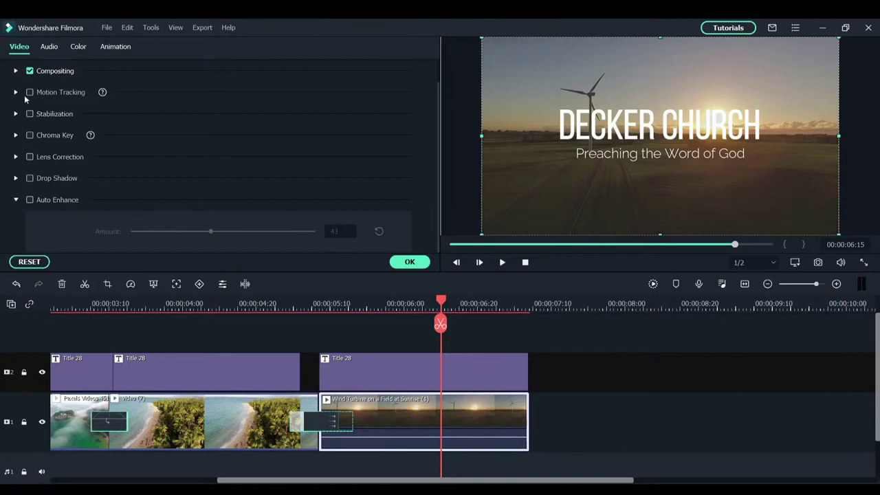
# Step: Lower the Wind Turbine clip's compositing opacity to 79.30% and play the darkened clip under the closing title
pyautogui.scroll(1, 26, 99)
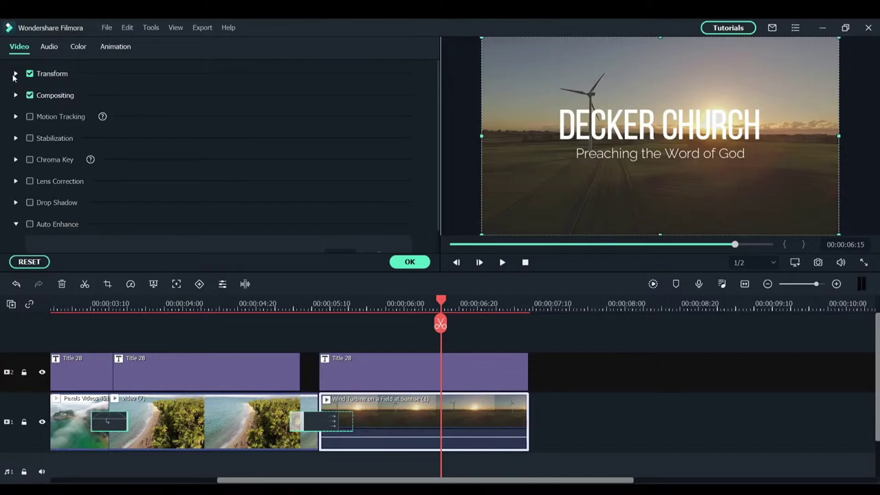
pyautogui.click(15, 74)
pyautogui.click(14, 73)
pyautogui.click(15, 96)
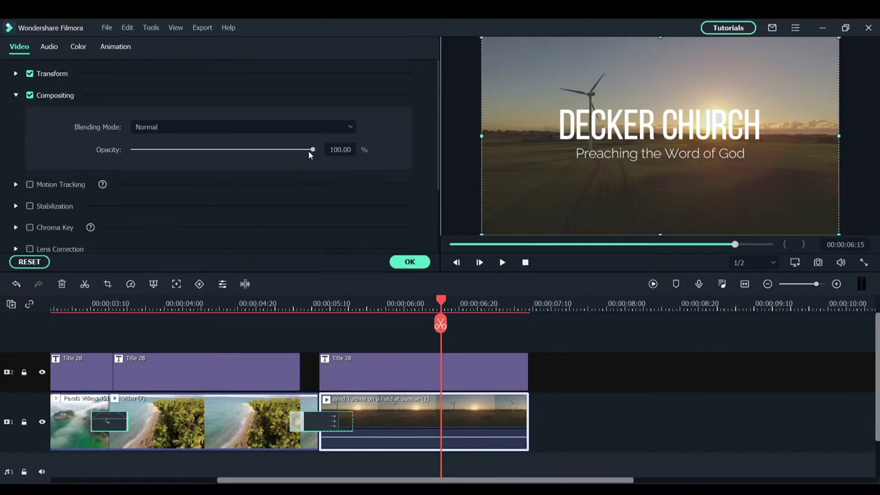
pyautogui.moveTo(306, 151); pyautogui.dragTo(275, 151)
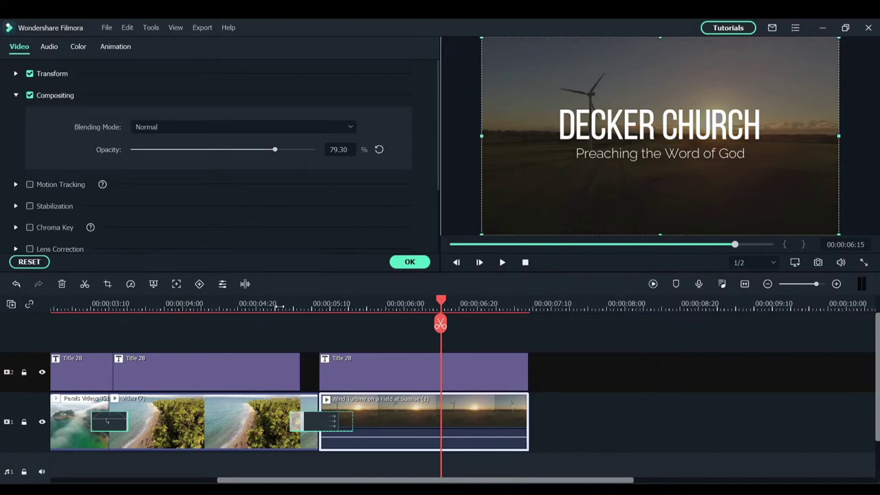
pyautogui.click(281, 306)
pyautogui.click(392, 263)
pyautogui.press('space')
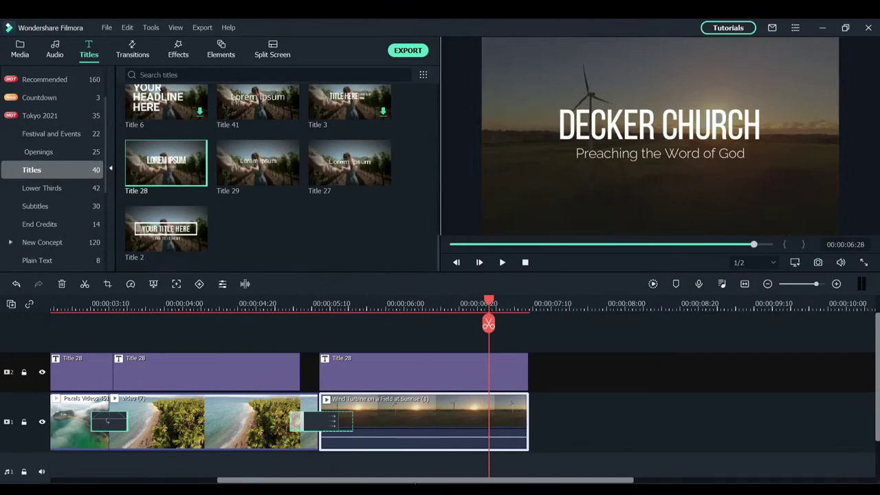
# Step: Look through the Lower Thirds title templates
pyautogui.moveTo(415, 481); pyautogui.dragTo(247, 481)
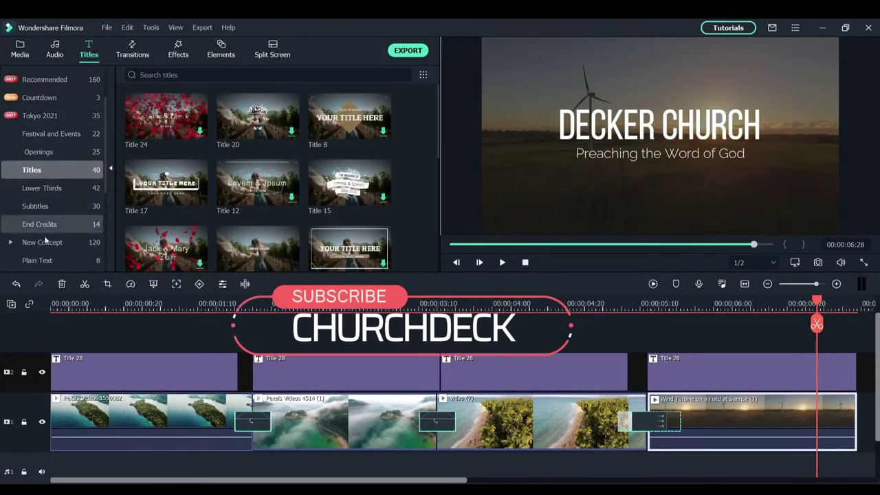
pyautogui.click(72, 188)
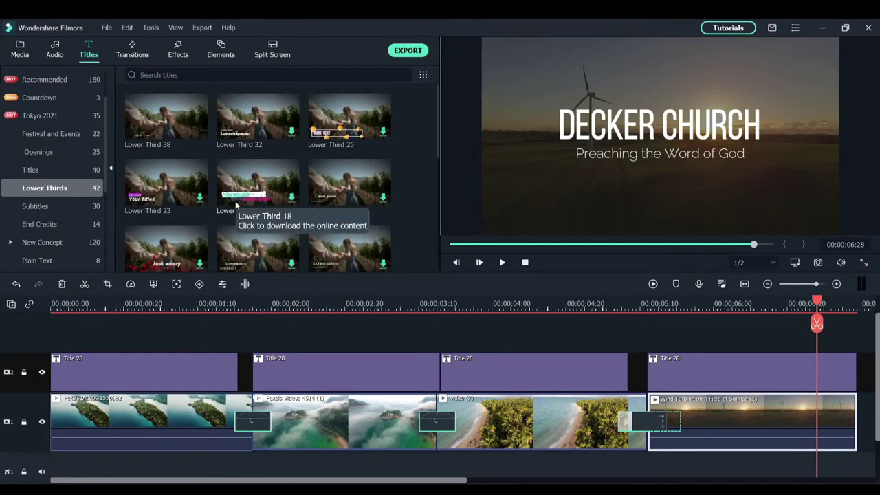
pyautogui.scroll(-3, 236, 205)
pyautogui.scroll(-3, 235, 205)
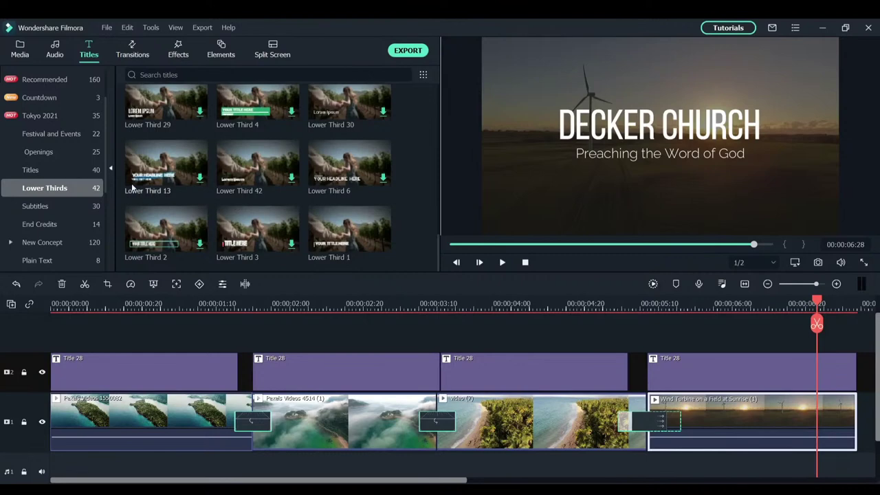
pyautogui.scroll(6, 235, 204)
pyautogui.scroll(2, 48, 165)
# Step: Browse the Recommended title templates and preview the Lowerthird_16 title
pyautogui.click(43, 116)
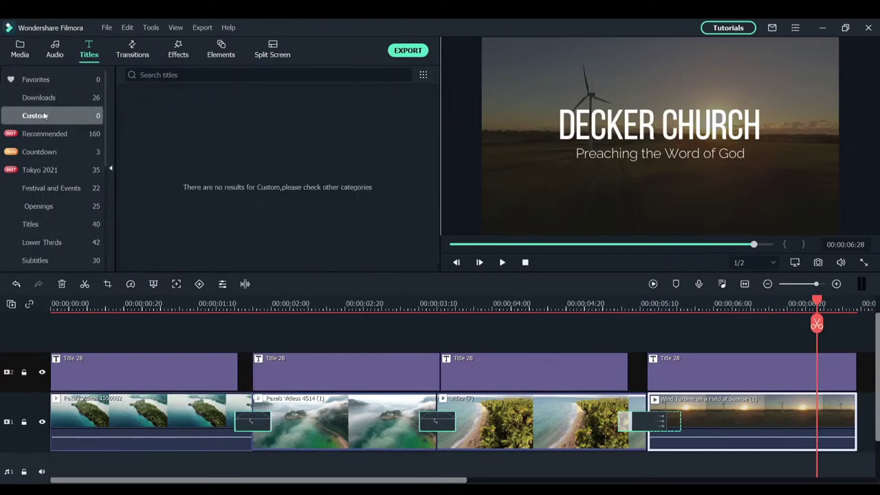
pyautogui.click(42, 136)
pyautogui.scroll(-3, 241, 187)
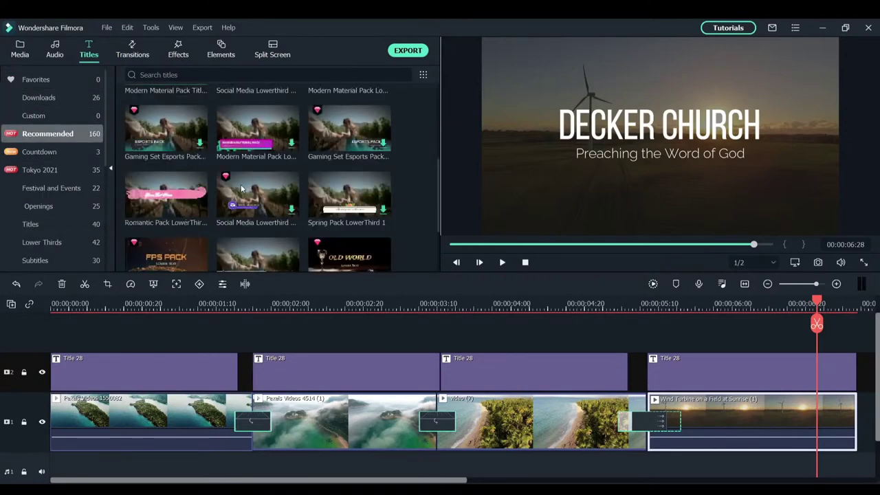
pyautogui.scroll(-2, 241, 187)
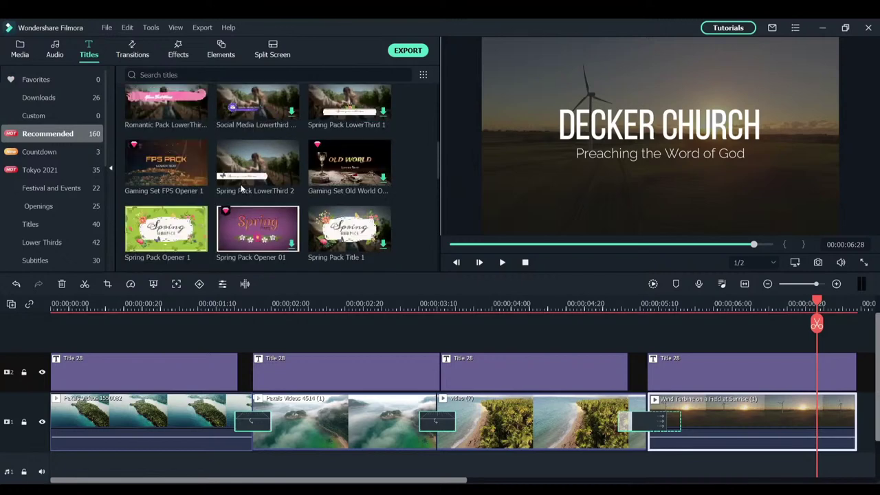
pyautogui.scroll(-3, 241, 188)
pyautogui.scroll(-3, 241, 188)
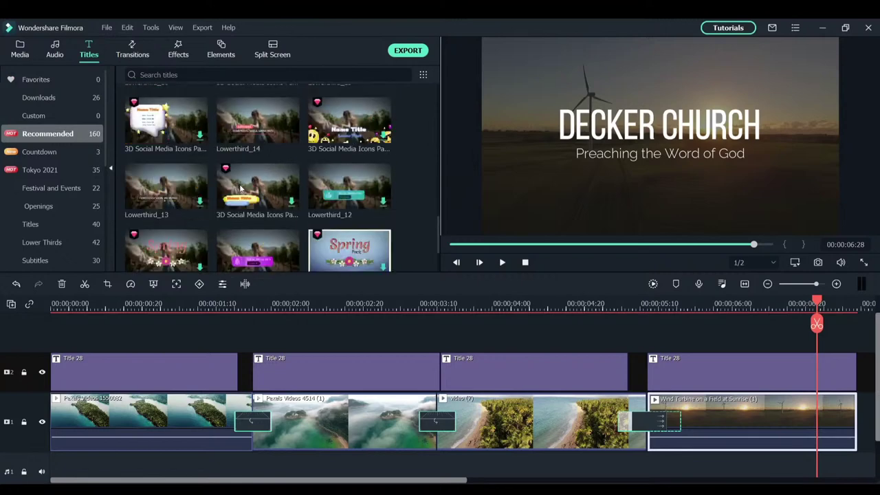
pyautogui.scroll(3, 240, 188)
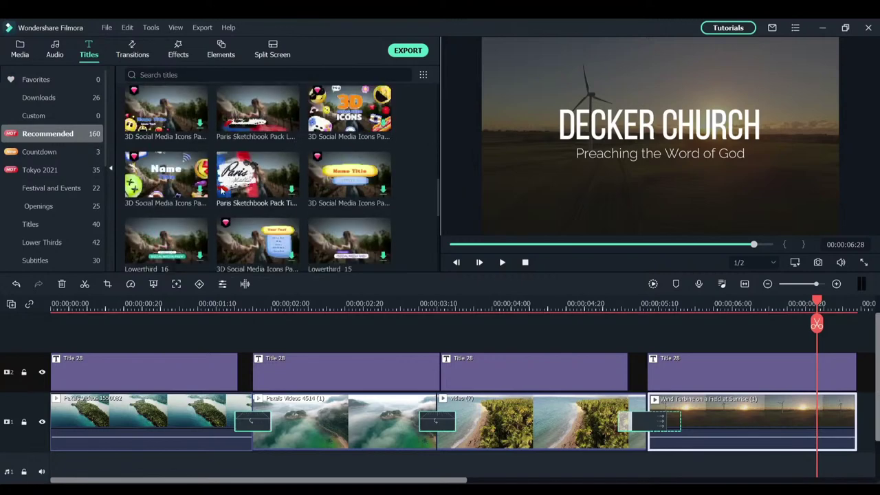
pyautogui.click(177, 244)
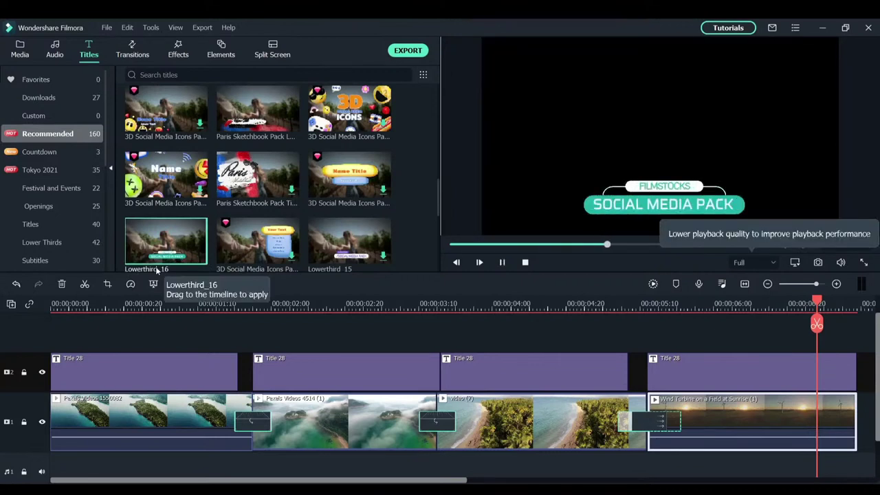
# Step: Preview the Lowerthird_06 title and look over the neighbouring Lowerthird templates
pyautogui.scroll(-4, 205, 239)
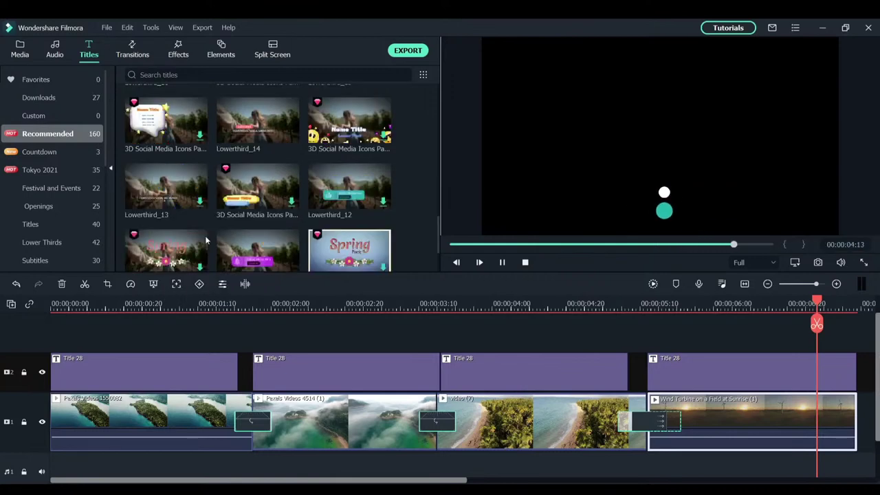
pyautogui.scroll(-4, 204, 239)
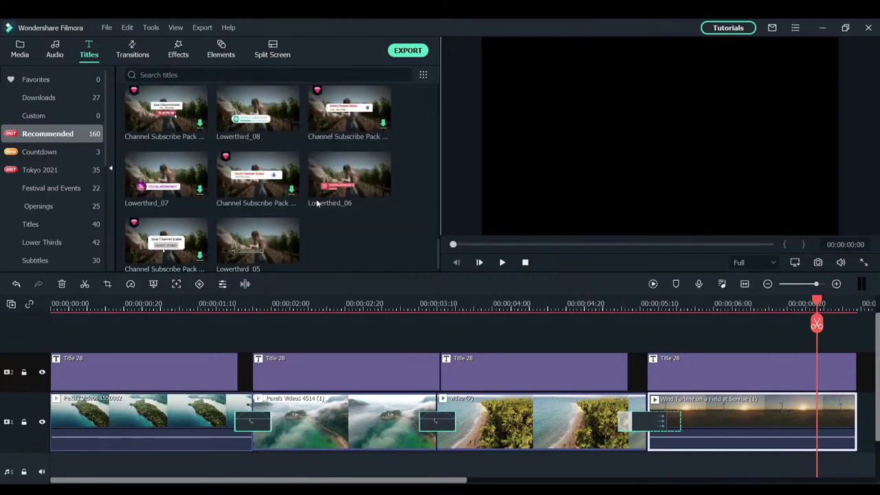
pyautogui.click(343, 187)
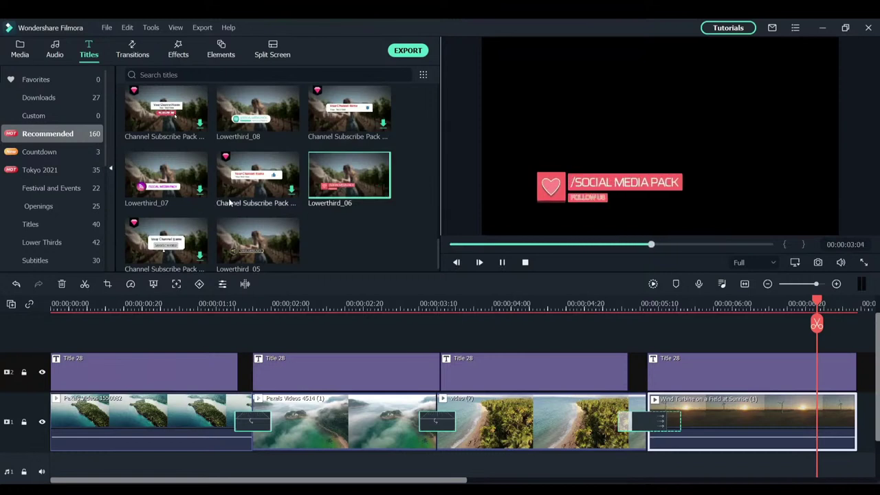
pyautogui.scroll(2, 207, 189)
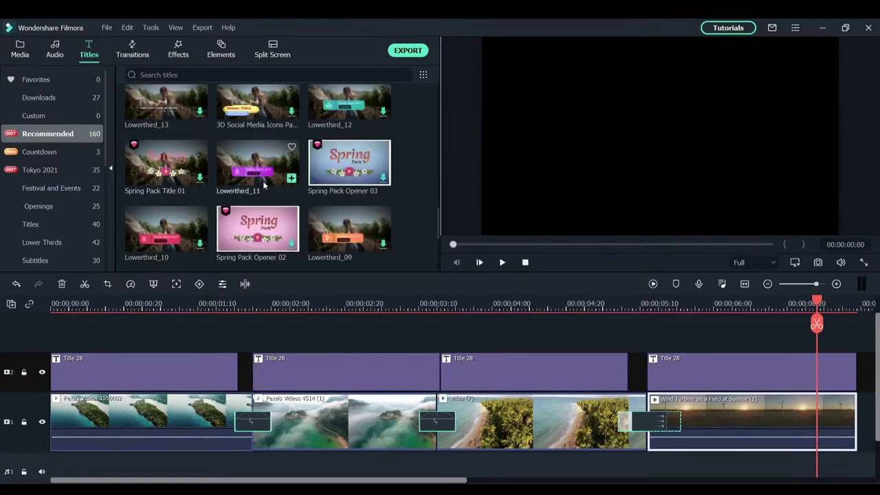
pyautogui.scroll(3, 275, 196)
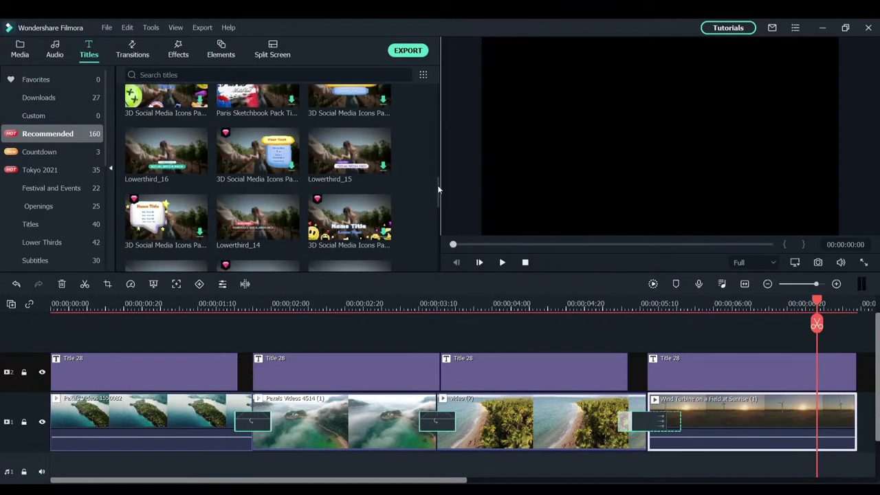
# Step: Preview two Social Media Lowerthird templates near the start of the Recommended titles
pyautogui.moveTo(437, 185); pyautogui.dragTo(428, 101)
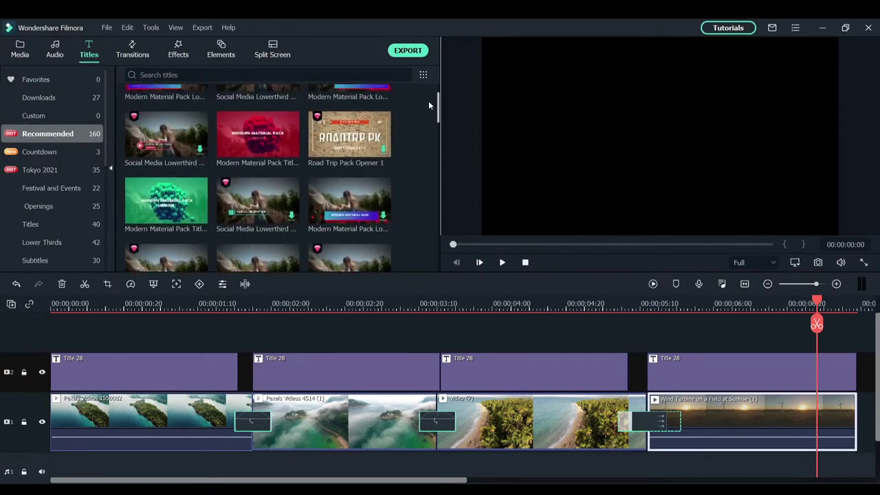
pyautogui.click(263, 210)
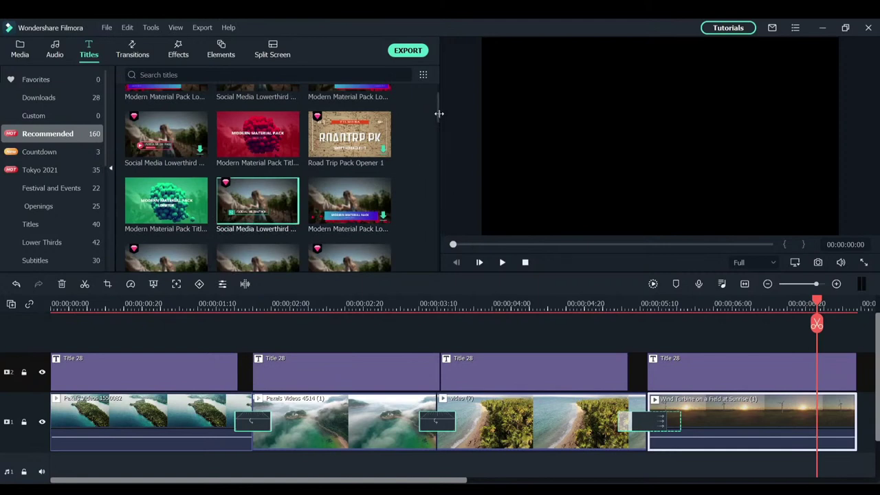
pyautogui.moveTo(438, 110); pyautogui.dragTo(437, 108)
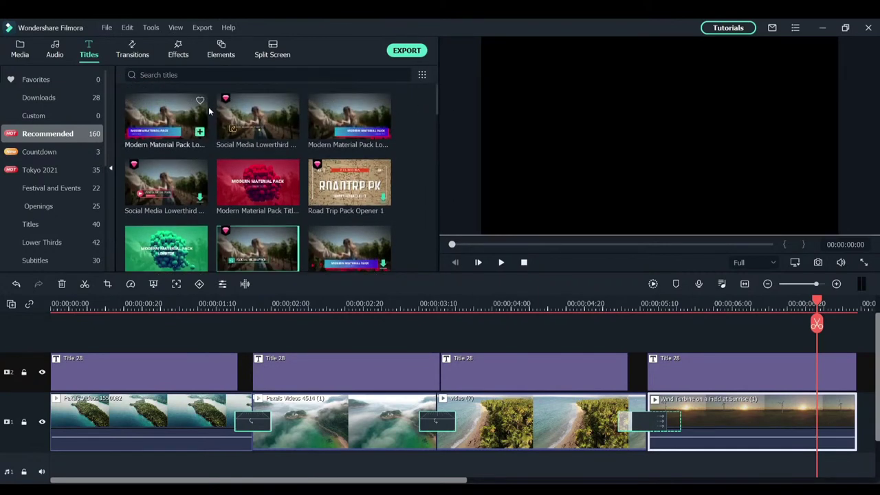
pyautogui.click(227, 127)
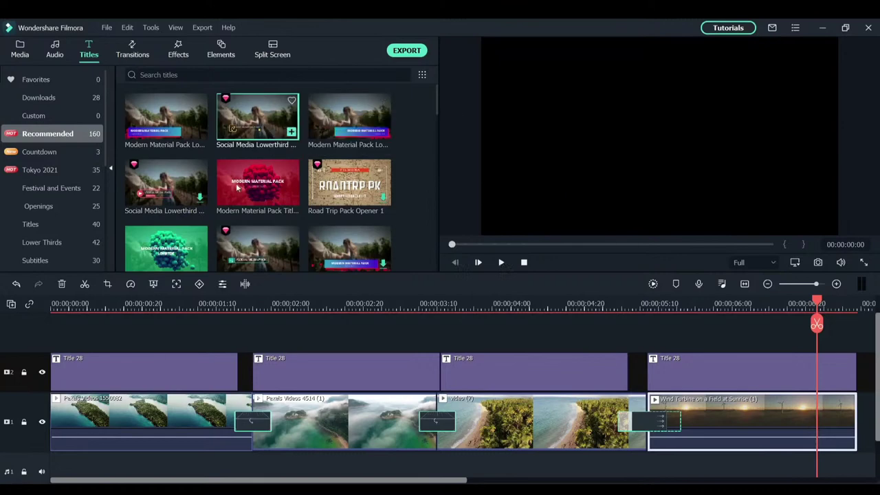
pyautogui.scroll(-3, 255, 190)
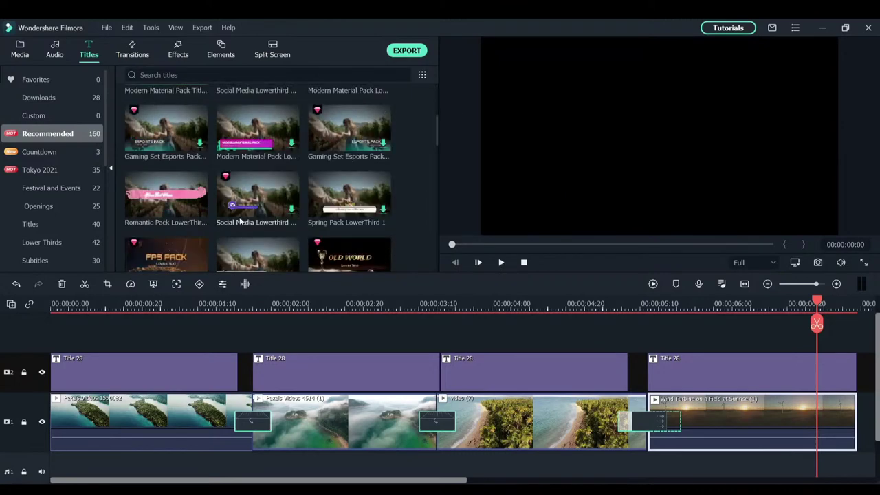
pyautogui.scroll(5, 240, 220)
pyautogui.scroll(-3, 240, 217)
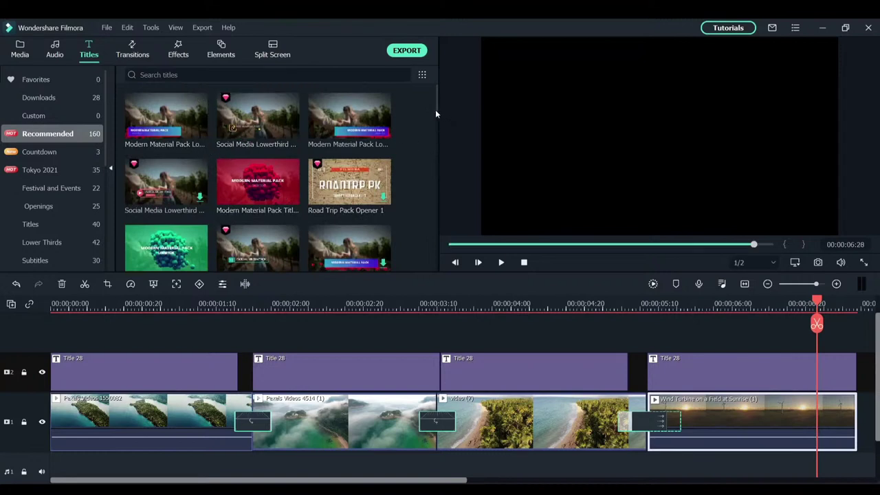
# Step: Preview the Lowerthird_14 title and place it on a new track above the existing titles, starting at about 1 second
pyautogui.moveTo(435, 114); pyautogui.dragTo(395, 202)
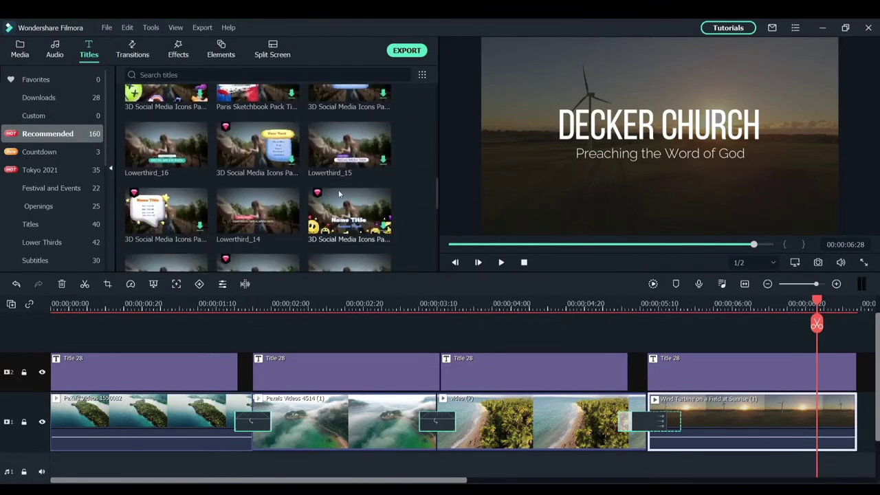
pyautogui.click(238, 220)
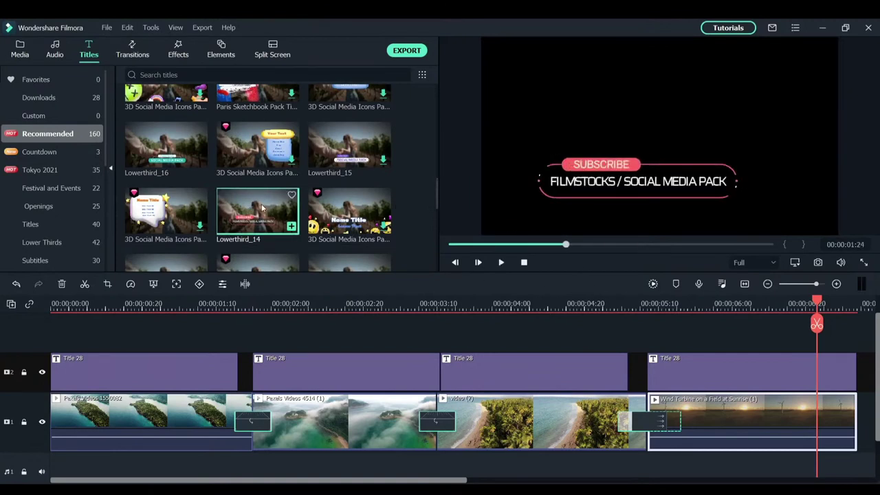
pyautogui.moveTo(262, 208); pyautogui.dragTo(158, 332)
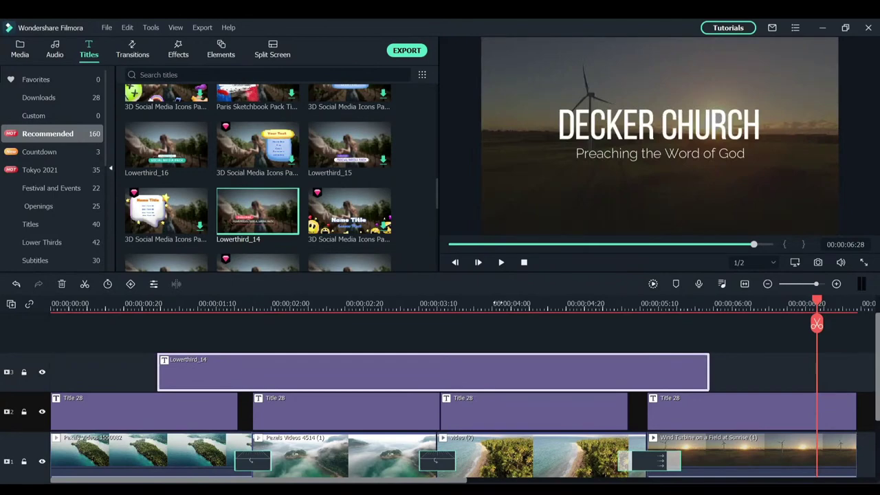
# Step: Play the timeline from about 4 seconds into the Wind Turbine clip to check the end of the lower third
pyautogui.click(497, 303)
pyautogui.press('space')
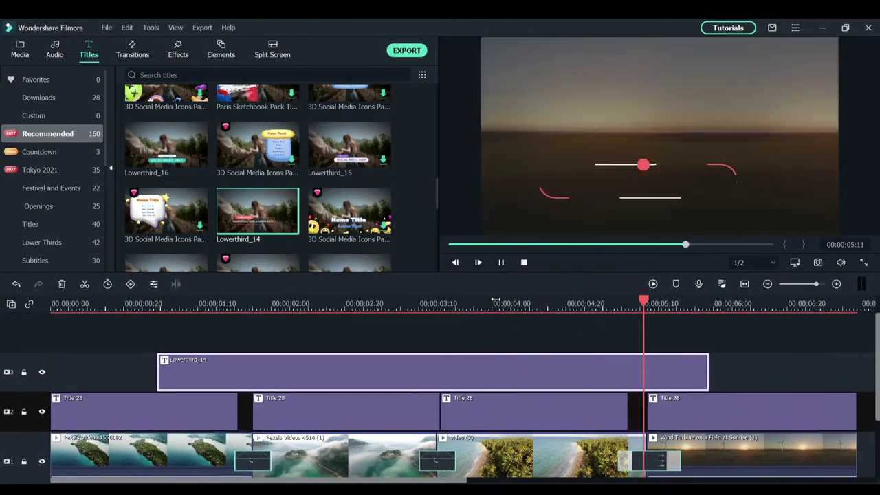
pyautogui.press('space')
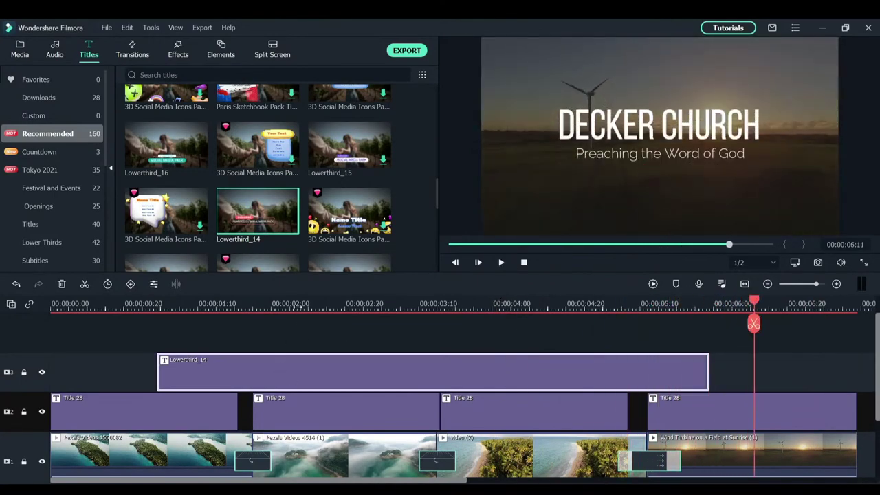
# Step: Open the Lowerthird_14 title for editing with the playhead at about 2 seconds
pyautogui.click(297, 305)
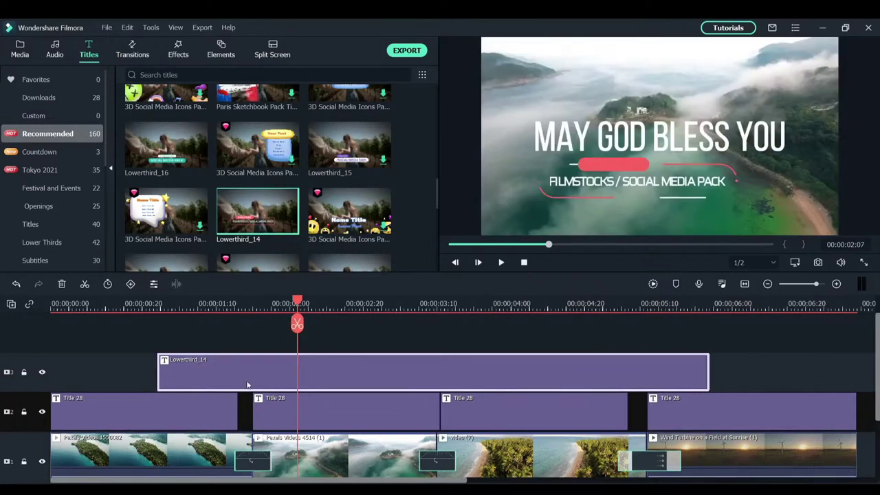
pyautogui.doubleClick(460, 376)
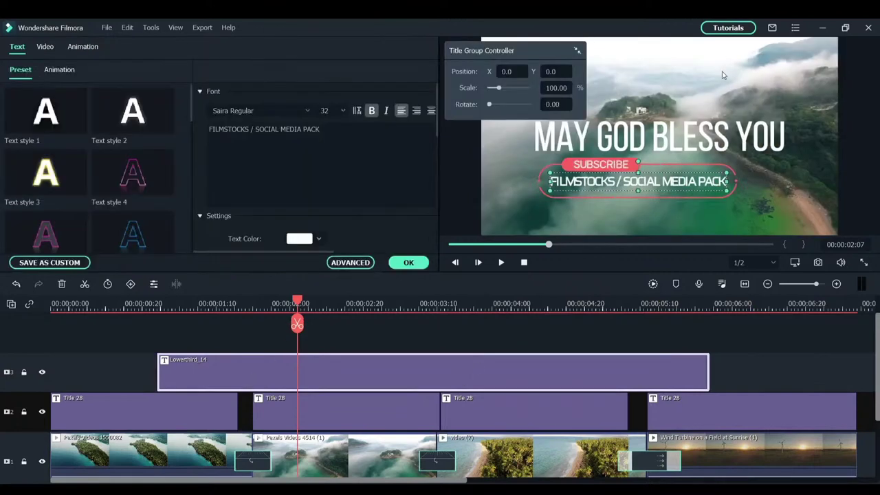
pyautogui.click(715, 166)
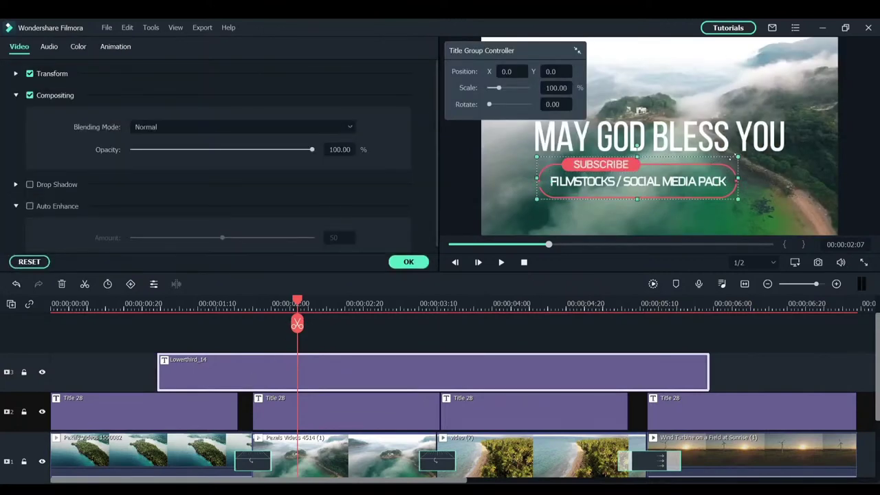
pyautogui.click(634, 184)
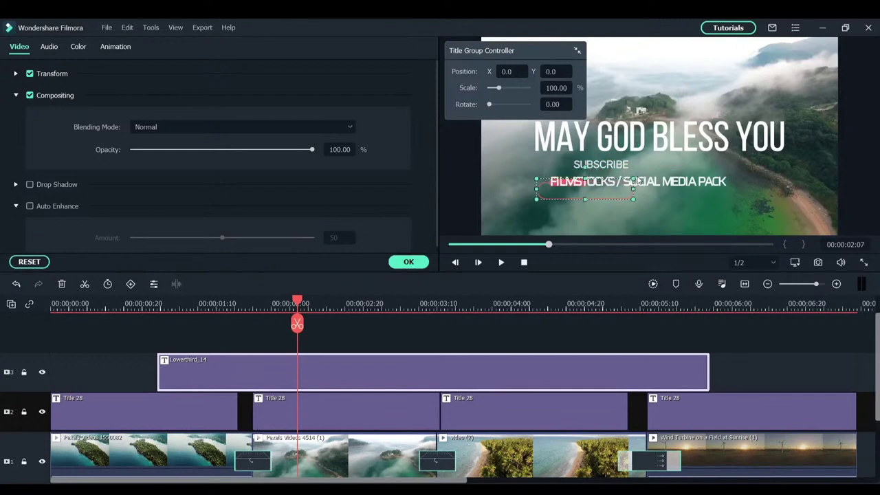
pyautogui.hotkey('ctrl', 'z')
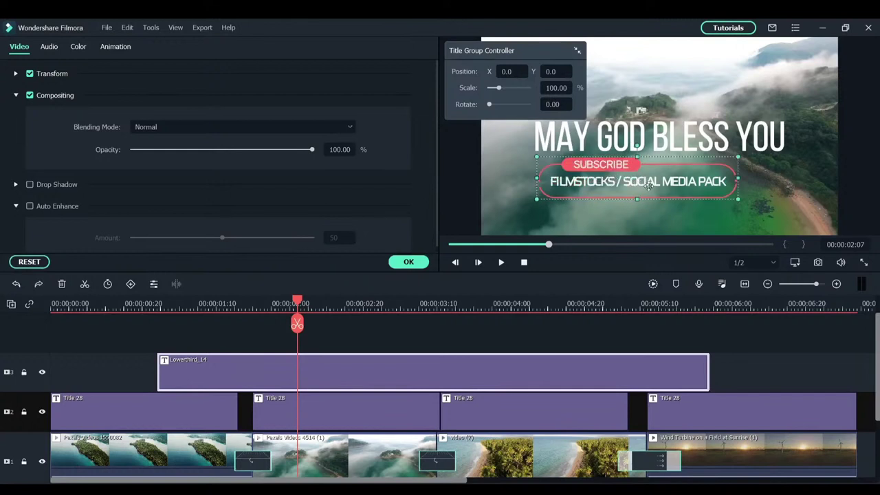
# Step: Shrink the lower third's outline and red badge graphic and move it to the lower-left corner of the video frame
pyautogui.click(646, 181)
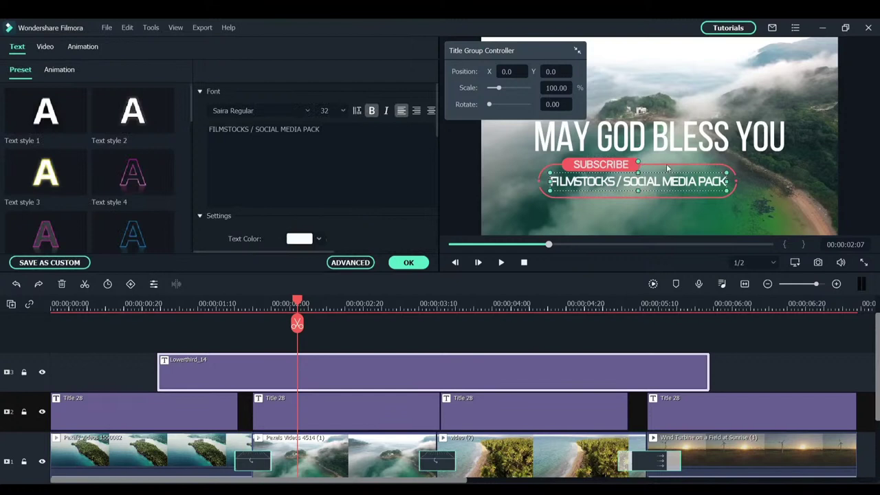
pyautogui.click(664, 165)
pyautogui.click(653, 181)
pyautogui.click(615, 166)
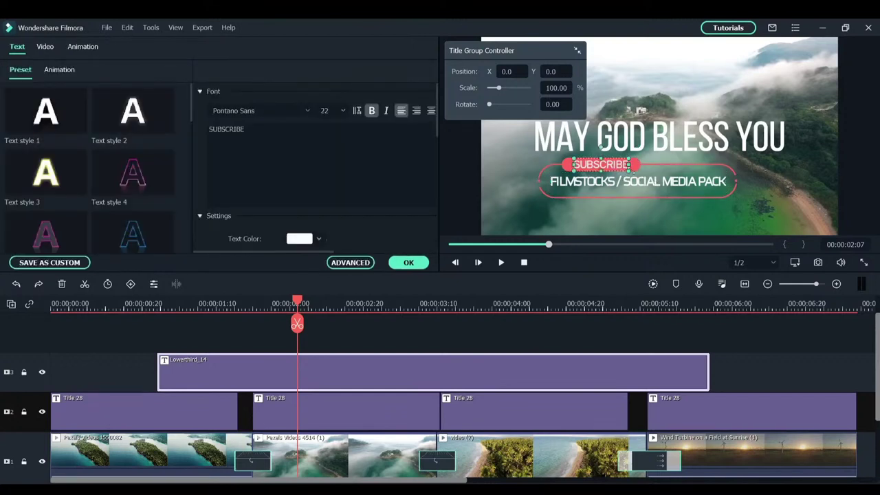
pyautogui.click(667, 169)
pyautogui.moveTo(681, 167); pyautogui.dragTo(625, 200)
pyautogui.moveTo(681, 192); pyautogui.dragTo(598, 209)
# Step: Shrink the SUBSCRIBE text and place it on the red badge, and move the FILMSTOCKS text down to the outline
pyautogui.click(600, 164)
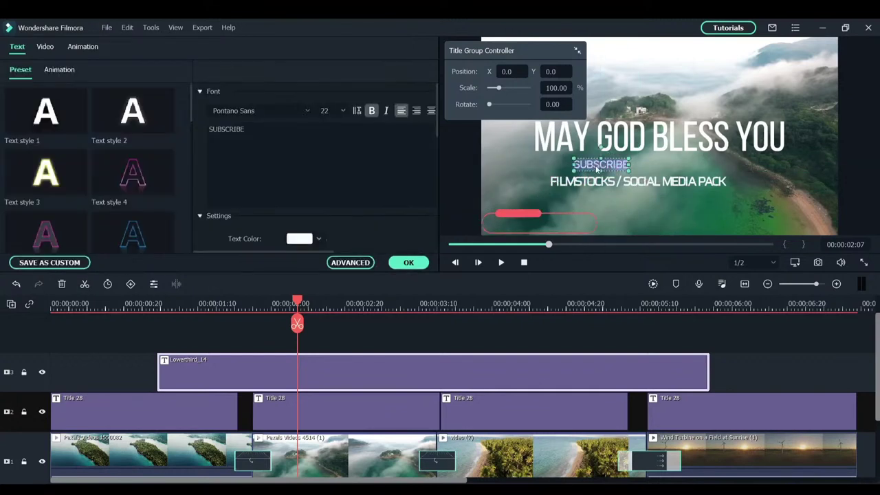
pyautogui.click(560, 160)
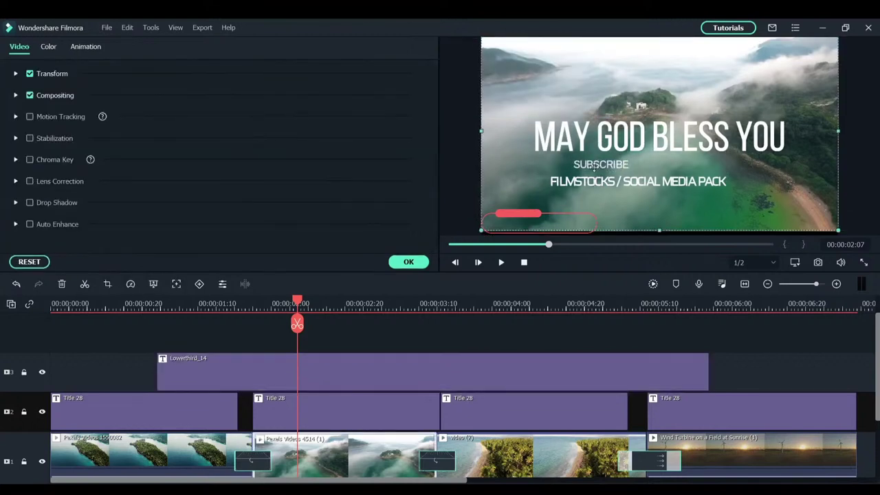
pyautogui.hotkey('ctrl', 'z')
pyautogui.moveTo(602, 165); pyautogui.dragTo(534, 218)
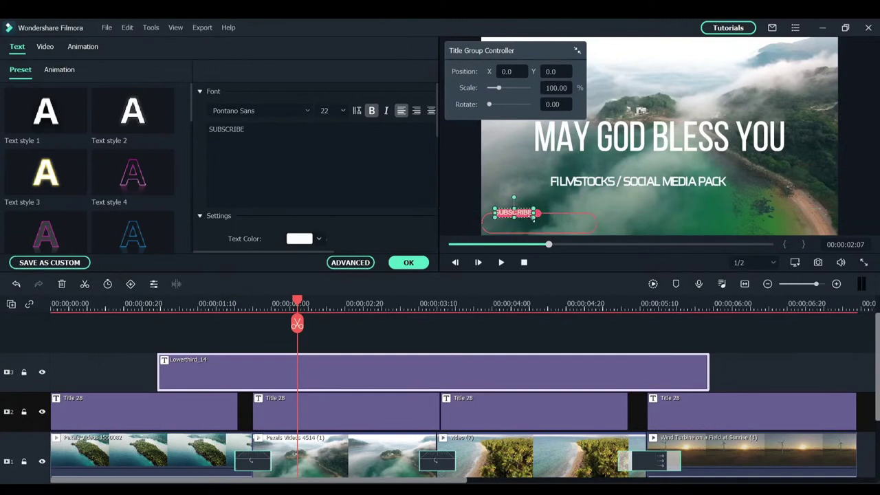
pyautogui.click(528, 187)
pyautogui.moveTo(602, 185); pyautogui.dragTo(536, 222)
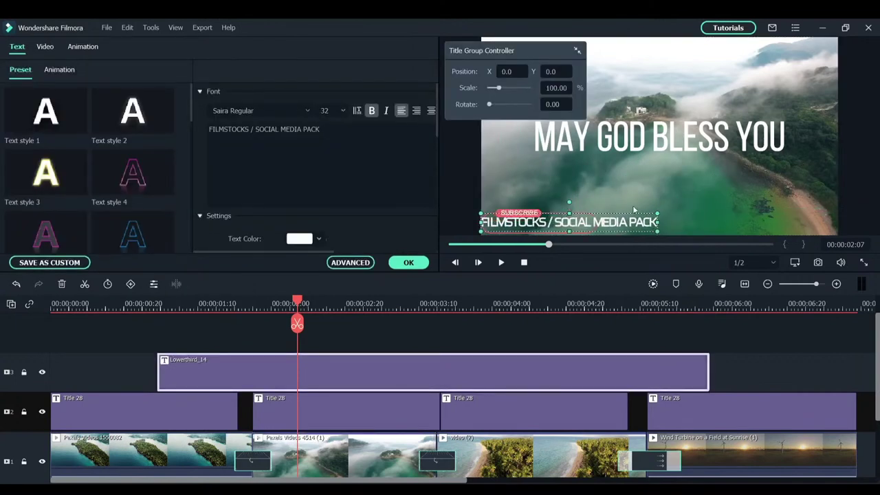
# Step: Replace the FILMSTOCKS / SOCIAL MEDIA PACK text with "Decker Church"
pyautogui.doubleClick(638, 222)
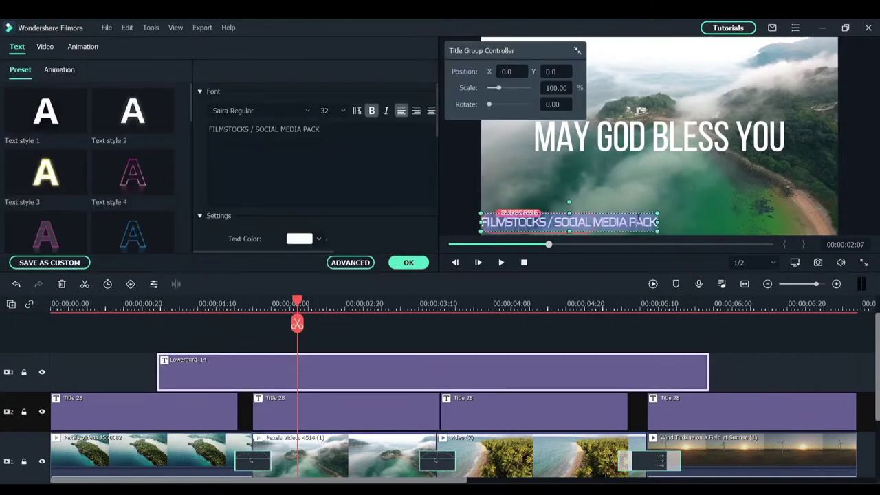
pyautogui.write('decle')
pyautogui.press('BackSpace')
pyautogui.press('BackSpace')
pyautogui.press('BackSpace')
pyautogui.press('BackSpace')
pyautogui.press('BackSpace')
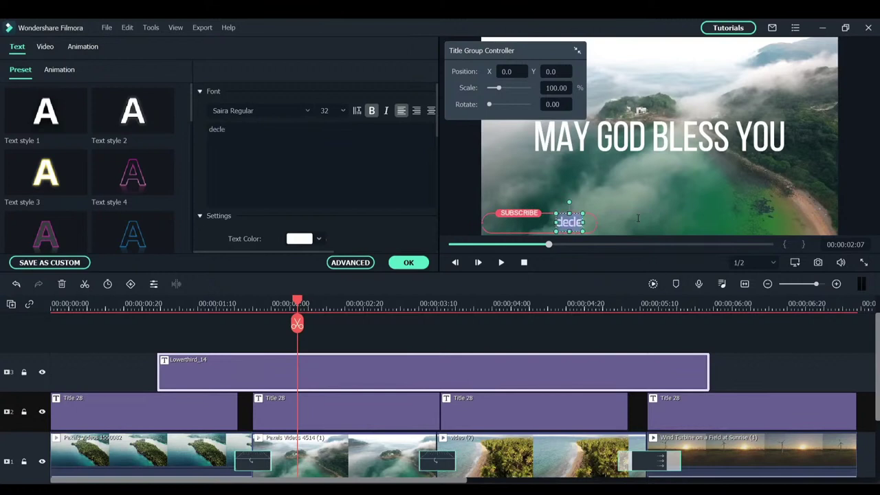
pyautogui.write('Decker')
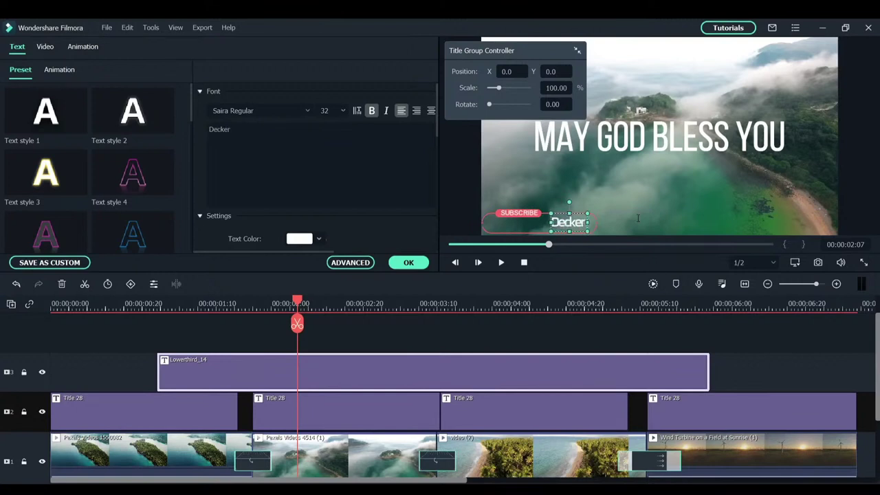
pyautogui.write(' Church')
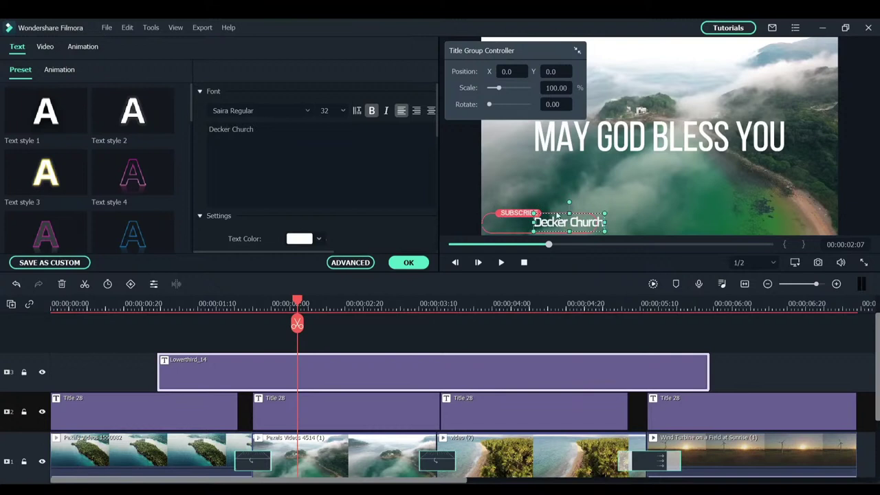
# Step: Shrink the Decker Church text and position it inside the red outline, just below the SUBSCRIBE badge
pyautogui.click(580, 209)
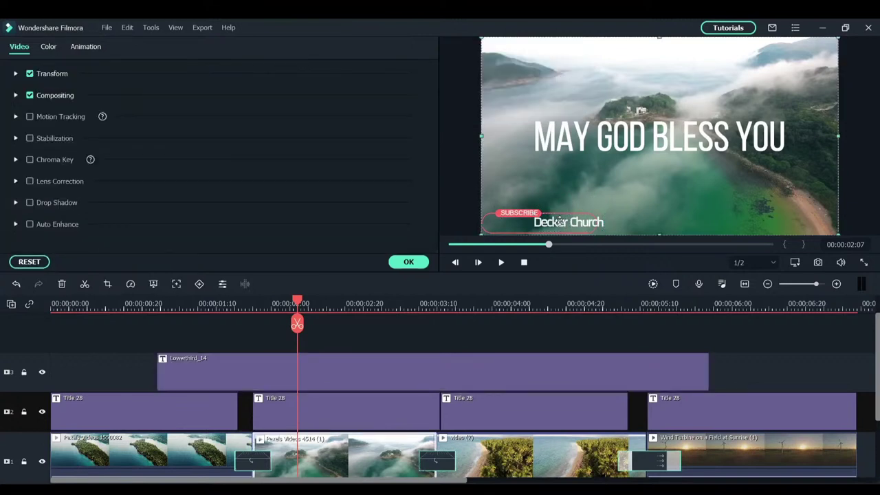
pyautogui.click(560, 221)
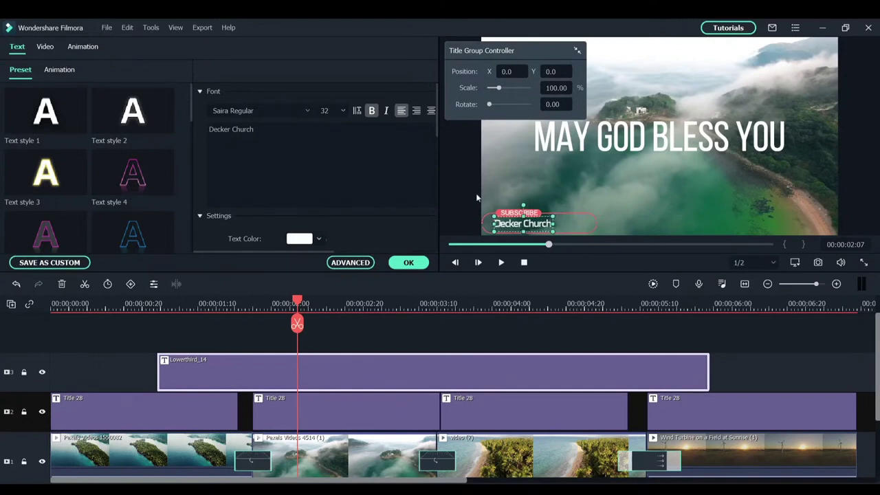
pyautogui.moveTo(508, 224); pyautogui.dragTo(509, 225)
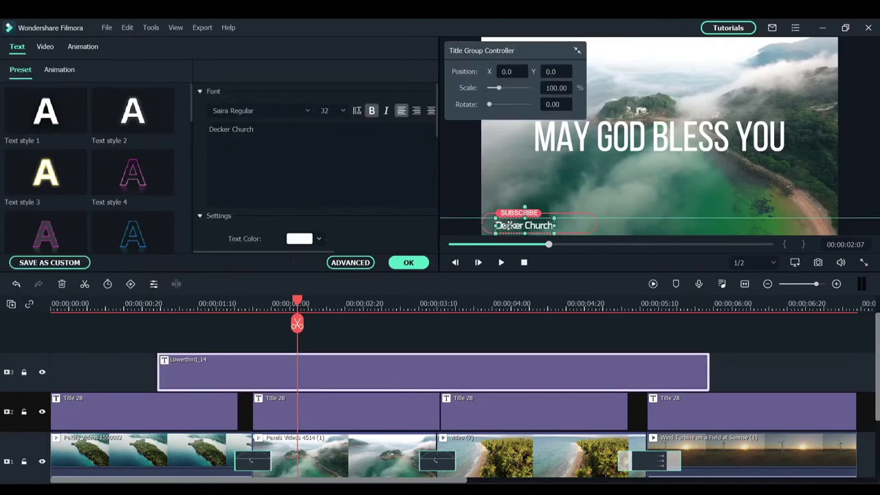
pyautogui.click(467, 187)
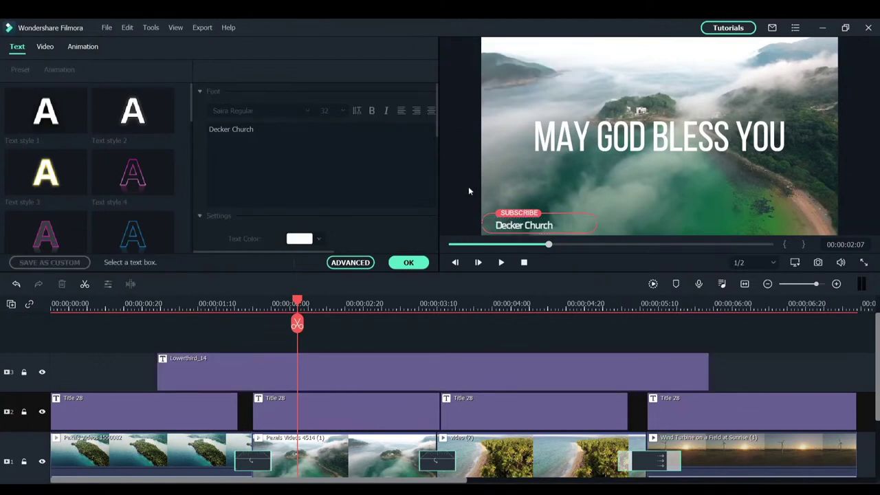
pyautogui.click(491, 225)
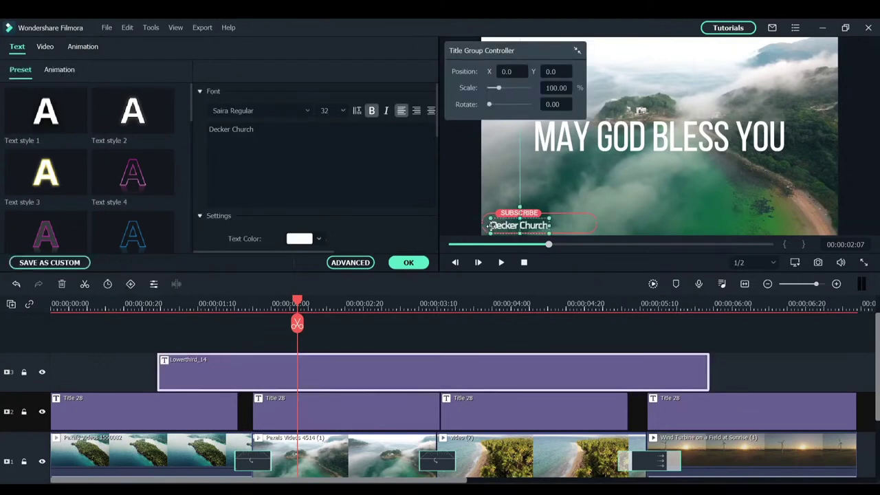
pyautogui.moveTo(490, 225); pyautogui.dragTo(490, 225)
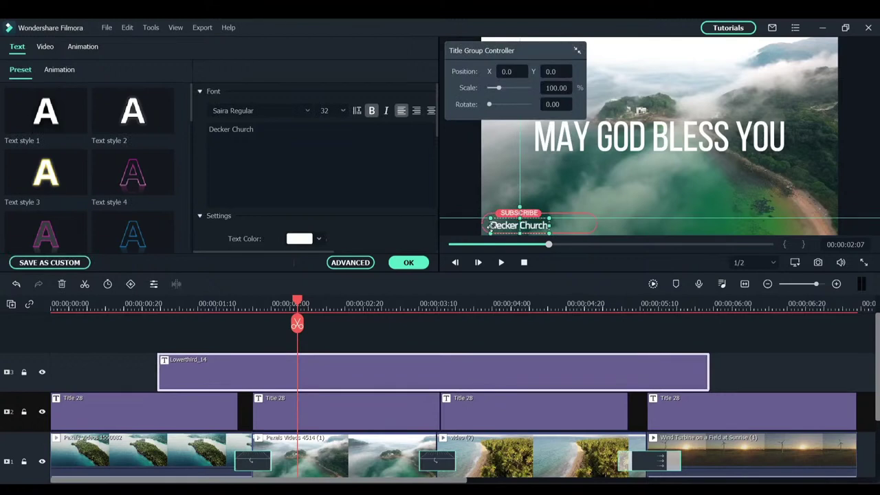
pyautogui.click(458, 185)
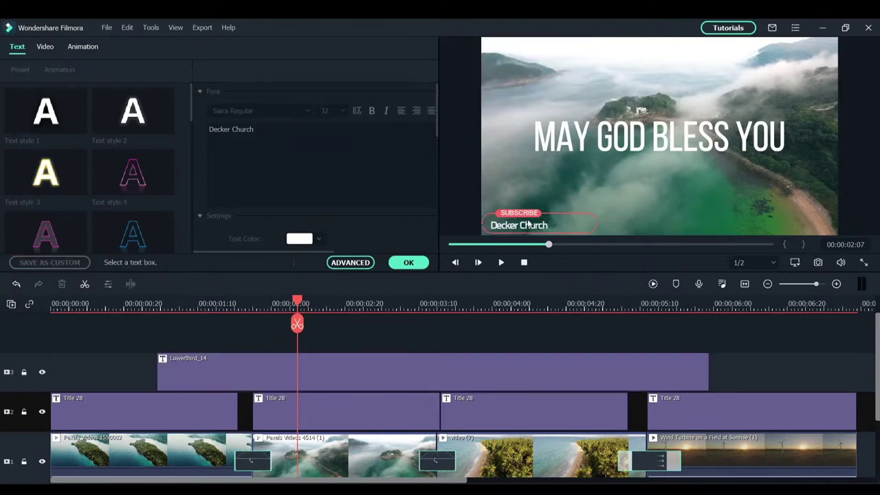
# Step: Zoom the timeline out slightly and enlarge the Decker Church text a little within the red outline
pyautogui.hotkey('ctrl', '=')
pyautogui.hotkey('ctrl', '-')
pyautogui.click(530, 199)
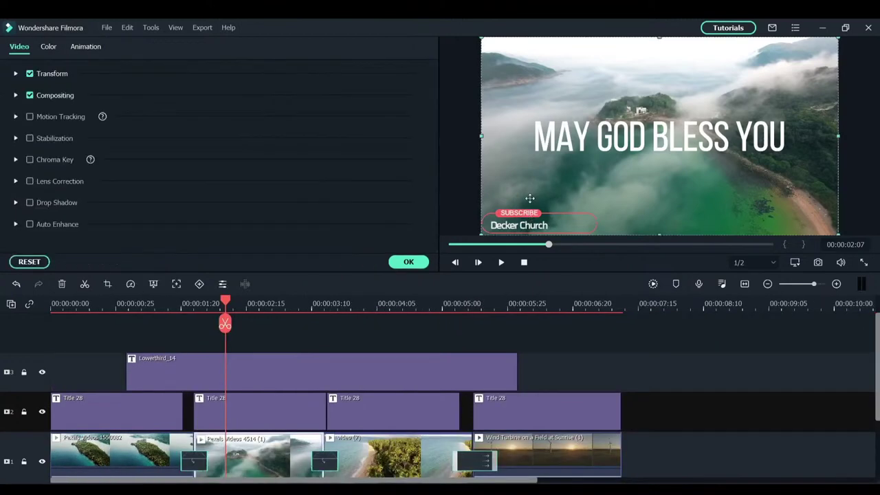
pyautogui.click(515, 225)
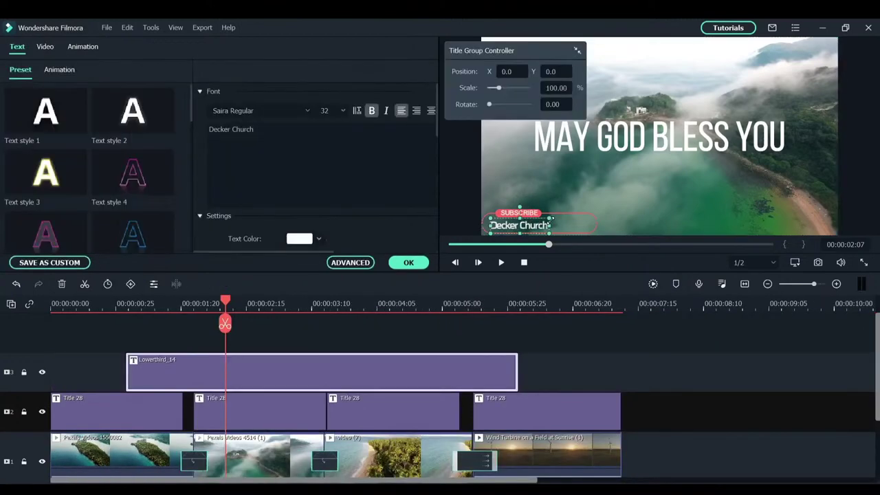
pyautogui.moveTo(551, 219); pyautogui.dragTo(558, 222)
pyautogui.click(537, 200)
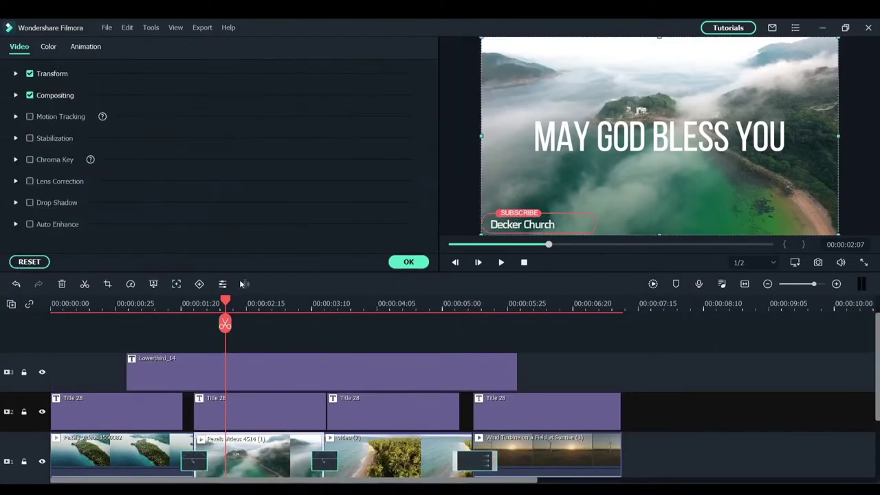
# Step: Play the timeline from just before the Lowerthird_14 title to check its animation, and close the clip settings
pyautogui.click(111, 302)
pyautogui.press('space')
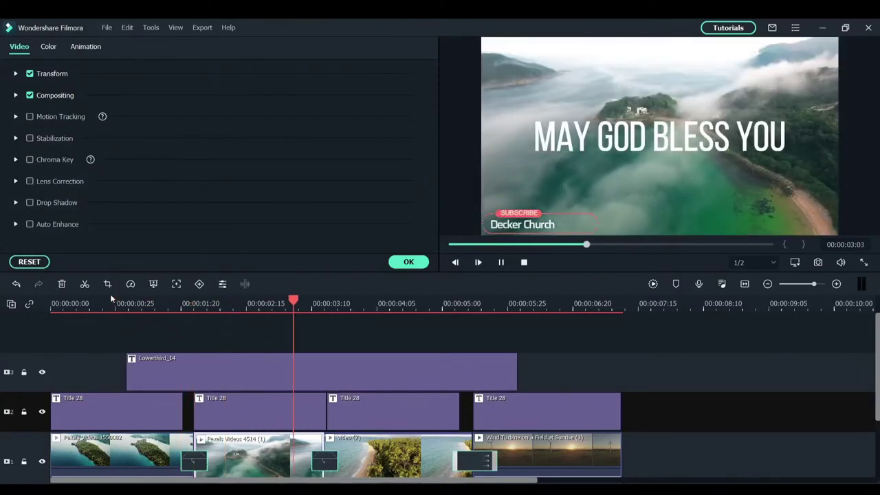
pyautogui.press('space')
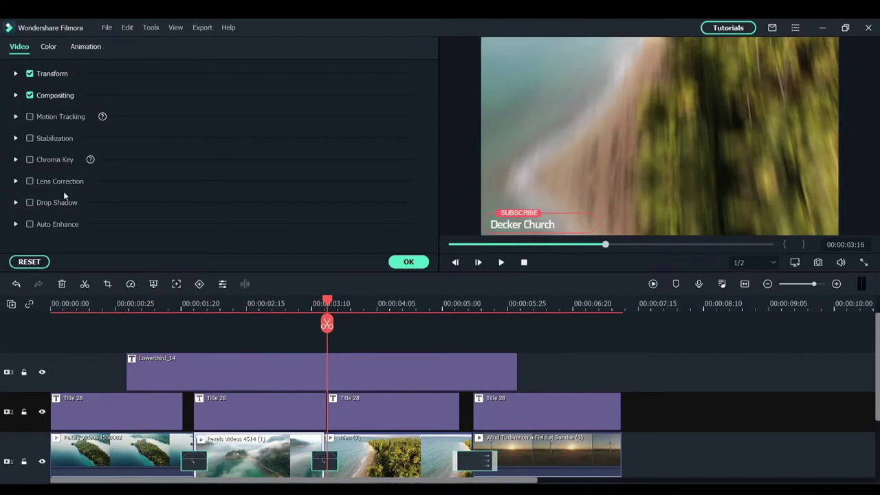
pyautogui.click(409, 263)
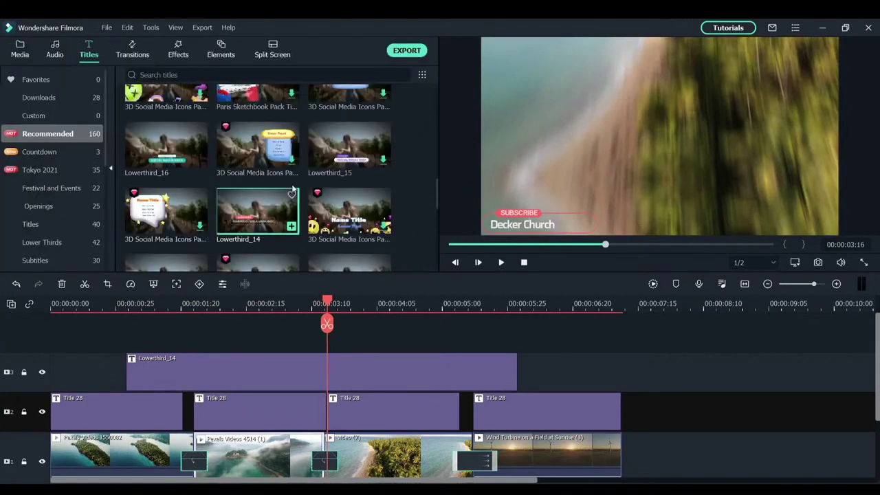
# Step: Preview the Lowerthird_13 and Lowerthird_11 titles and look through the remaining Recommended title templates
pyautogui.scroll(-3, 436, 197)
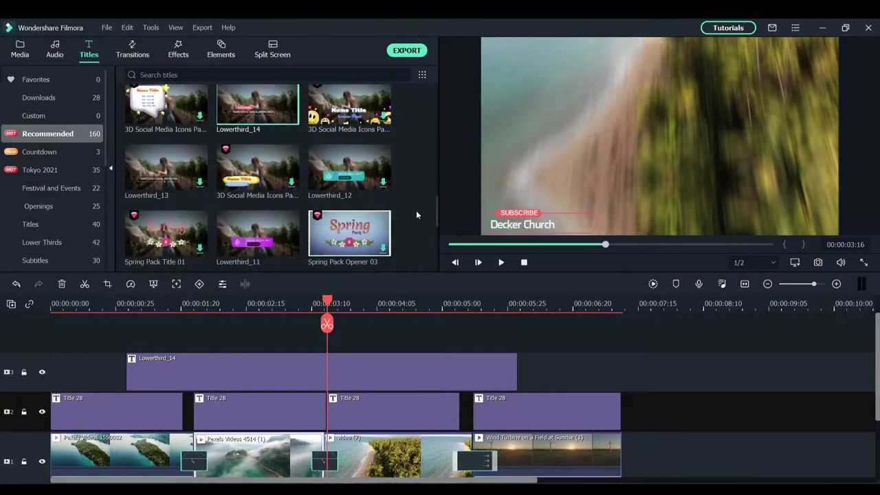
pyautogui.click(161, 189)
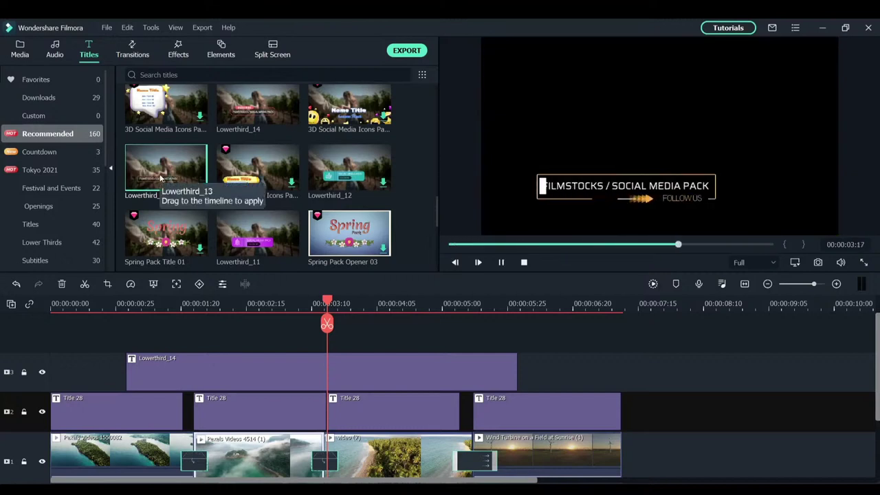
pyautogui.click(233, 242)
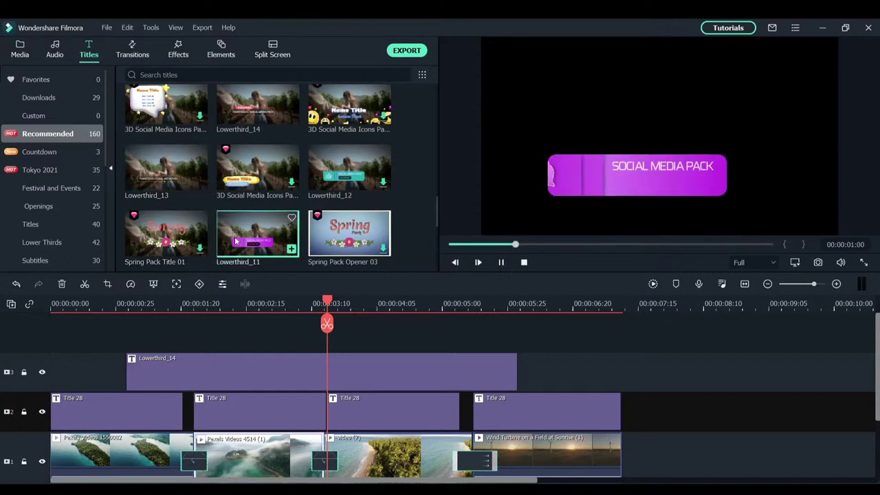
pyautogui.scroll(-5, 255, 206)
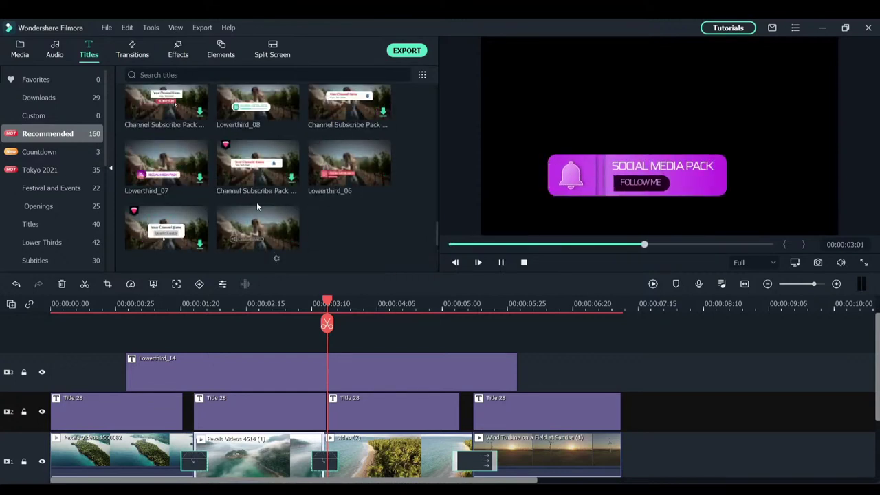
pyautogui.scroll(-10, 249, 217)
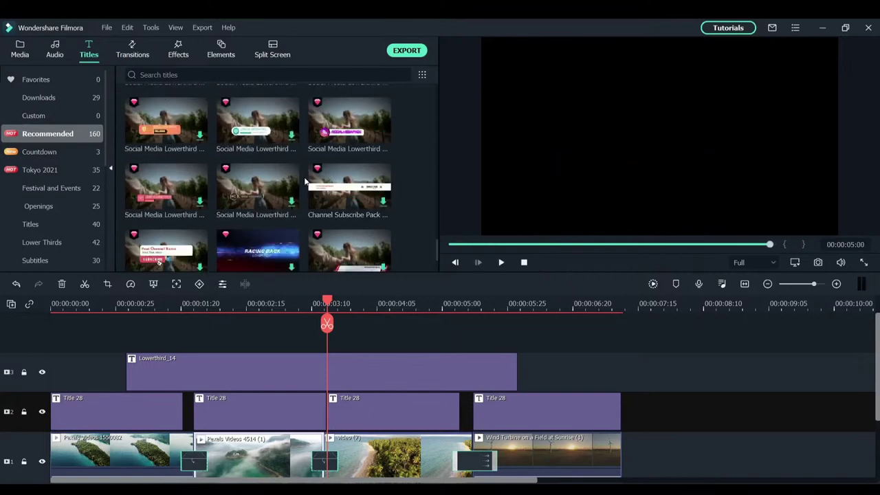
pyautogui.scroll(-4, 340, 207)
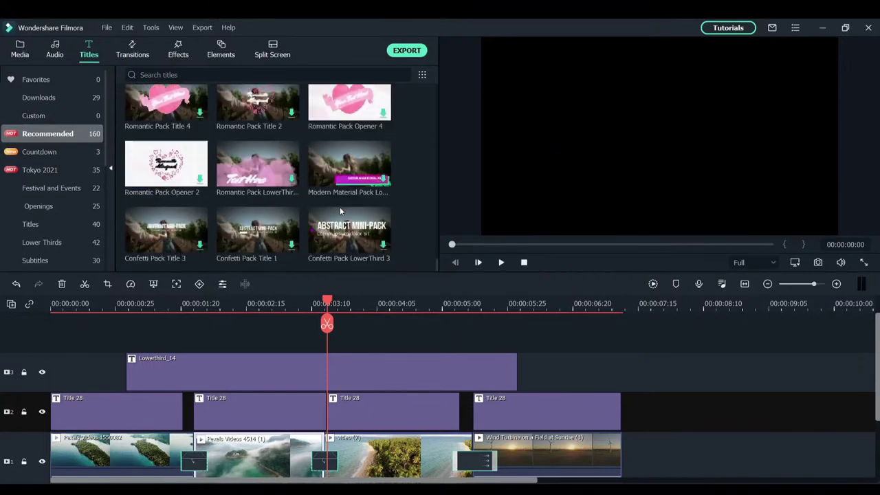
pyautogui.scroll(-3, 289, 244)
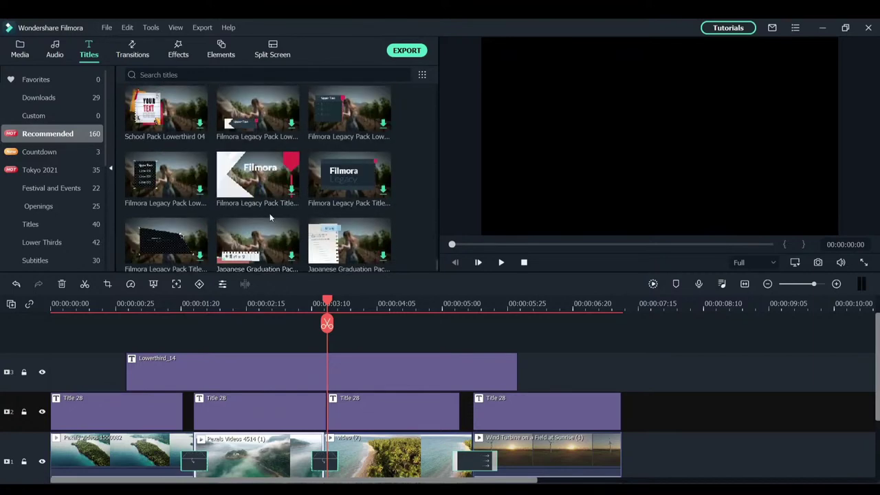
# Step: Look through the Recommended title templates and preview Lowerthird_01 and Lowerthird_02
pyautogui.scroll(3, 226, 201)
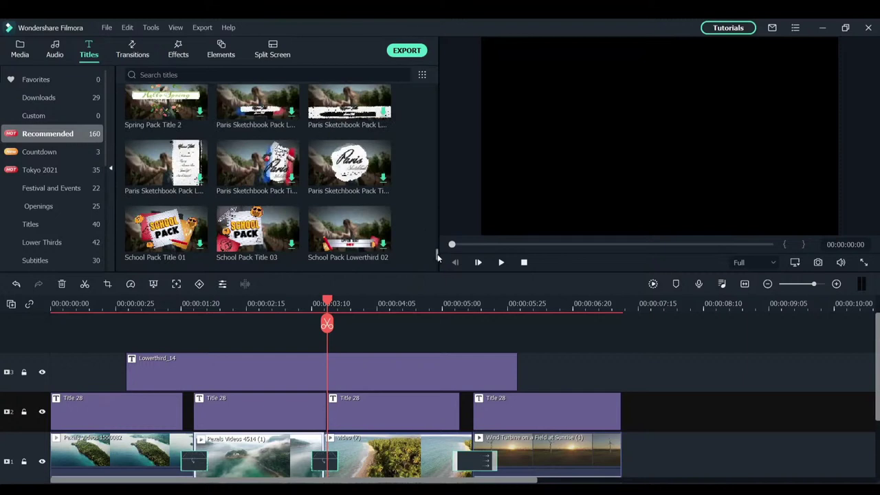
pyautogui.moveTo(438, 255); pyautogui.dragTo(434, 202)
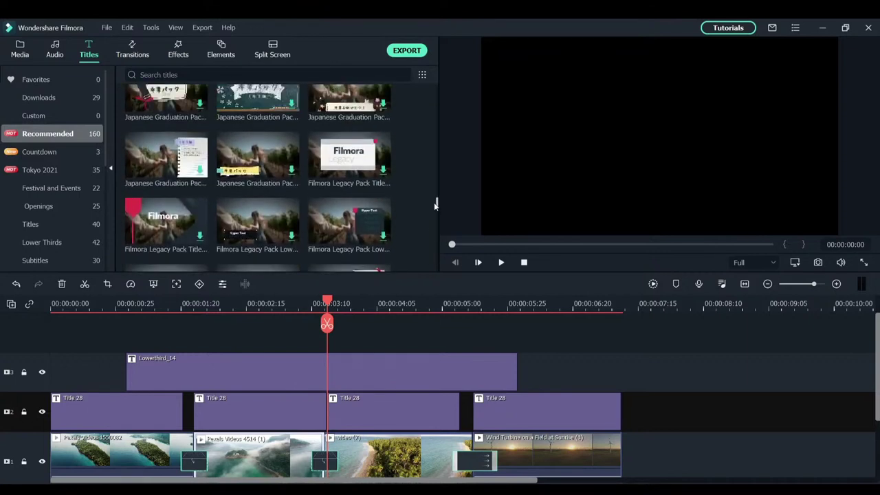
pyautogui.scroll(2, 430, 202)
pyautogui.scroll(2, 418, 189)
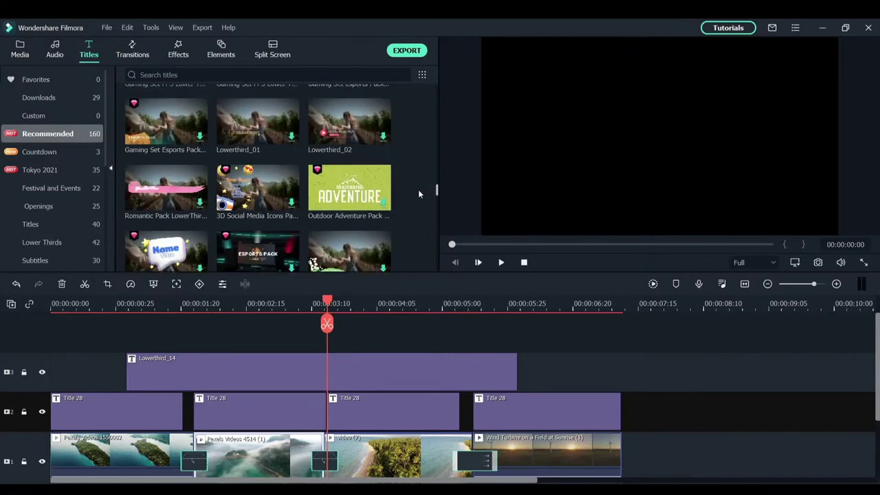
pyautogui.scroll(2, 418, 188)
pyautogui.click(242, 192)
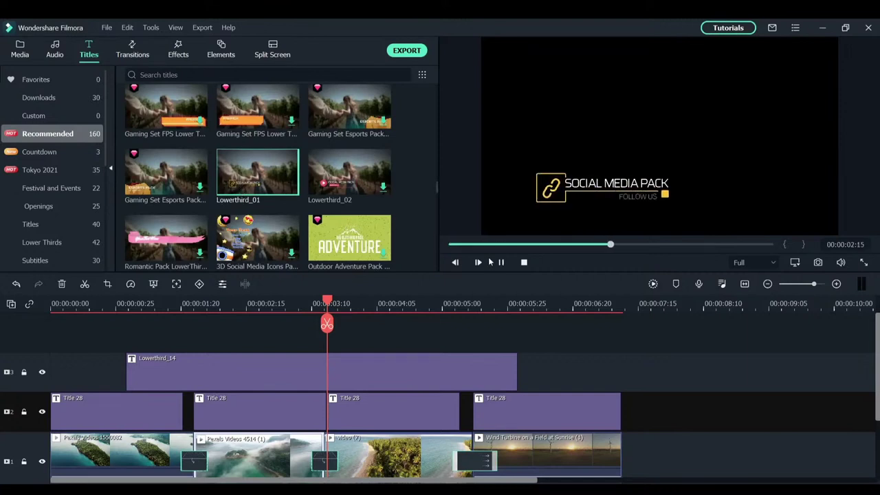
pyautogui.click(349, 188)
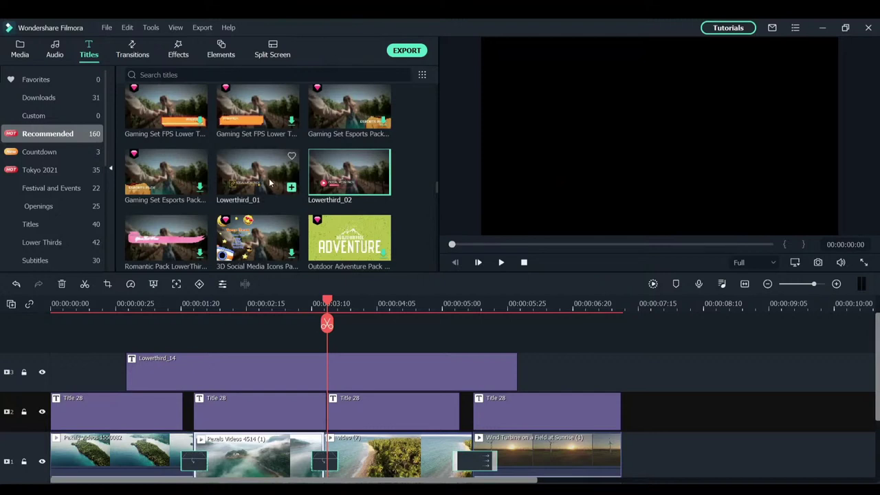
# Step: Add the Lowerthird_01 title on a new track above Lowerthird_14, aligned with its start, and play it from before that point
pyautogui.moveTo(246, 190); pyautogui.dragTo(130, 347)
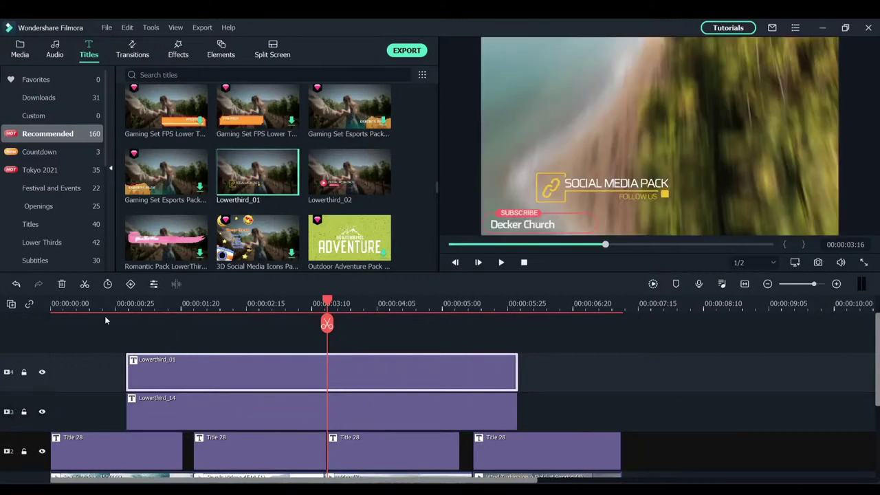
pyautogui.click(104, 306)
pyautogui.press('space')
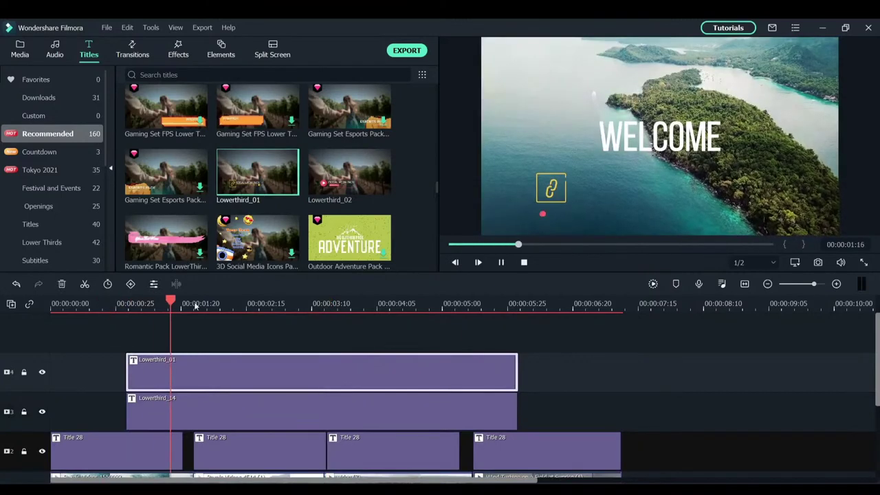
# Step: Move the Lowerthird_01 link icon with its line, the FOLLOW US text and the SOCIAL MEDIA PACK text to the video frame's lower-right corner
pyautogui.click(554, 187)
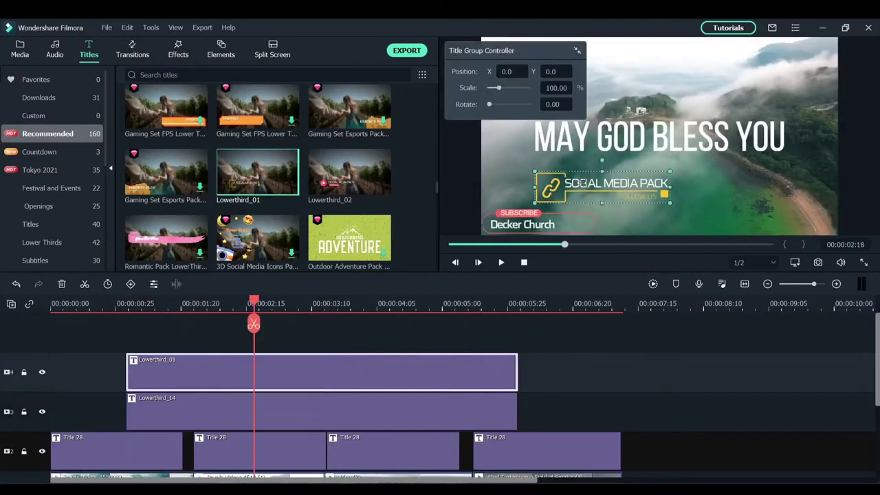
pyautogui.moveTo(554, 187); pyautogui.dragTo(554, 187)
pyautogui.click(583, 186)
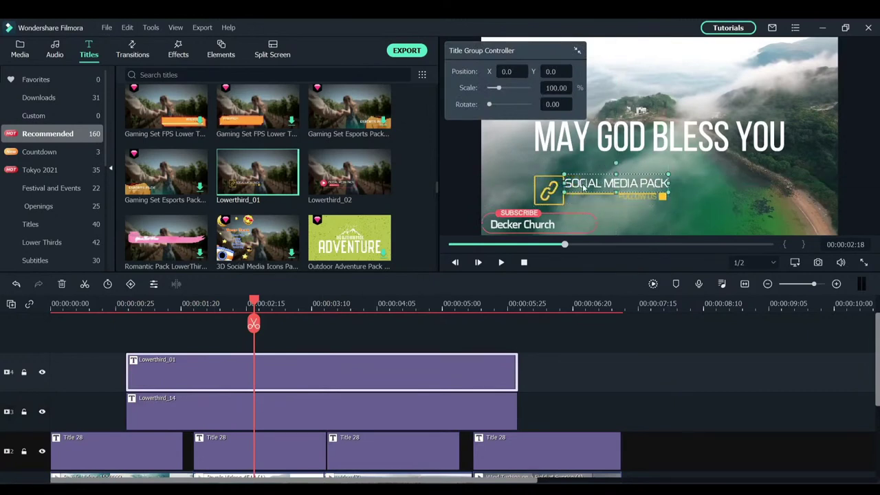
pyautogui.click(543, 194)
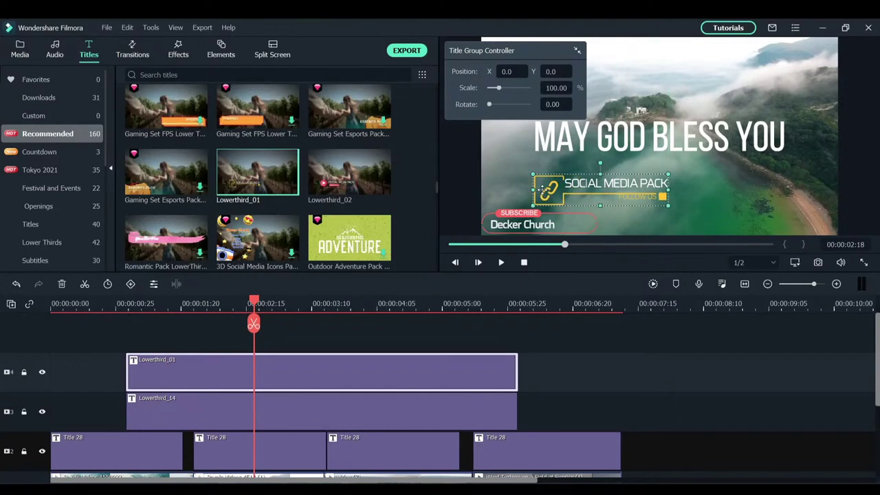
pyautogui.moveTo(543, 191); pyautogui.dragTo(683, 218)
pyautogui.moveTo(629, 196); pyautogui.dragTo(767, 229)
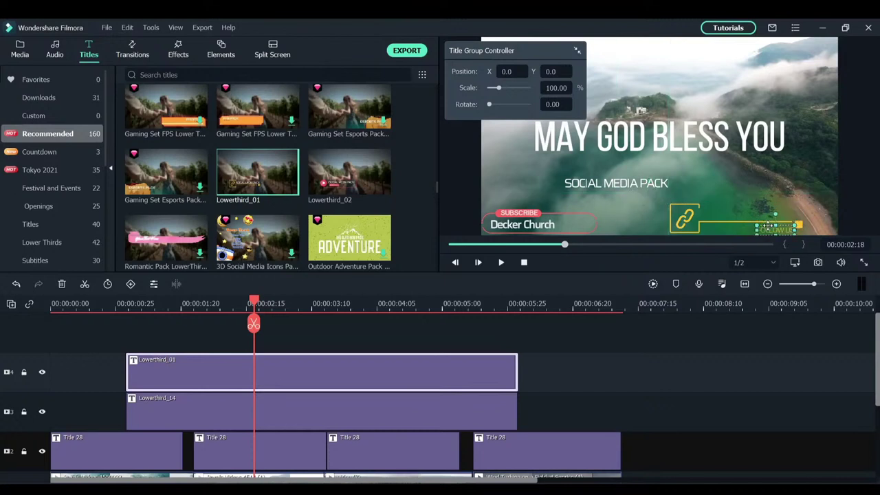
pyautogui.moveTo(630, 181); pyautogui.dragTo(766, 208)
pyautogui.click(561, 177)
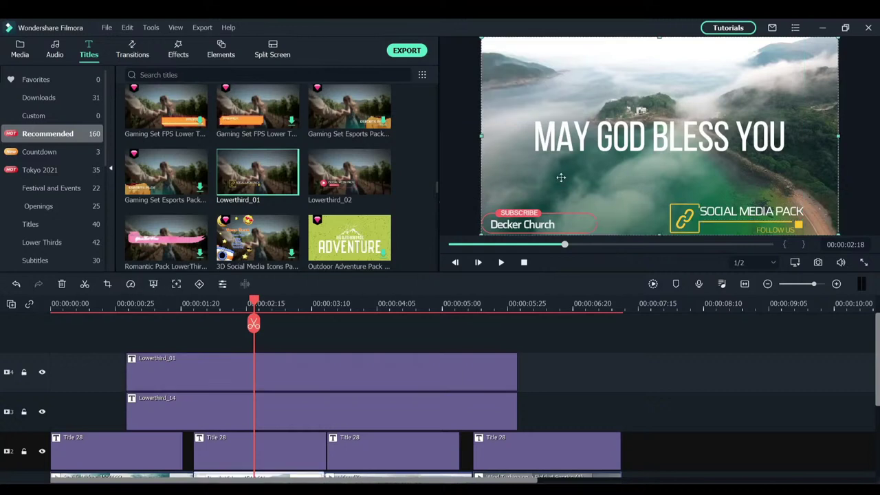
# Step: Shrink the SOCIAL MEDIA PACK text and position it beside the link icon, above the yellow line
pyautogui.click(736, 223)
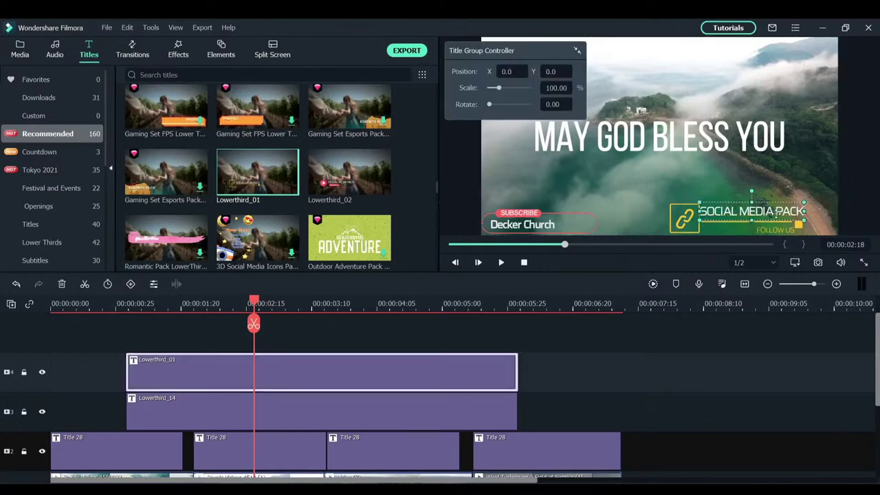
pyautogui.moveTo(804, 204); pyautogui.dragTo(764, 212)
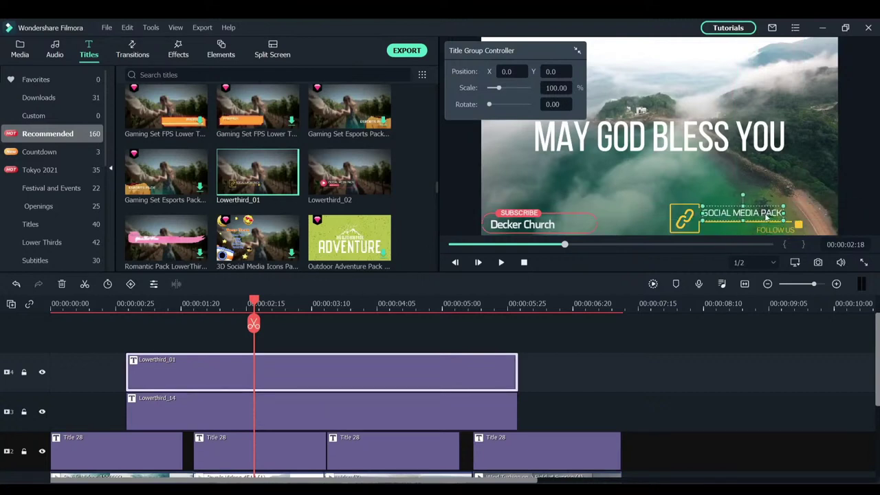
pyautogui.click(734, 200)
pyautogui.doubleClick(730, 211)
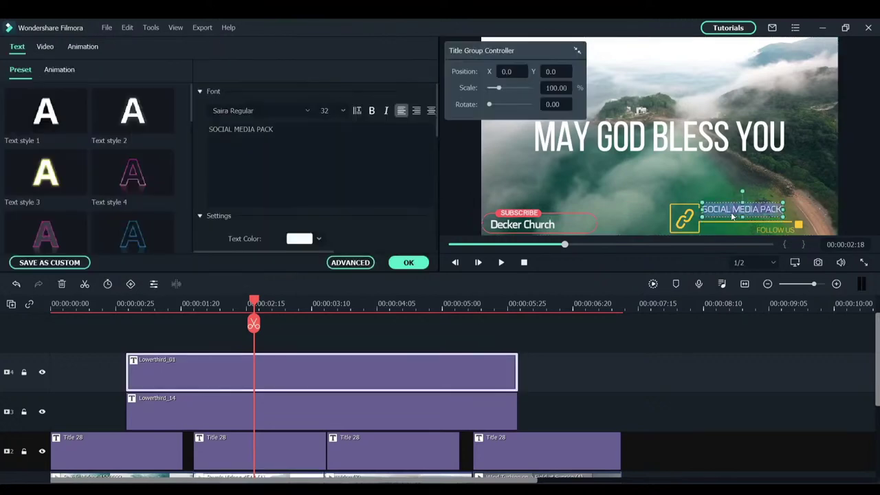
pyautogui.click(690, 172)
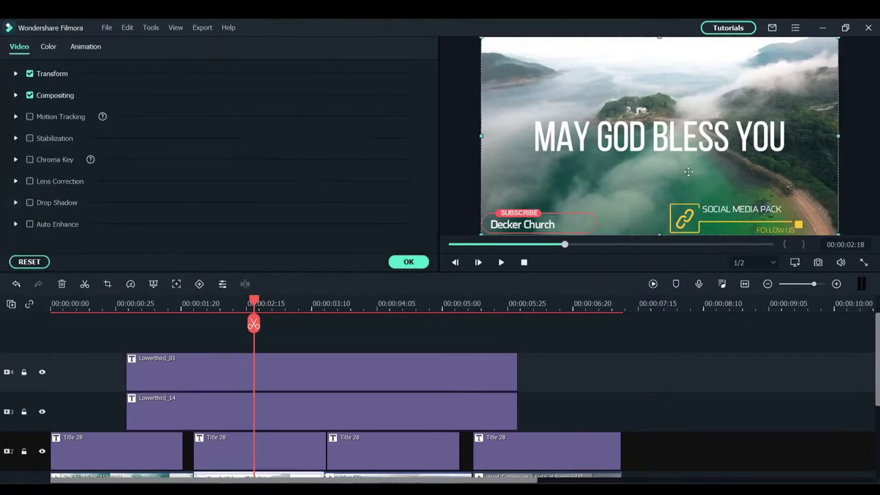
pyautogui.doubleClick(722, 208)
pyautogui.moveTo(721, 207)
pyautogui.mouseDown()
pyautogui.moveTo(720, 216)
pyautogui.moveTo(734, 211)
pyautogui.moveTo(715, 212)
pyautogui.moveTo(724, 204)
pyautogui.mouseUp()
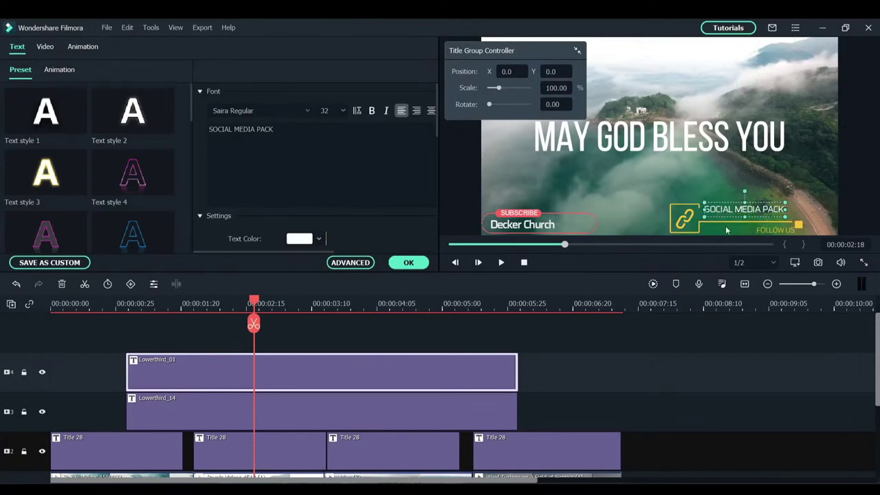
# Step: Lower the SOCIAL MEDIA PACK text and raise the FOLLOW US text so both sit close to the yellow line
pyautogui.rightClick(632, 189)
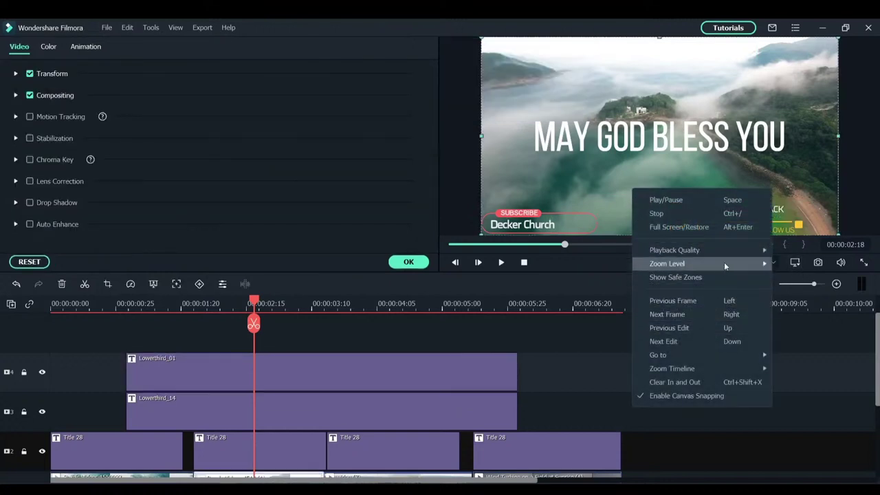
pyautogui.moveTo(745, 269)
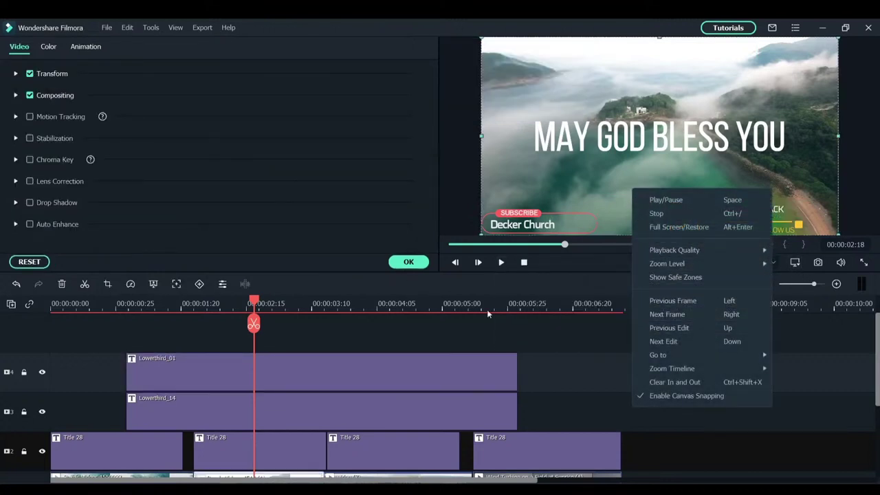
pyautogui.moveTo(669, 267)
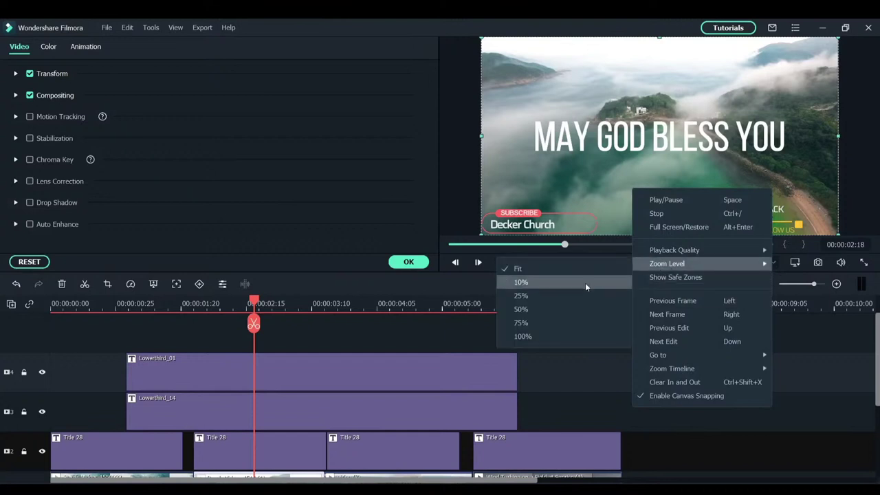
pyautogui.click(569, 319)
pyautogui.moveTo(618, 218); pyautogui.dragTo(794, 145)
pyautogui.doubleClick(800, 138)
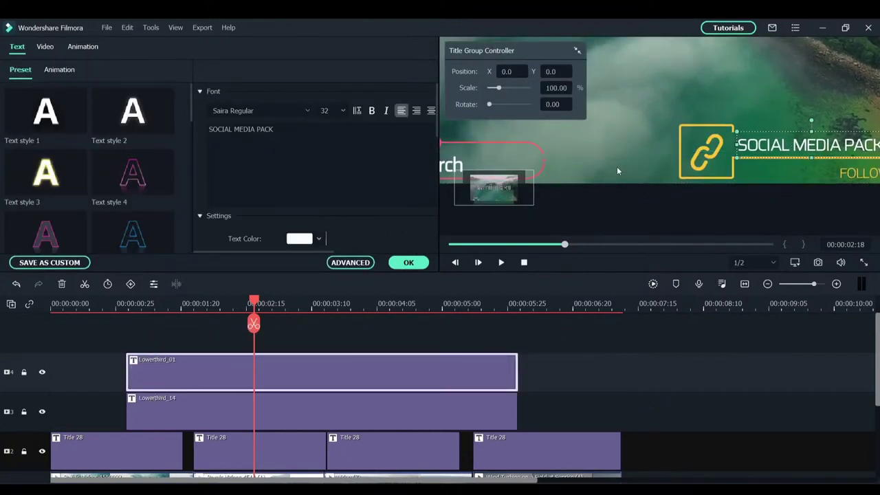
pyautogui.click(600, 198)
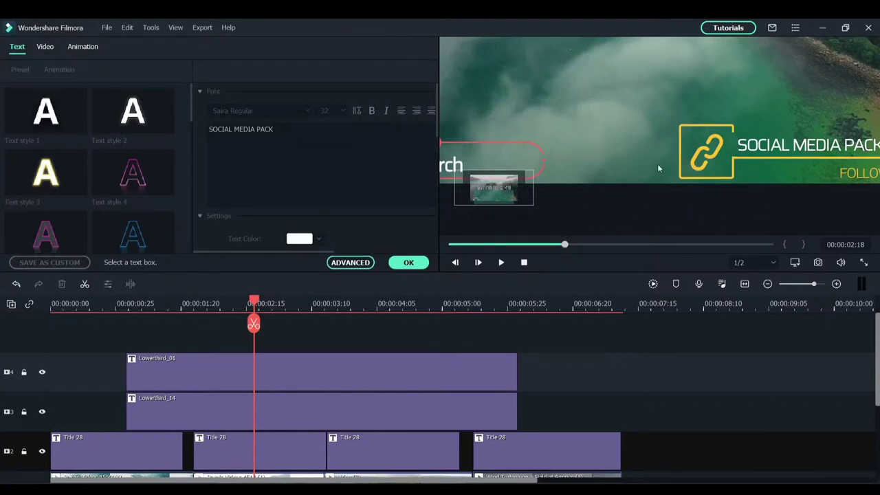
pyautogui.rightClick(658, 146)
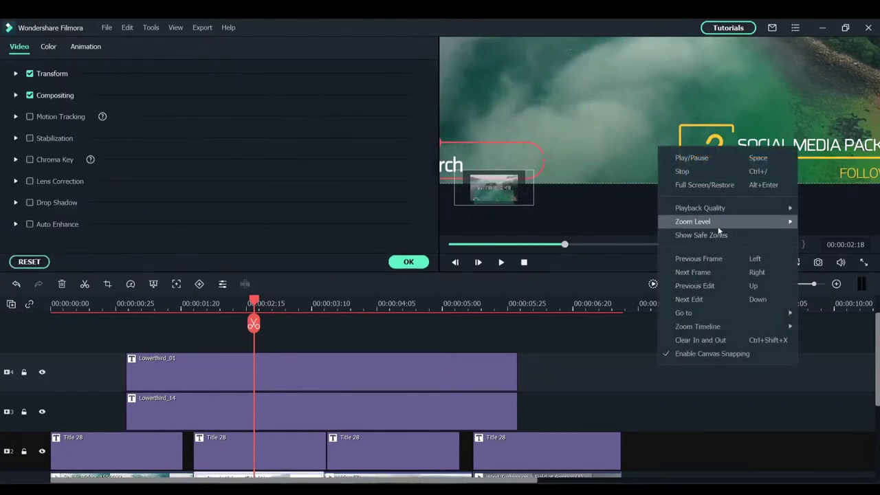
pyautogui.moveTo(718, 232)
pyautogui.click(624, 226)
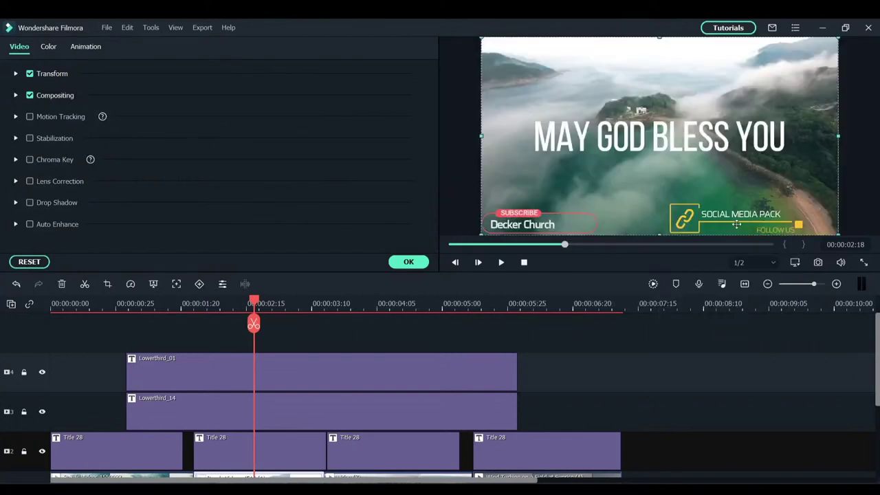
pyautogui.click(767, 225)
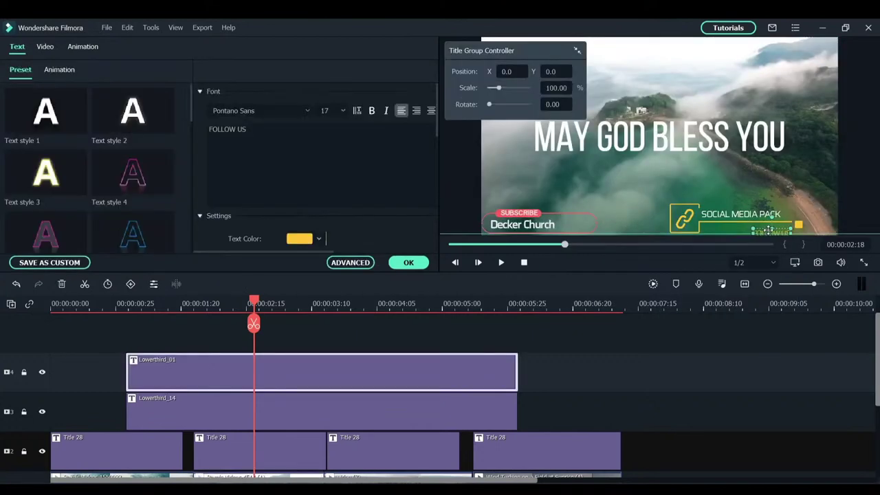
pyautogui.click(791, 197)
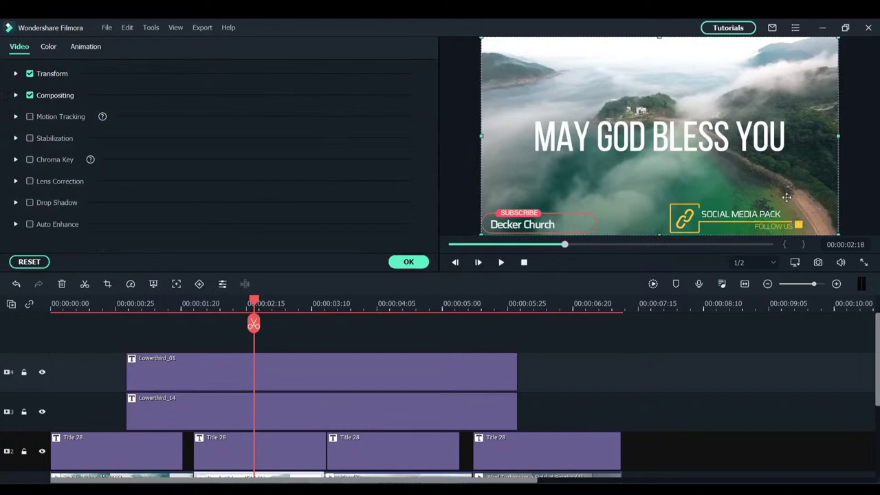
# Step: Replace the SOCIAL MEDIA PACK text with "Follow us on Facebook" and widen its text box to fit
pyautogui.click(734, 217)
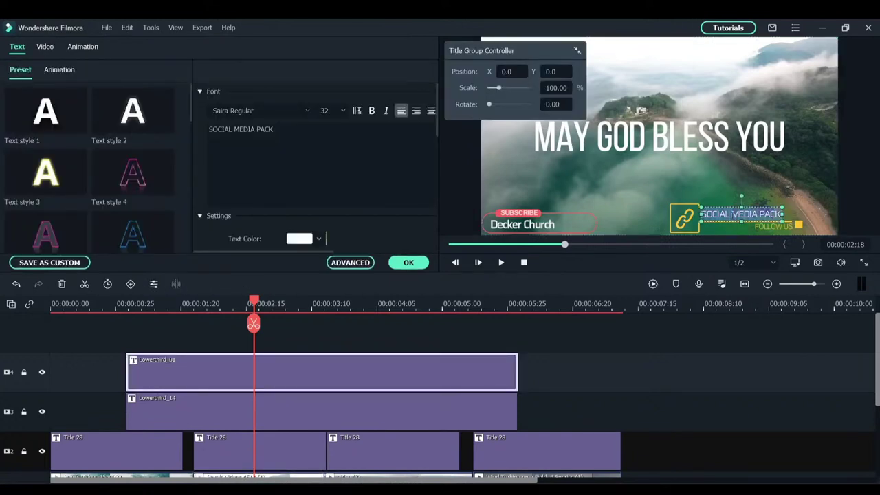
pyautogui.write('Fo')
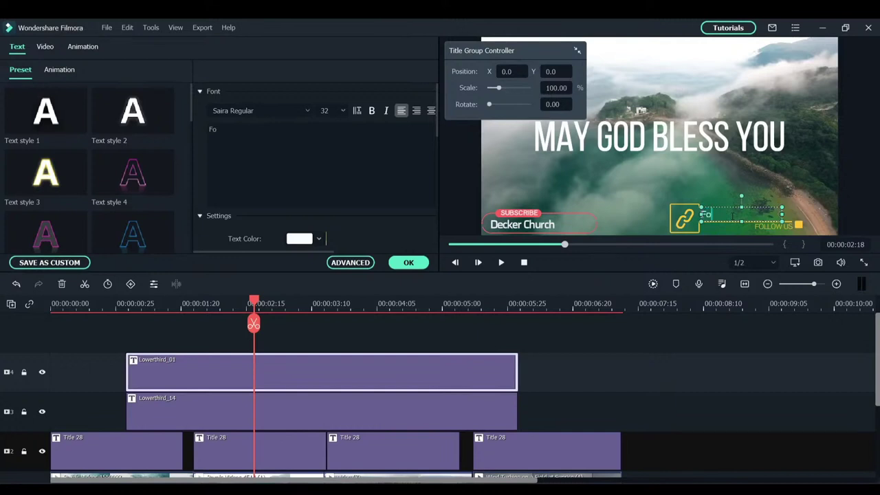
pyautogui.press('BackSpace')
pyautogui.press('BackSpace')
pyautogui.write('Follow')
pyautogui.write(' ou')
pyautogui.press('BackSpace')
pyautogui.press('BackSpace')
pyautogui.write('us on Facebook')
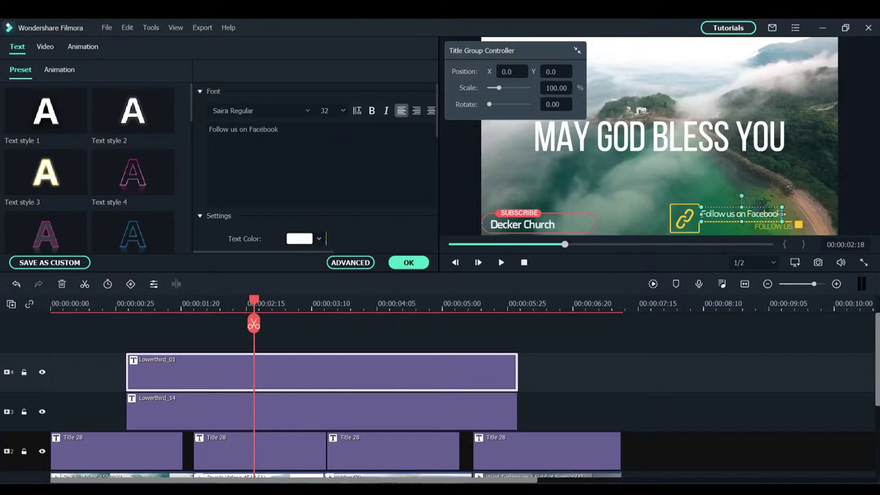
pyautogui.moveTo(782, 214); pyautogui.dragTo(799, 215)
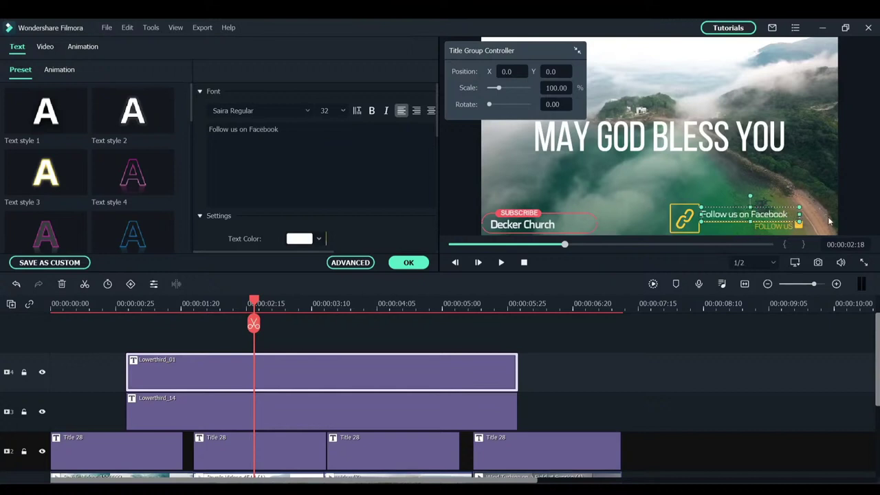
pyautogui.click(783, 229)
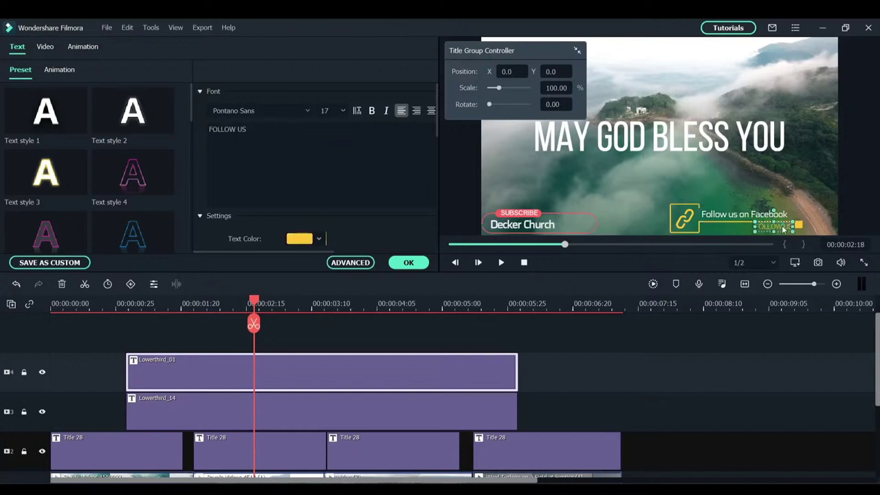
pyautogui.doubleClick(783, 229)
pyautogui.write('@dec')
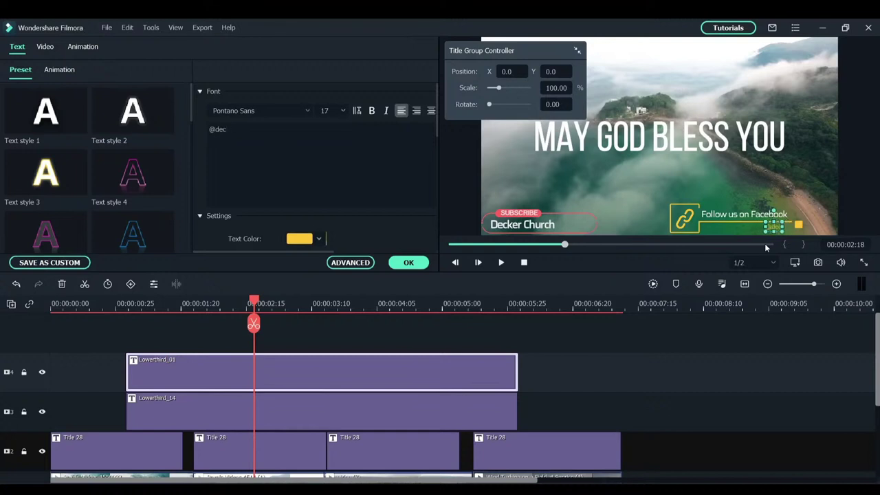
pyautogui.write('kerchurch')
pyautogui.click(603, 199)
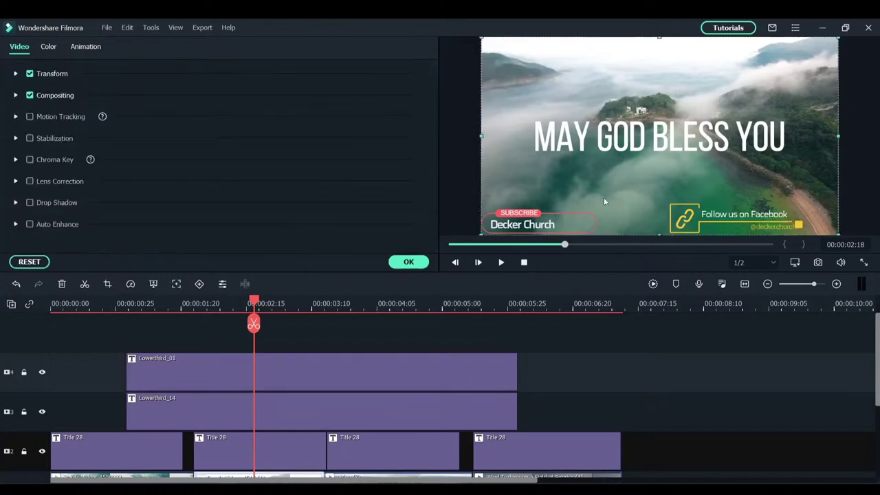
# Step: Select the link icon of the Facebook lower third and examine its video settings
pyautogui.click(674, 214)
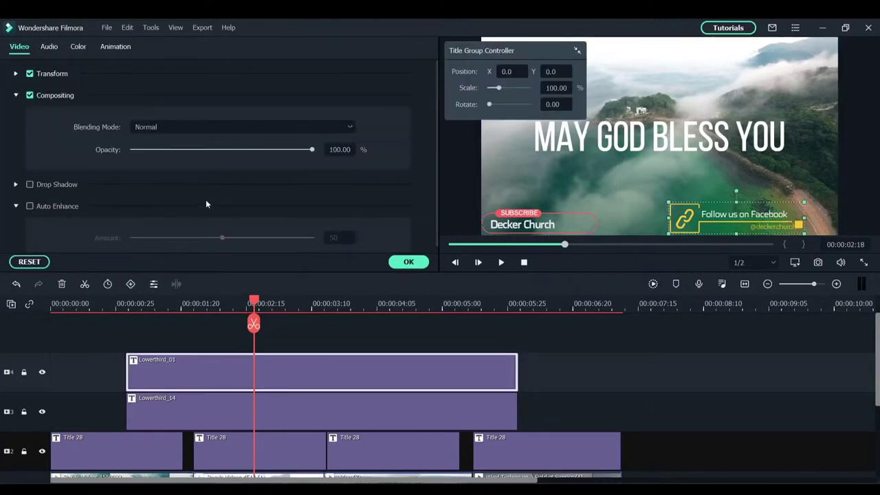
pyautogui.scroll(-1, 141, 220)
pyautogui.scroll(1, 234, 220)
pyautogui.click(492, 190)
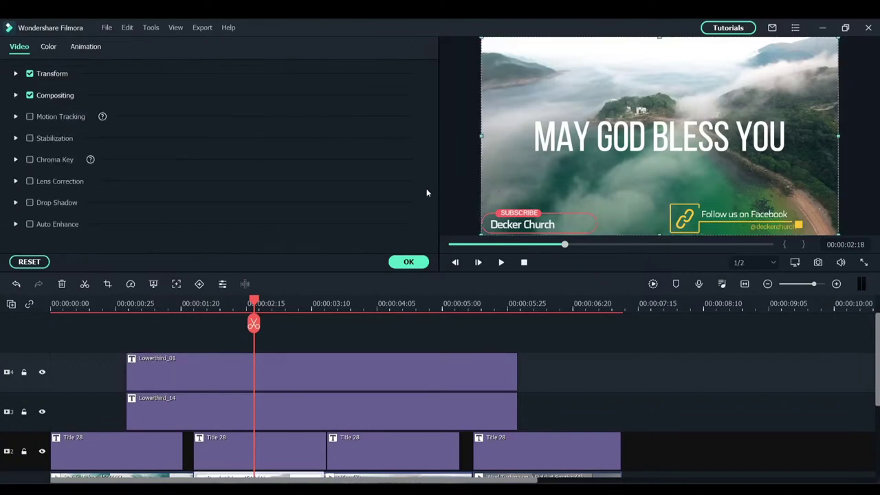
# Step: Shift the link icon and yellow line of the Facebook lower third slightly right and down, next to its text
pyautogui.click(746, 215)
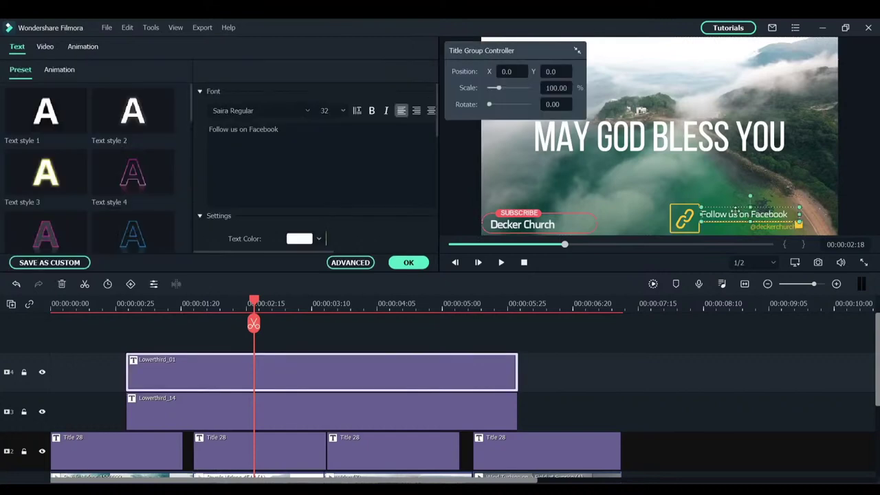
pyautogui.click(680, 210)
pyautogui.moveTo(683, 219); pyautogui.dragTo(691, 220)
pyautogui.click(718, 216)
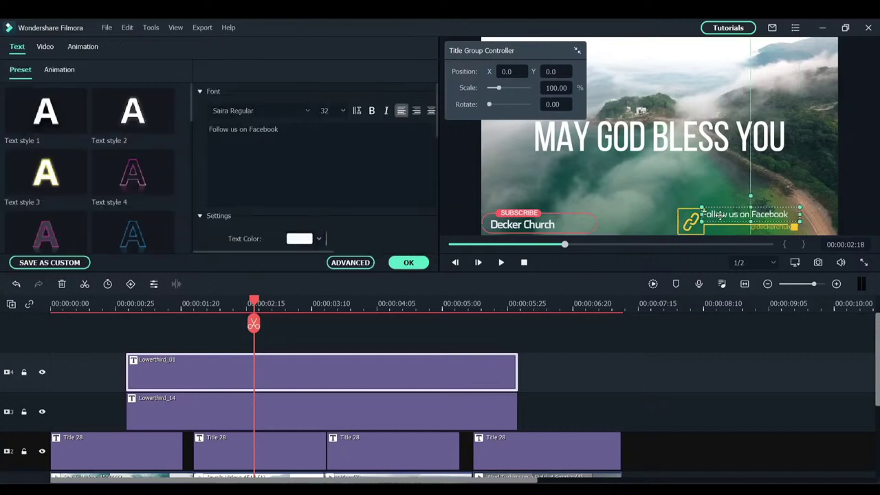
pyautogui.rightClick(667, 182)
pyautogui.moveTo(723, 259)
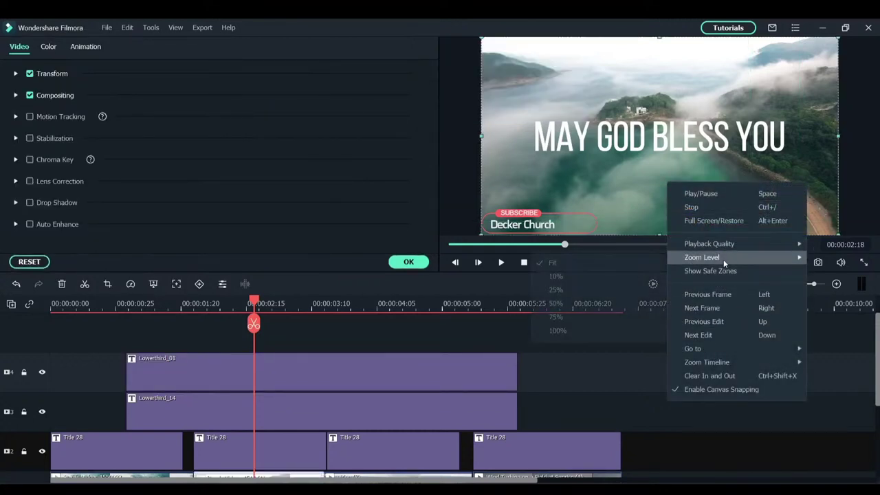
pyautogui.click(608, 311)
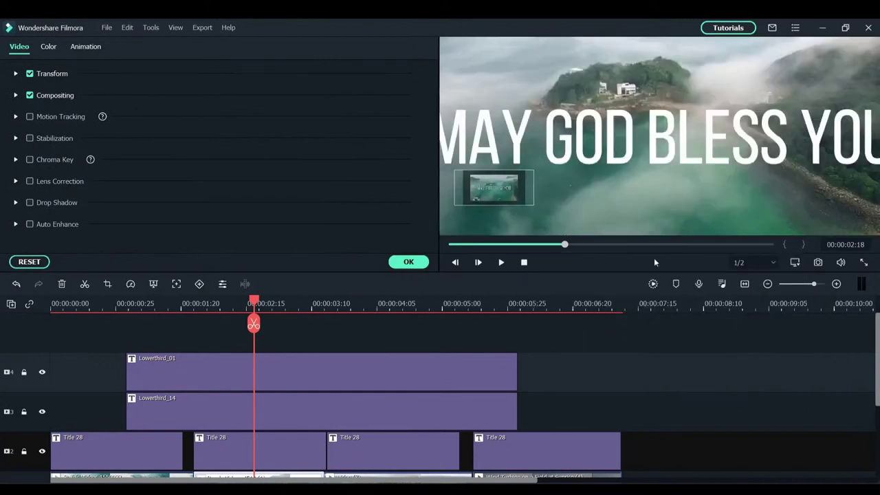
pyautogui.scroll(-3, 689, 204)
pyautogui.moveTo(781, 146); pyautogui.dragTo(789, 155)
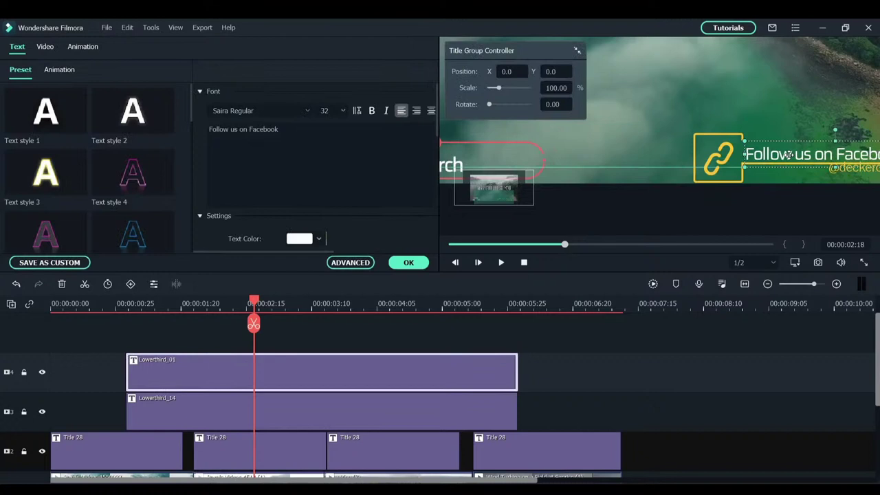
pyautogui.click(851, 170)
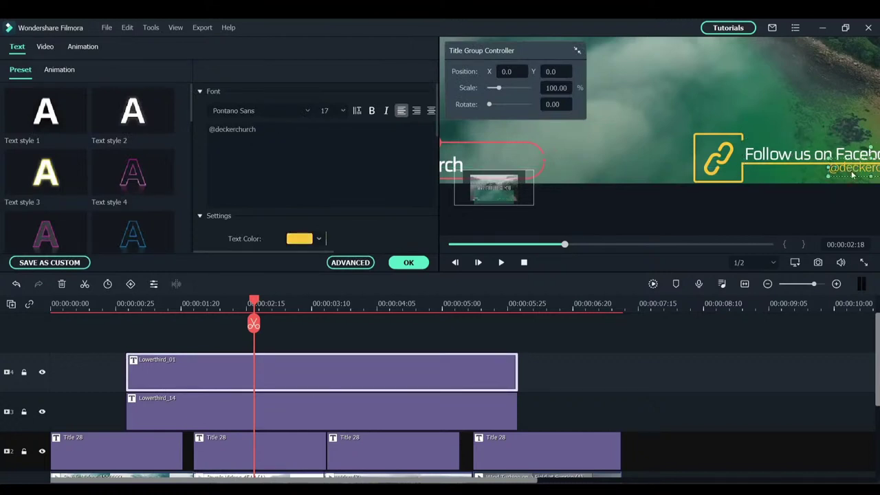
pyautogui.click(781, 174)
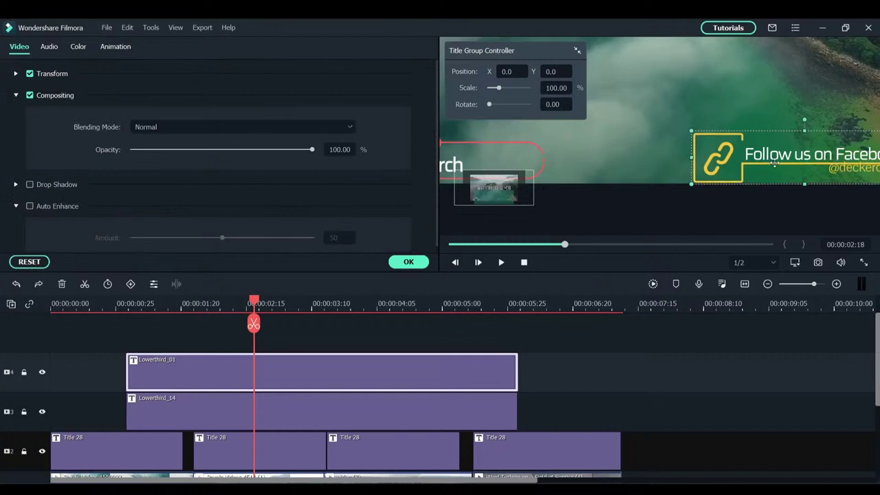
pyautogui.click(832, 174)
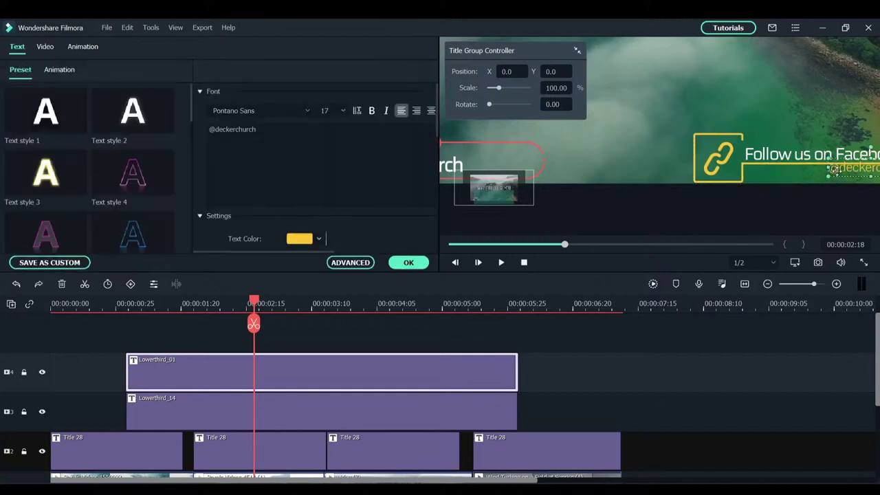
pyautogui.moveTo(834, 168); pyautogui.dragTo(835, 177)
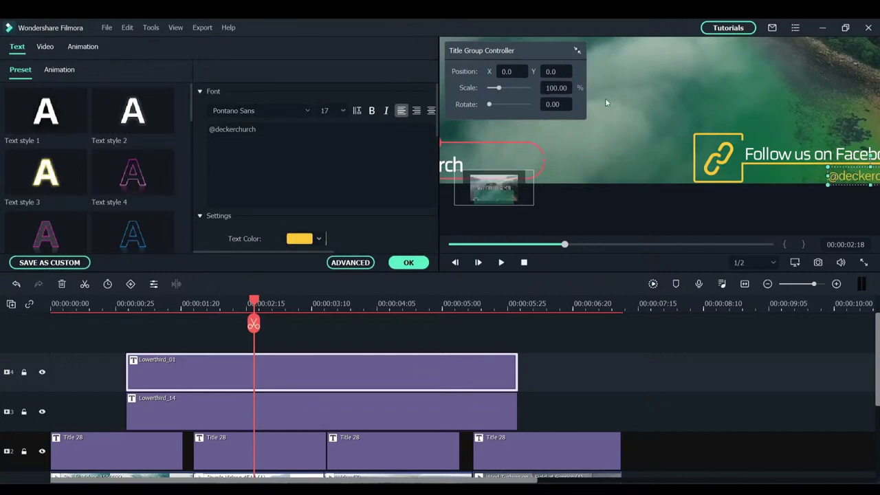
pyautogui.rightClick(655, 125)
pyautogui.moveTo(694, 201)
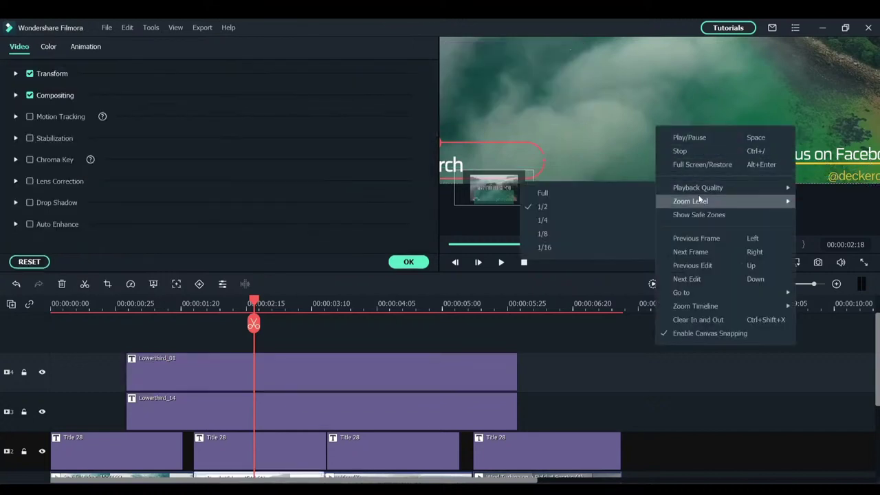
pyautogui.click(607, 203)
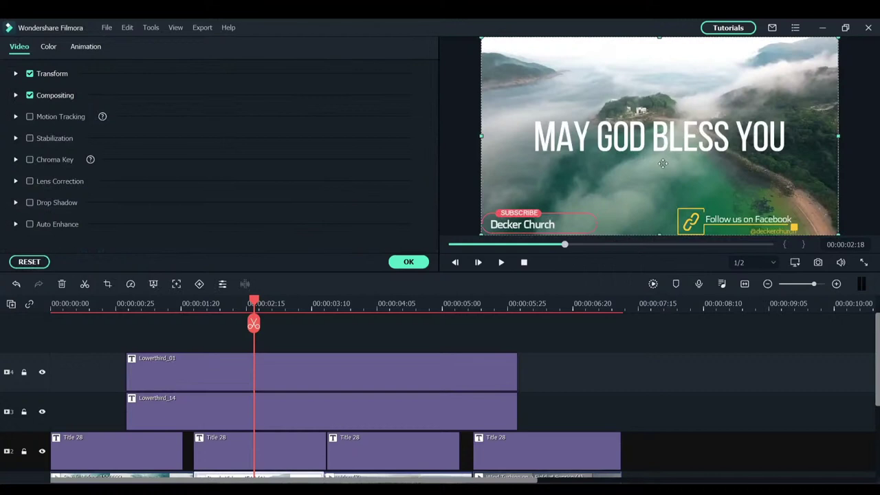
pyautogui.click(761, 231)
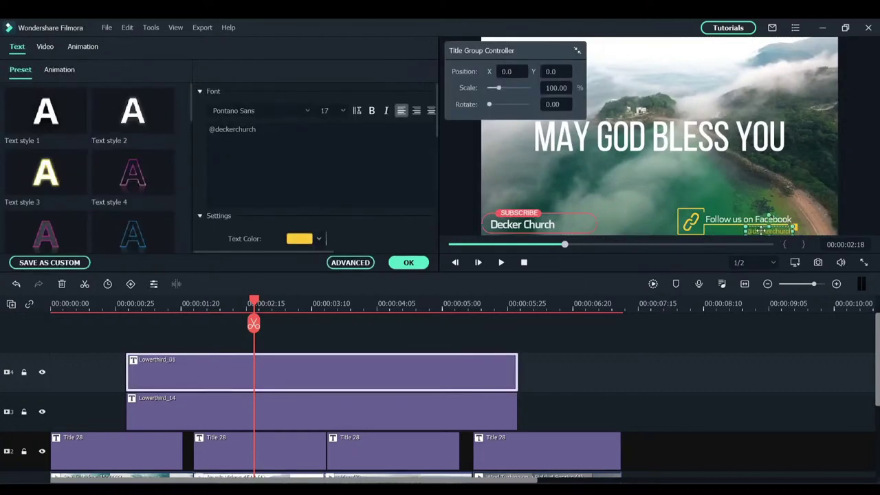
pyautogui.click(630, 196)
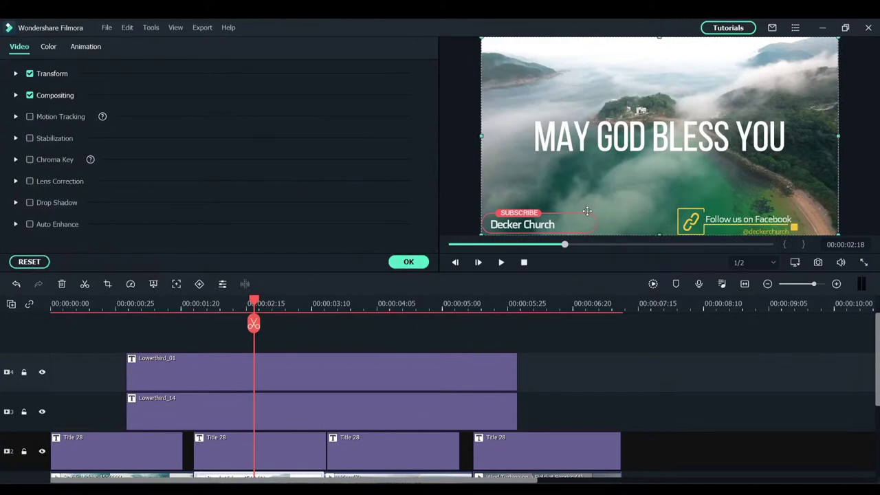
pyautogui.click(748, 223)
pyautogui.click(694, 220)
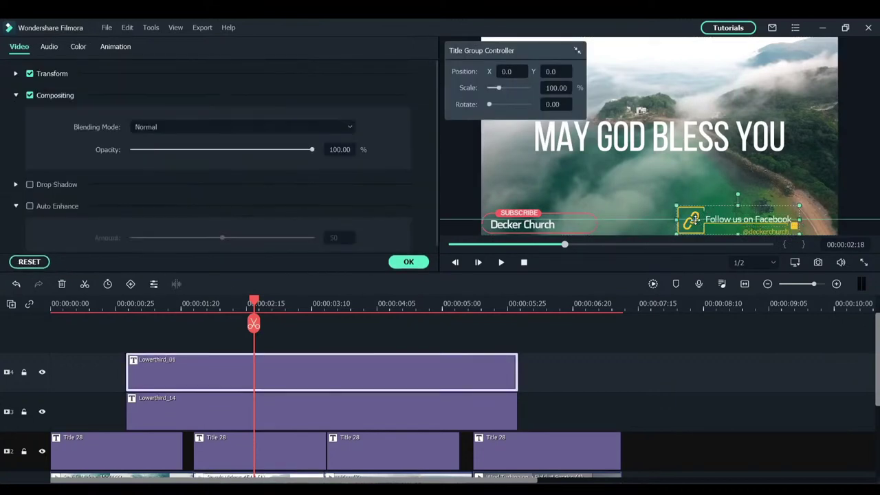
pyautogui.click(717, 218)
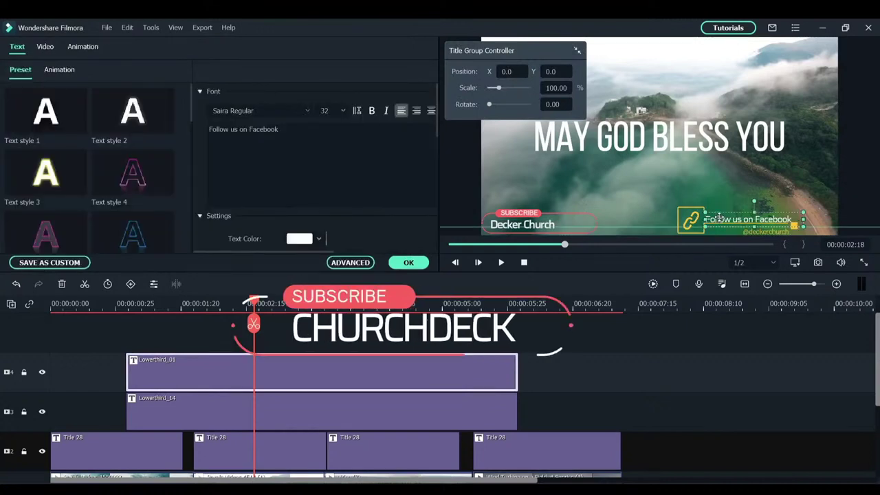
pyautogui.moveTo(719, 216); pyautogui.dragTo(718, 213)
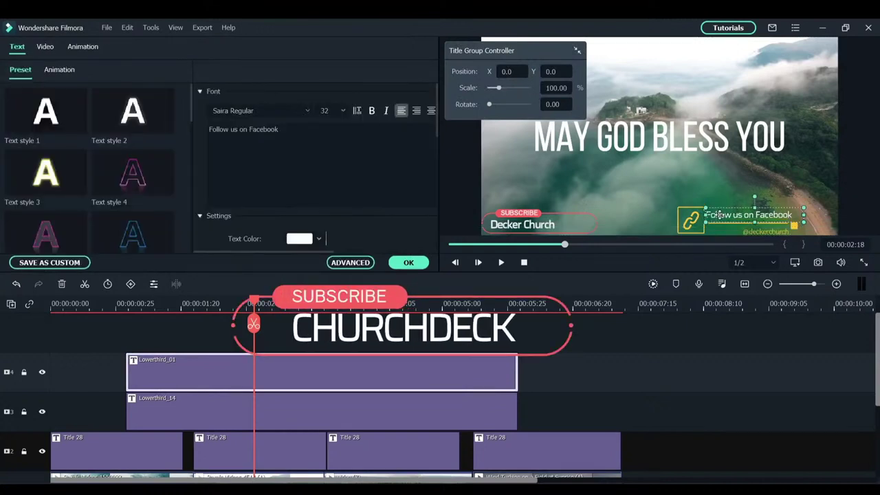
pyautogui.click(716, 187)
pyautogui.rightClick(716, 187)
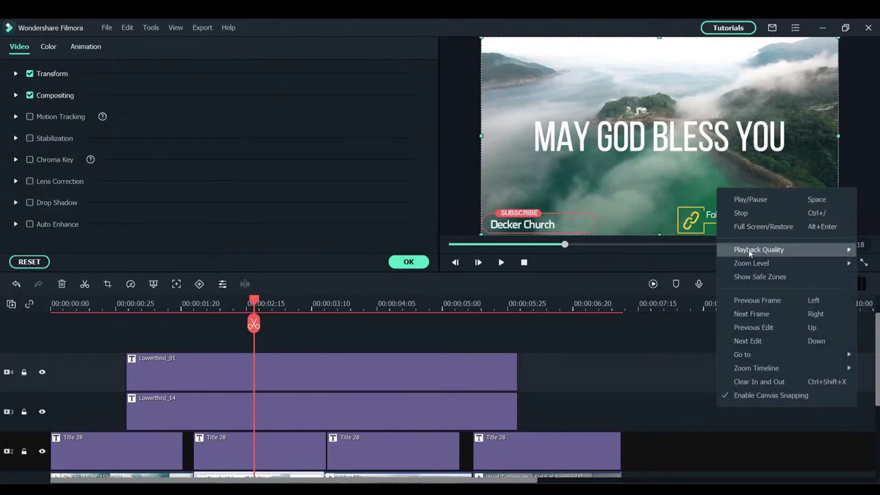
pyautogui.moveTo(751, 264)
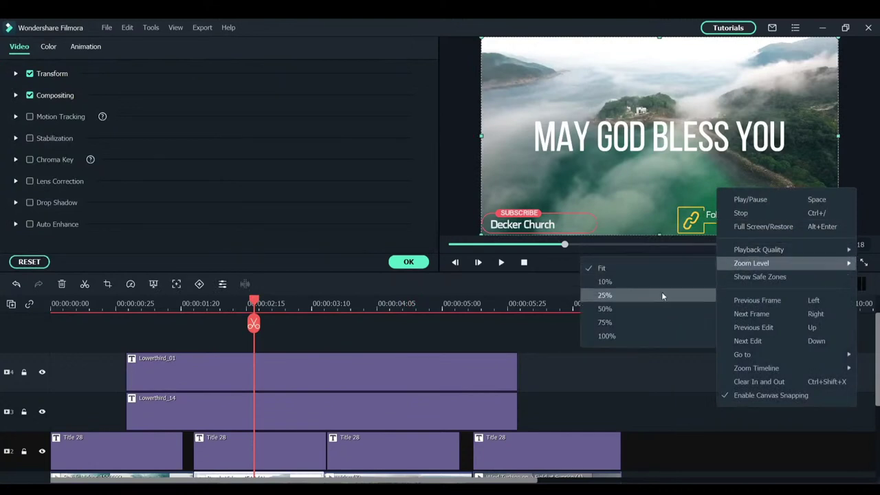
pyautogui.click(643, 329)
pyautogui.scroll(-3, 646, 144)
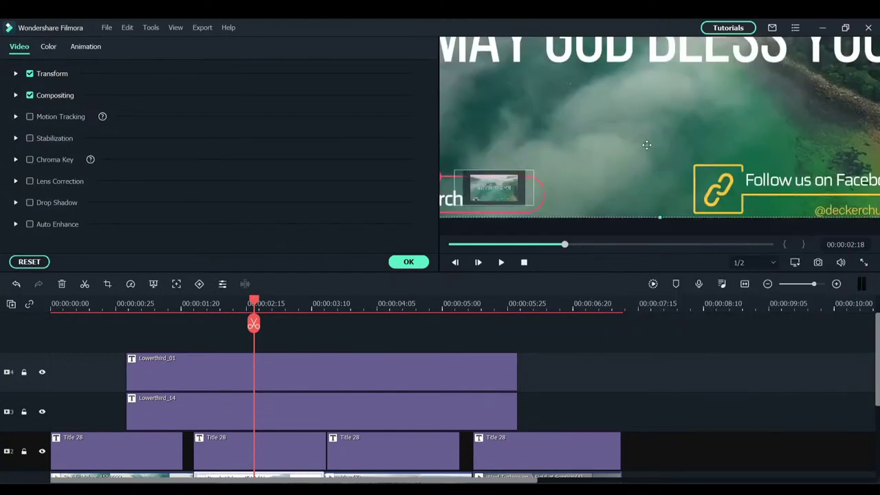
pyautogui.scroll(-1, 646, 145)
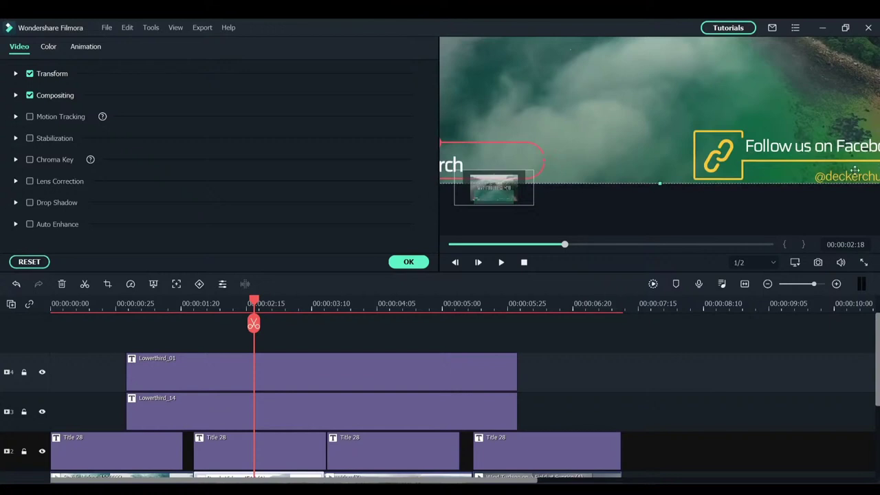
pyautogui.click(830, 148)
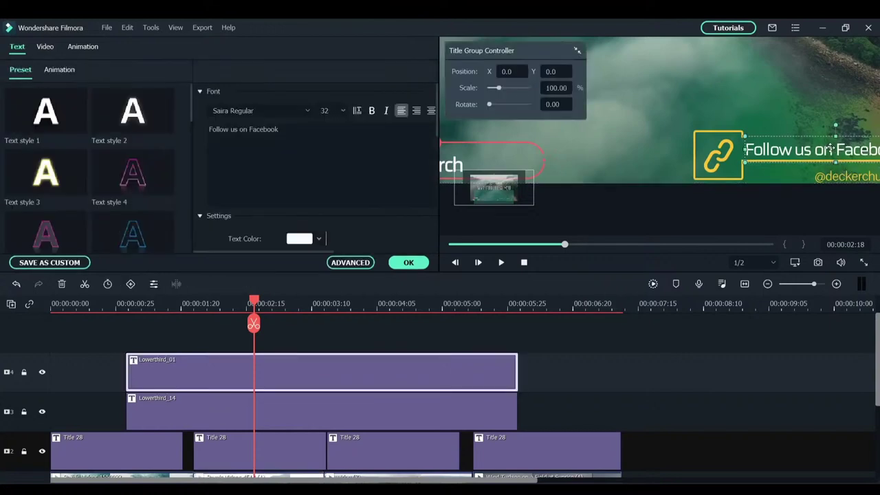
pyautogui.click(851, 172)
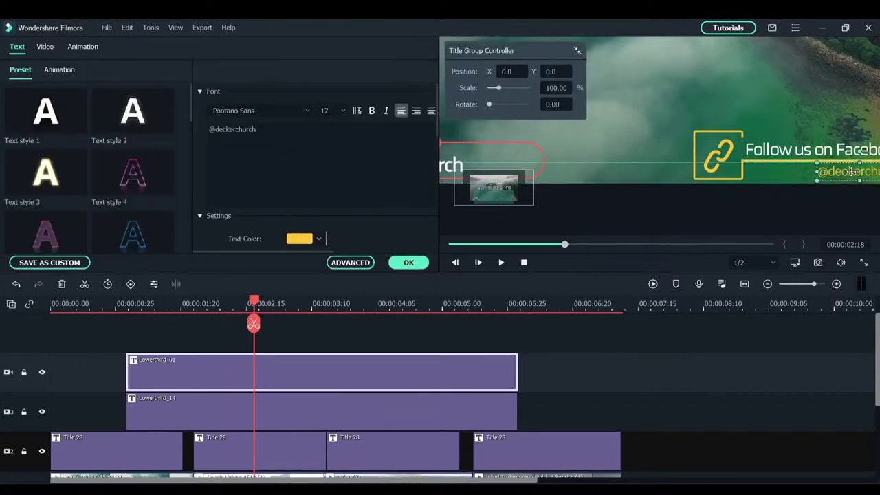
pyautogui.rightClick(686, 96)
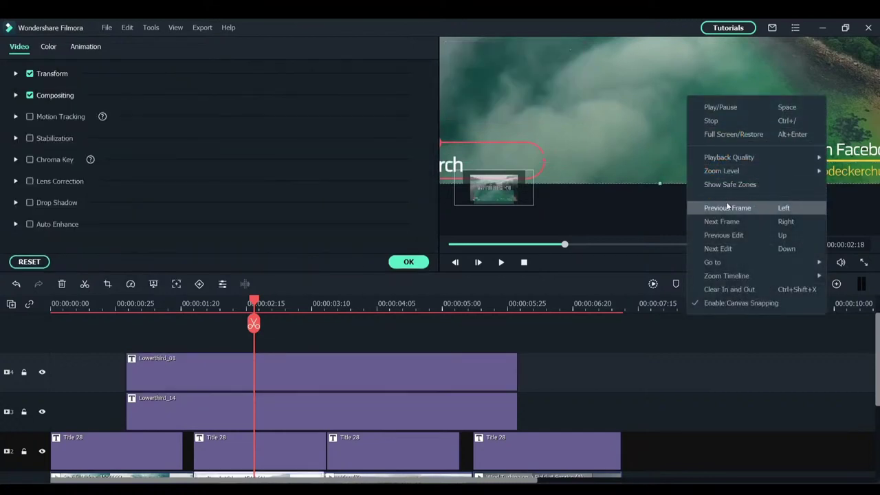
pyautogui.moveTo(719, 172)
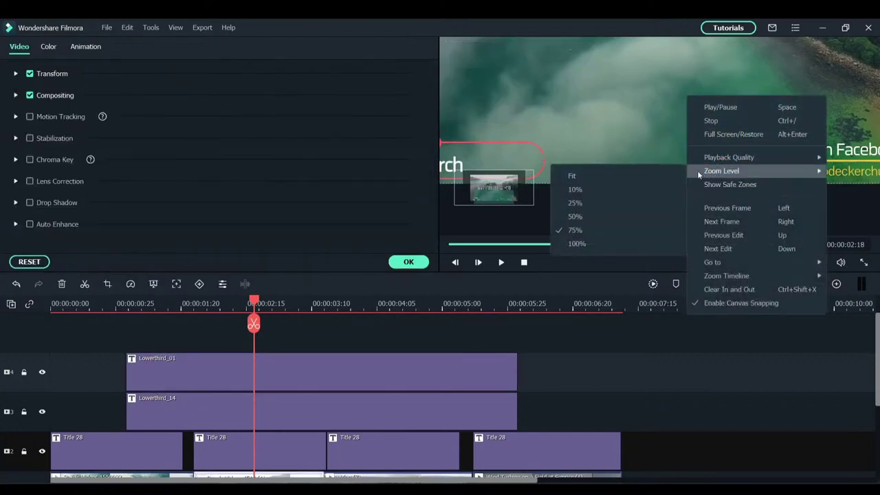
pyautogui.click(636, 170)
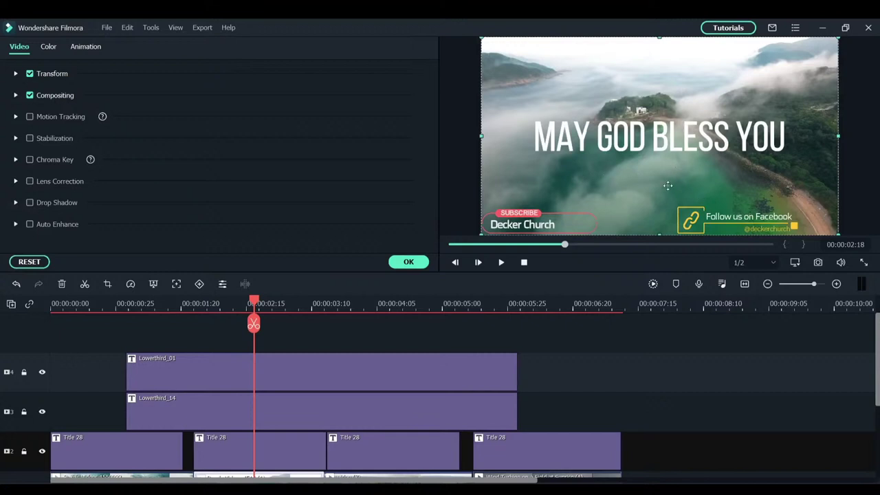
# Step: Play the whole intro from the beginning to review the titles and both lower thirds
pyautogui.scroll(-1, 94, 304)
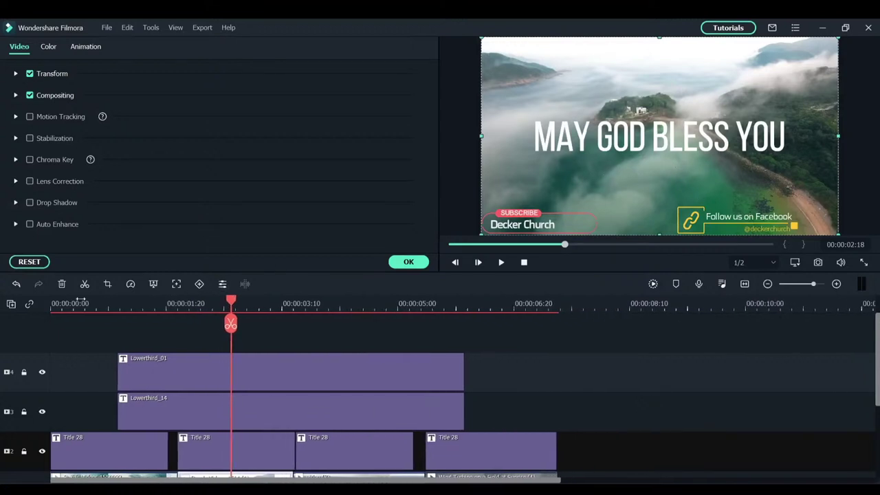
pyautogui.click(55, 303)
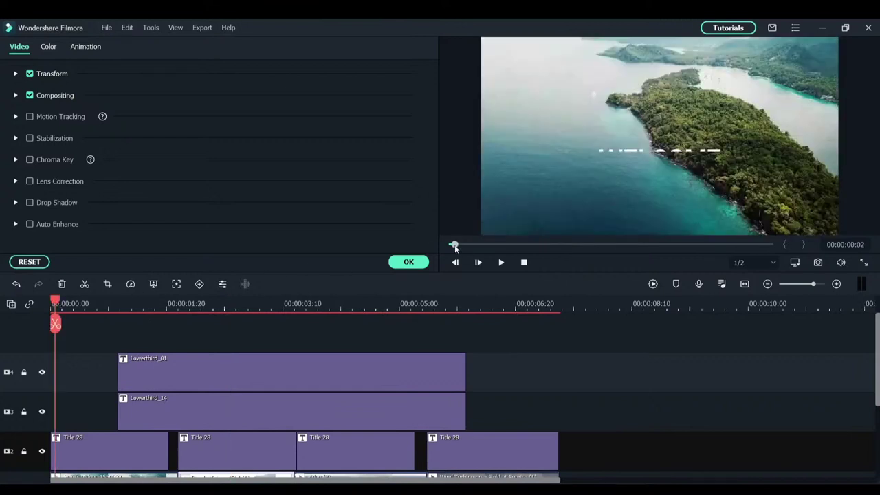
pyautogui.moveTo(455, 247); pyautogui.dragTo(445, 251)
pyautogui.click(497, 264)
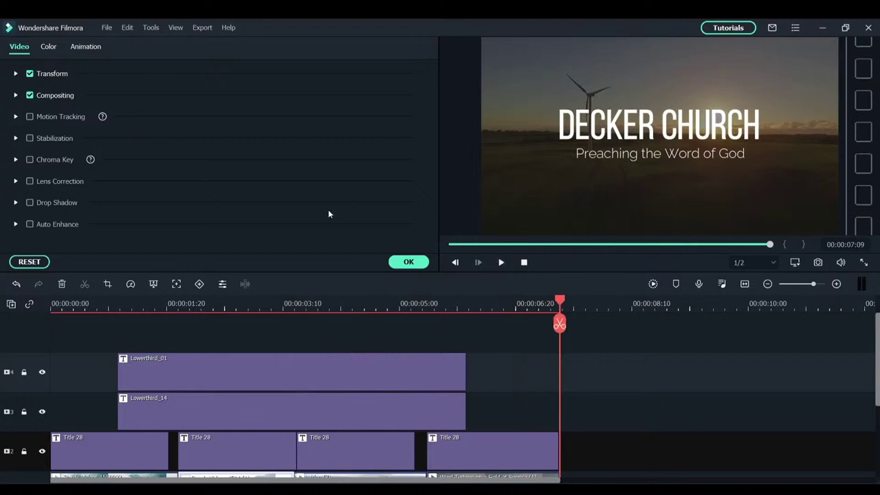
# Step: Close the clip's video settings and show the project's imported media
pyautogui.click(408, 262)
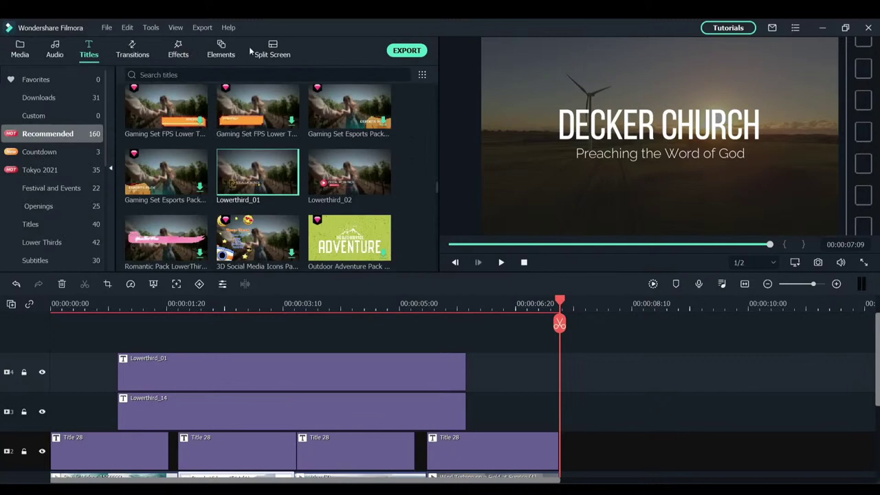
pyautogui.click(221, 54)
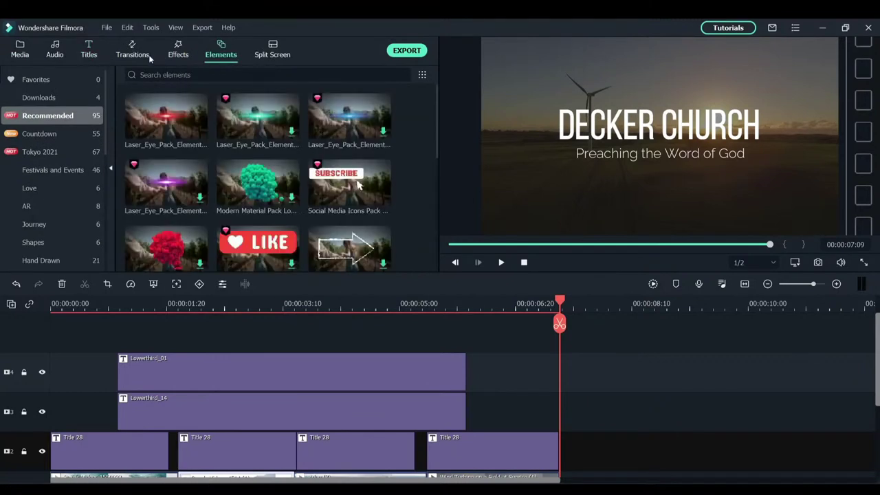
pyautogui.click(19, 51)
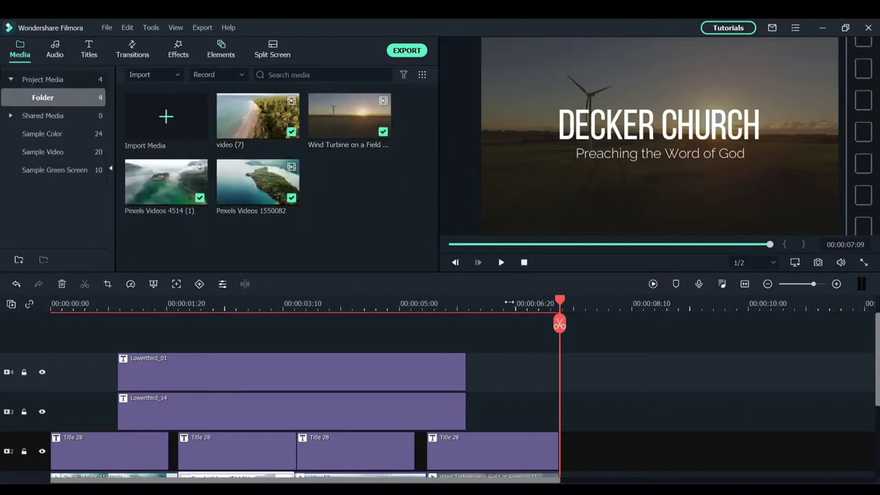
# Step: Shrink the timeline scale and replay the intro from the start to check its timing again
pyautogui.moveTo(485, 295); pyautogui.dragTo(380, 293)
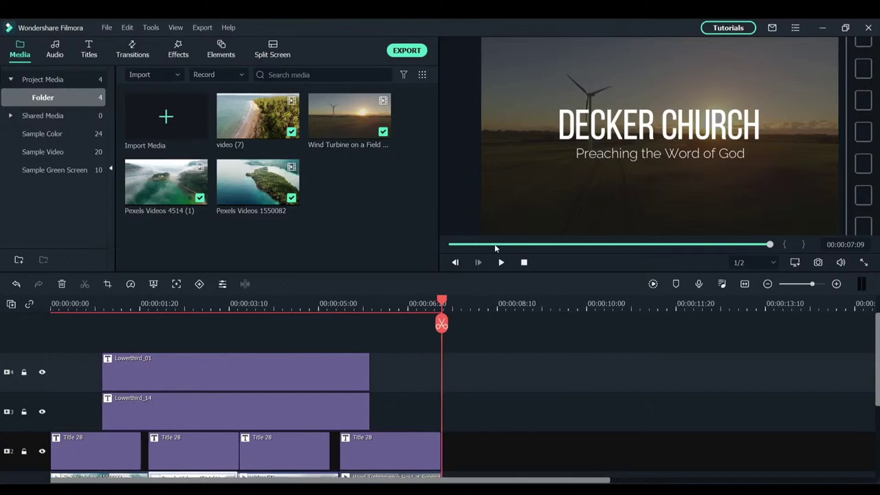
pyautogui.moveTo(495, 247); pyautogui.dragTo(440, 242)
pyautogui.click(501, 262)
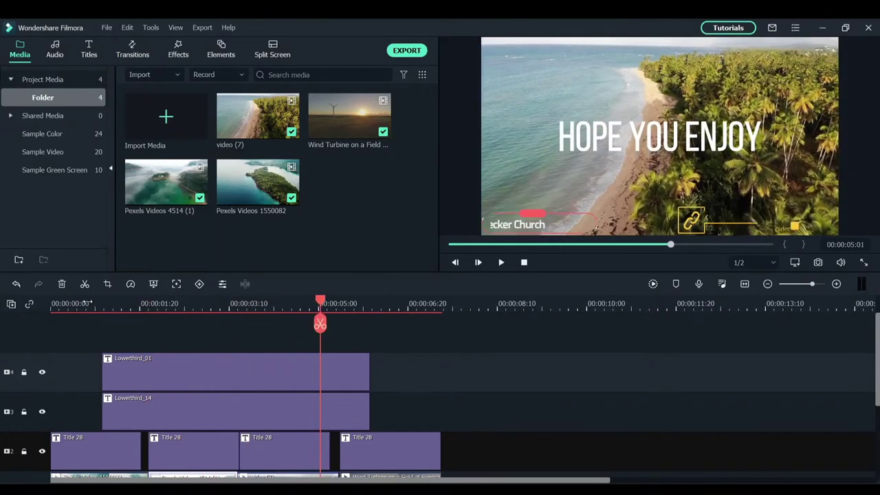
pyautogui.moveTo(86, 306); pyautogui.dragTo(41, 316)
pyautogui.press('space')
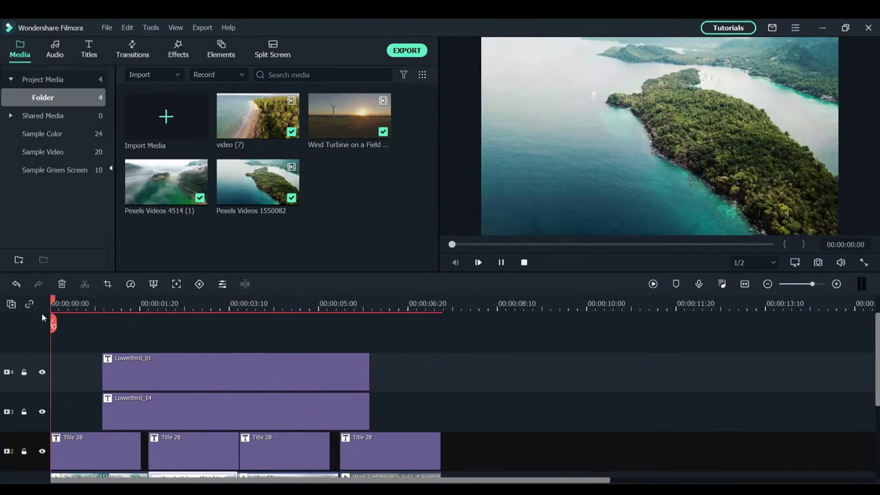